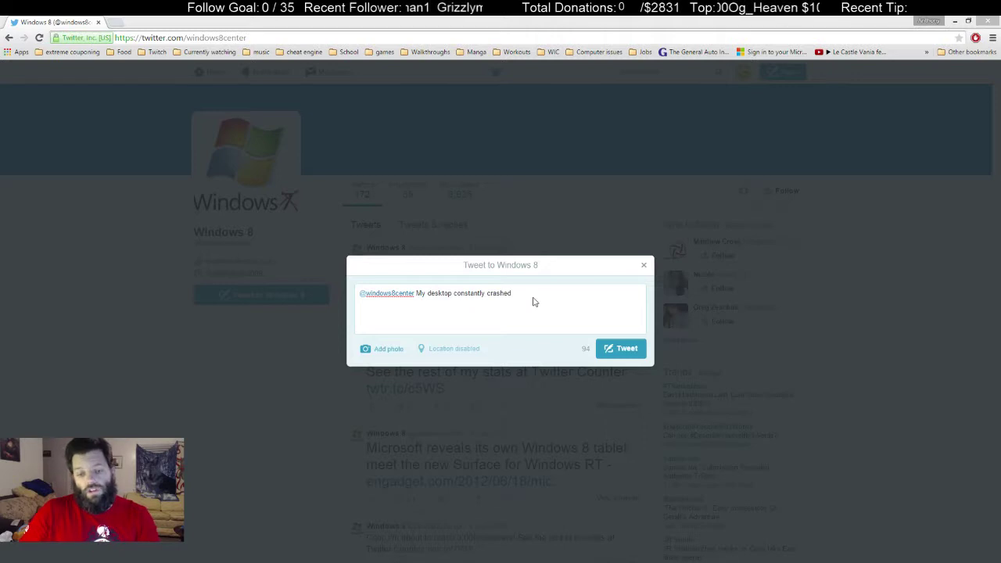
# Step: Continue the tweet with 'with each update and I'm being referred to third party sites to upload dump files. What'
pyautogui.write('wit')
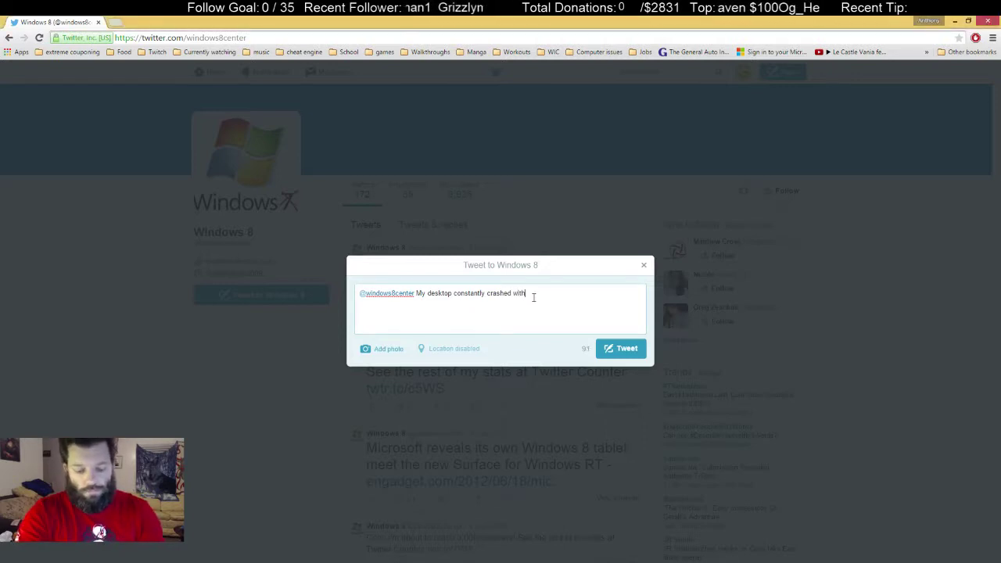
pyautogui.write('h each up')
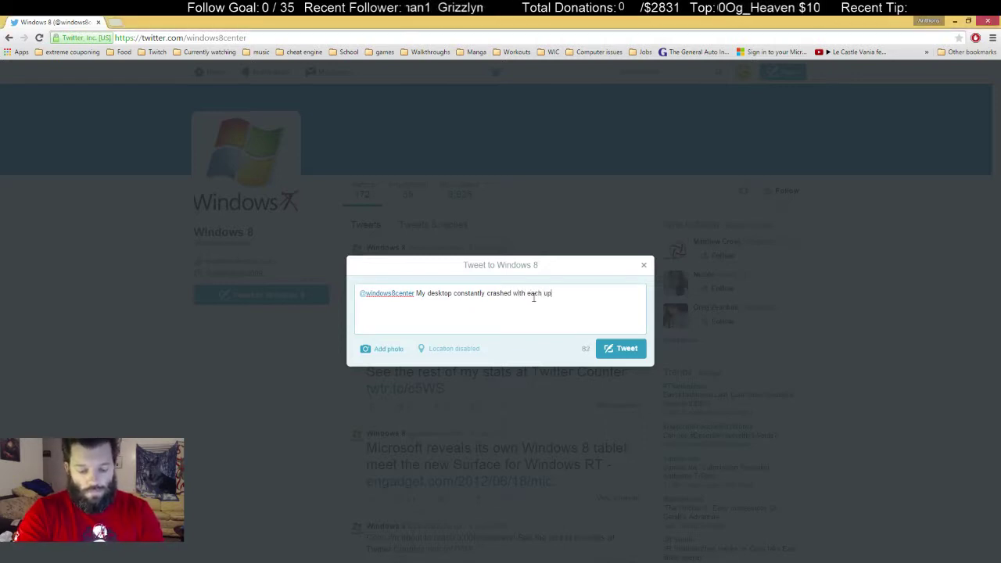
pyautogui.write('date and ')
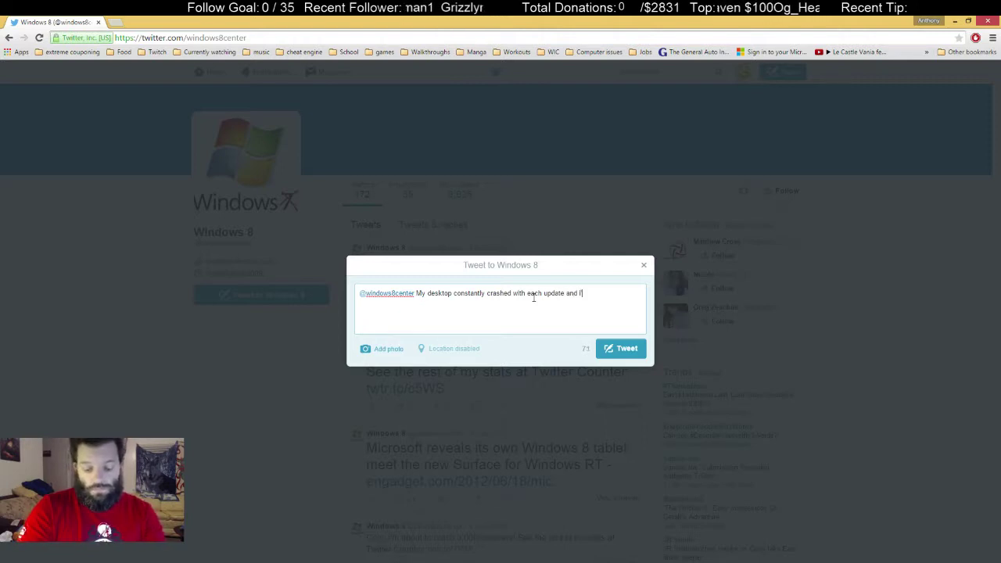
pyautogui.write("I'm being r")
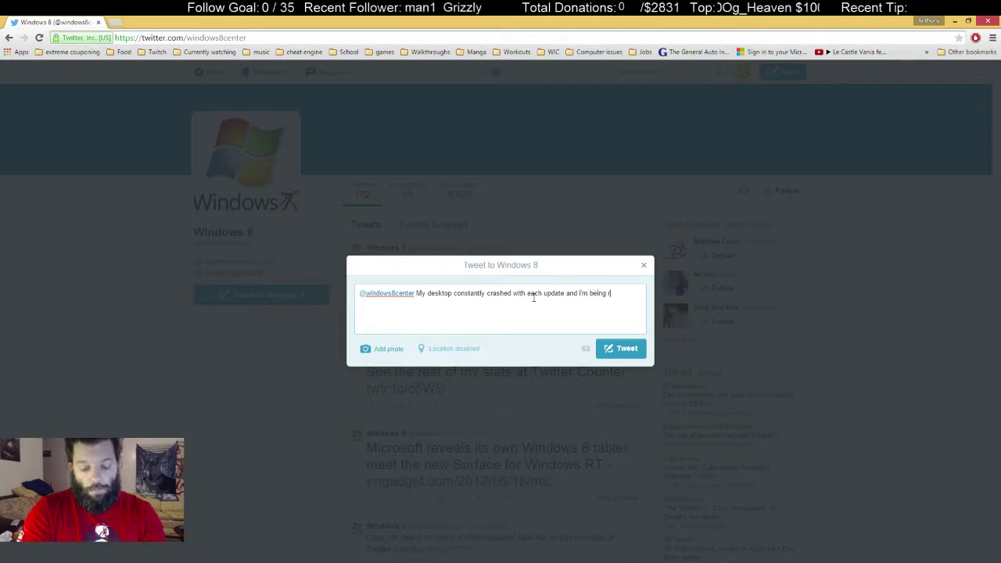
pyautogui.write('eferred to')
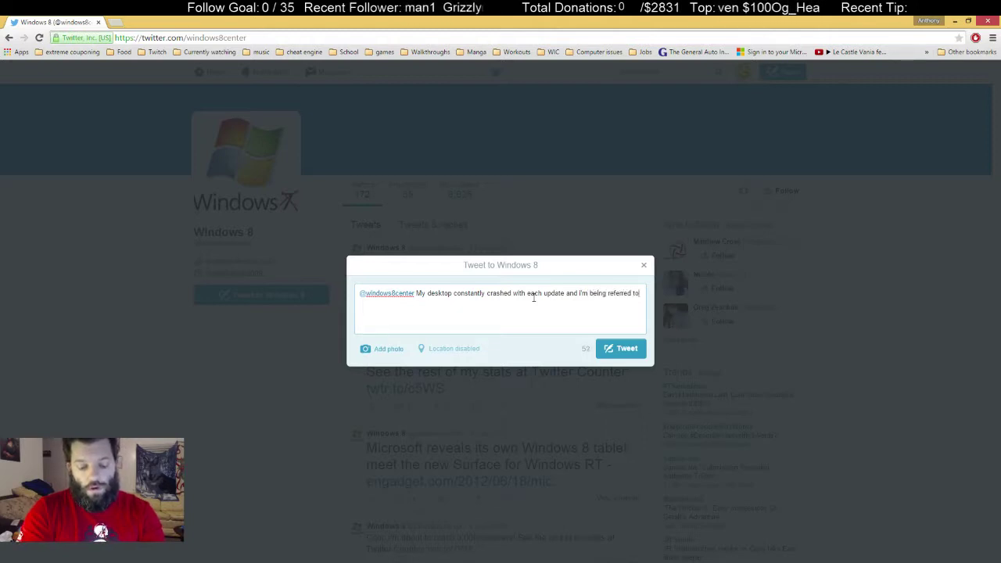
pyautogui.write(' thi')
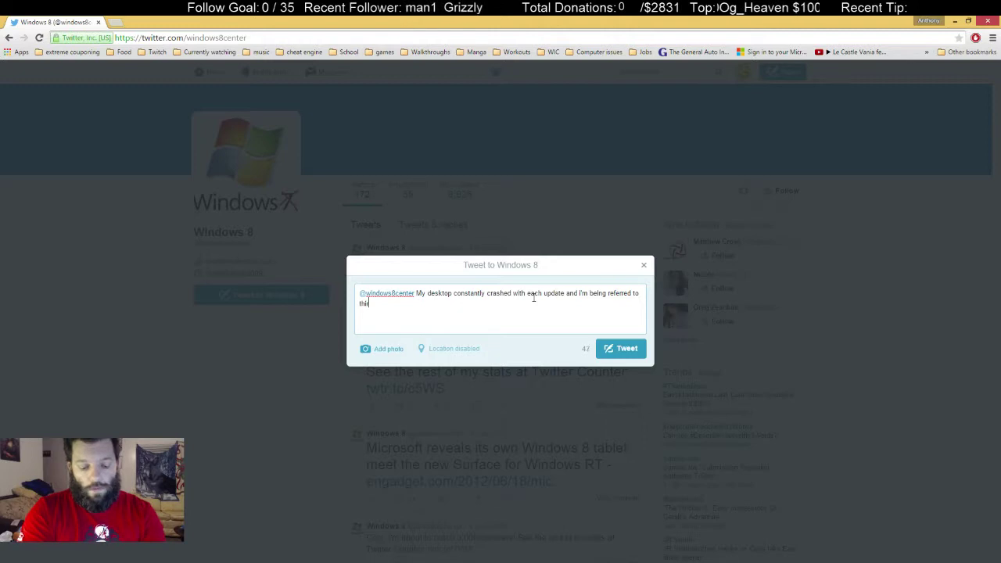
pyautogui.write('sd party ')
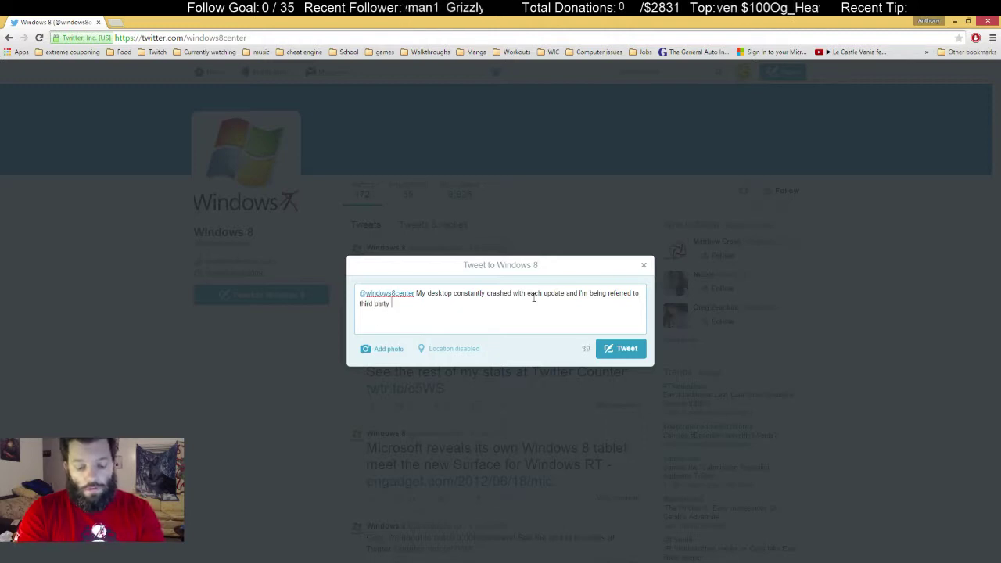
pyautogui.write('sites to up')
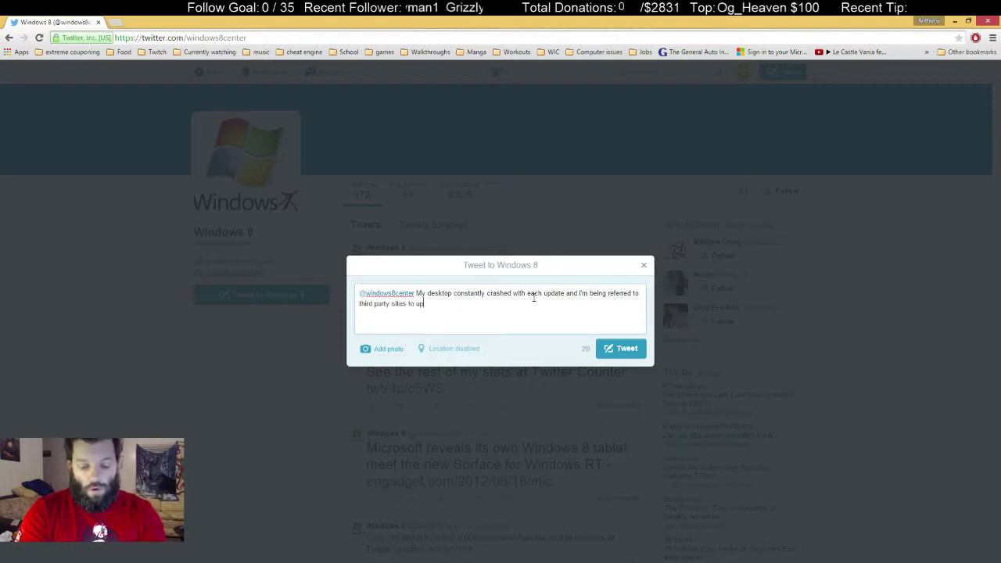
pyautogui.write('loadum')
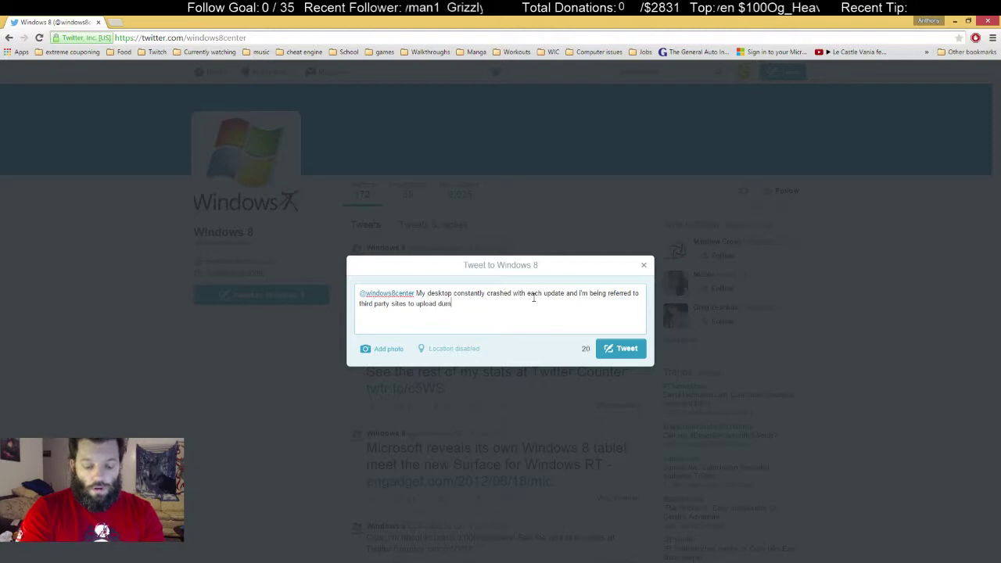
pyautogui.write('p files')
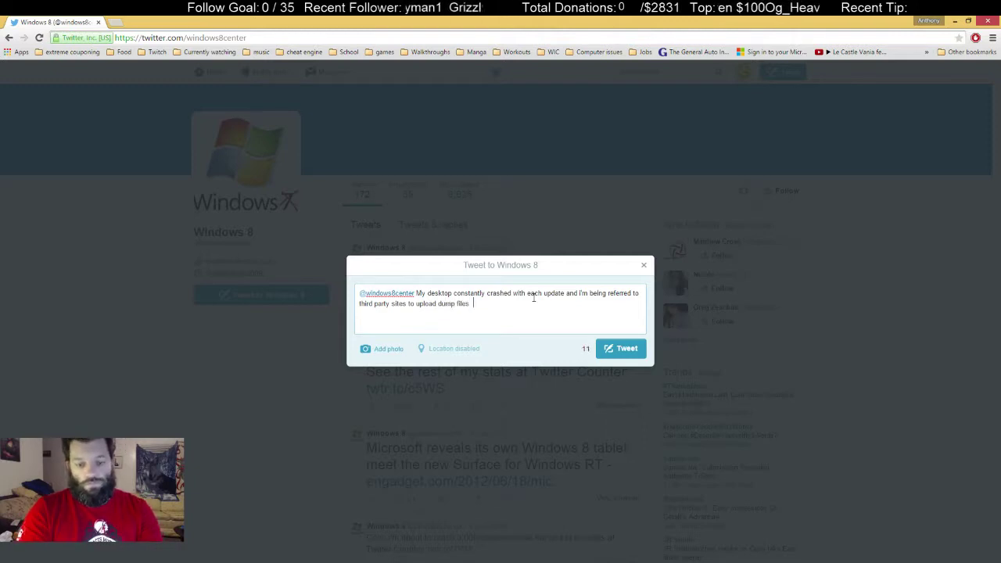
pyautogui.write('  What ')
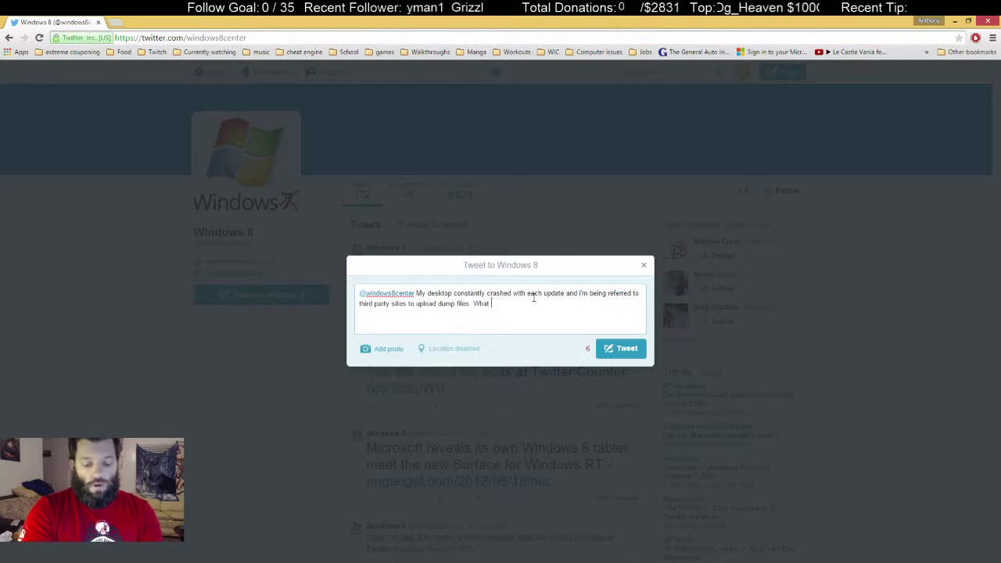
pyautogui.write('do I')
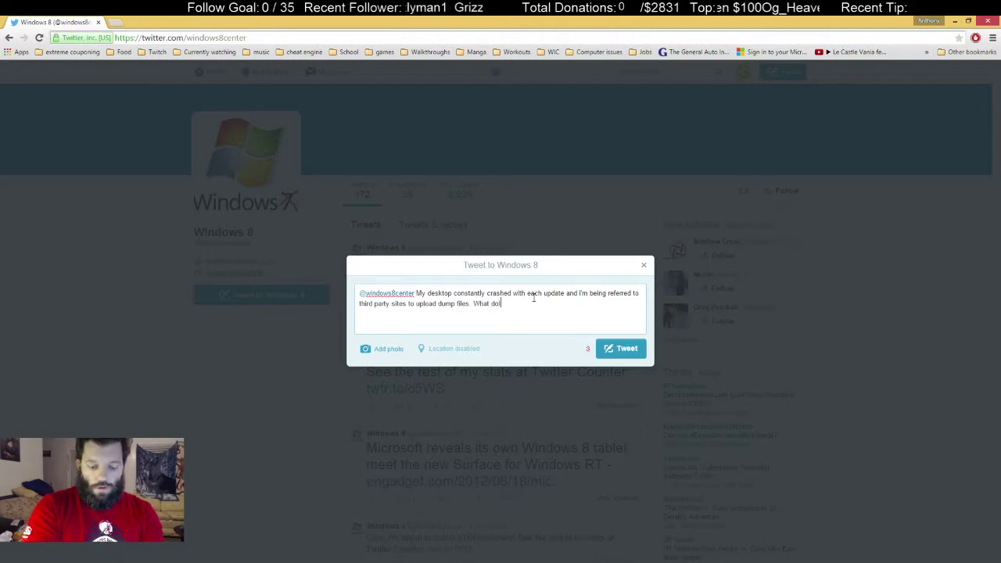
pyautogui.write(' do?')
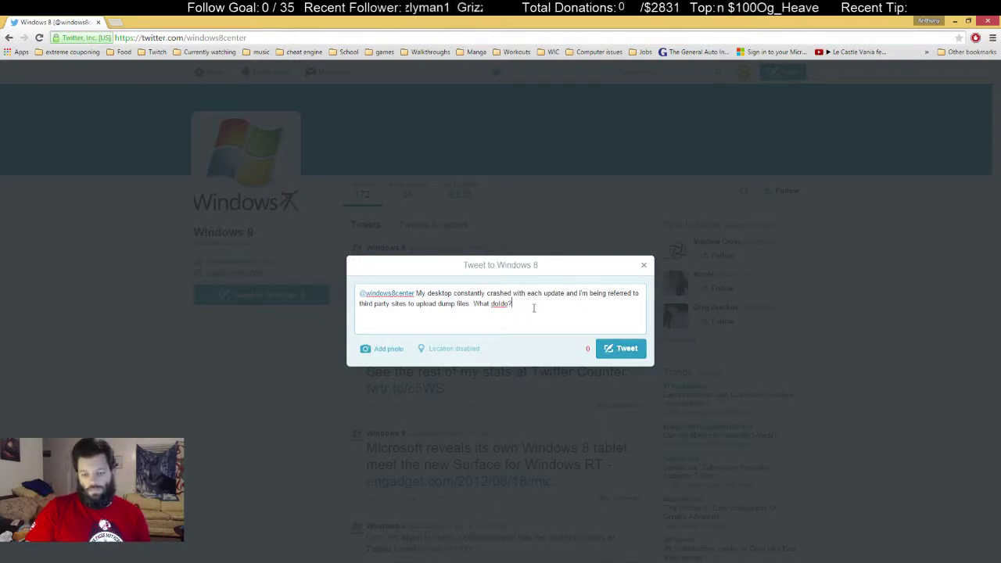
# Step: Replace the draft's ending with 'Streamed till March from January 1st before crashes & clean installs began' and send it
pyautogui.moveTo(531, 306); pyautogui.dragTo(566, 294)
pyautogui.press('BackSpace')
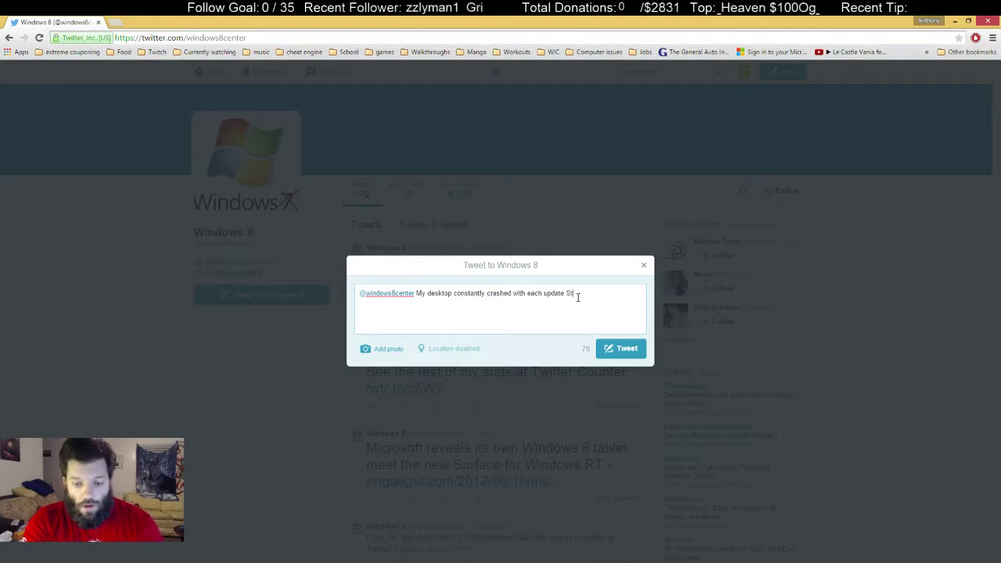
pyautogui.press('BackSpace')
pyautogui.press('BackSpace')
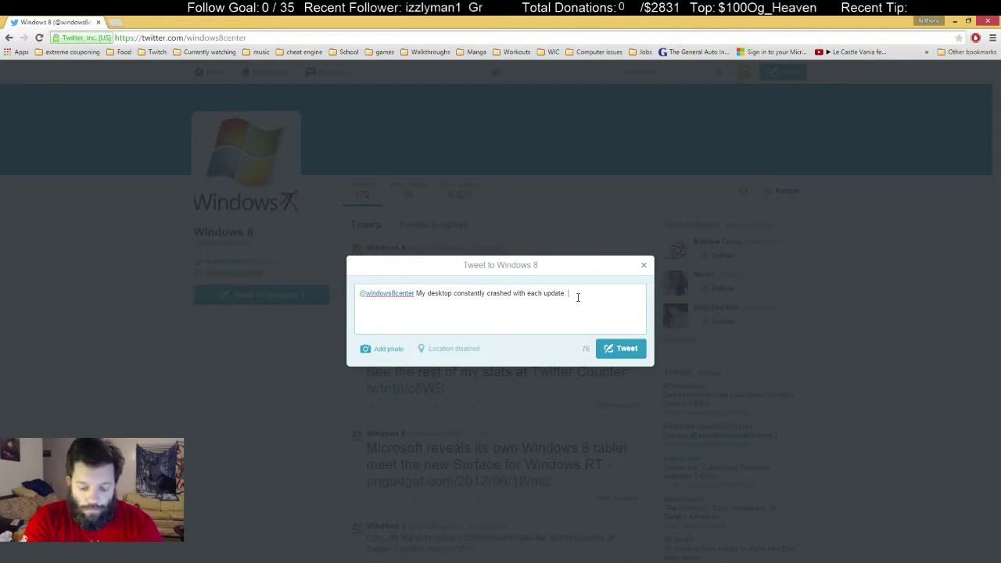
pyautogui.write('Streamed ')
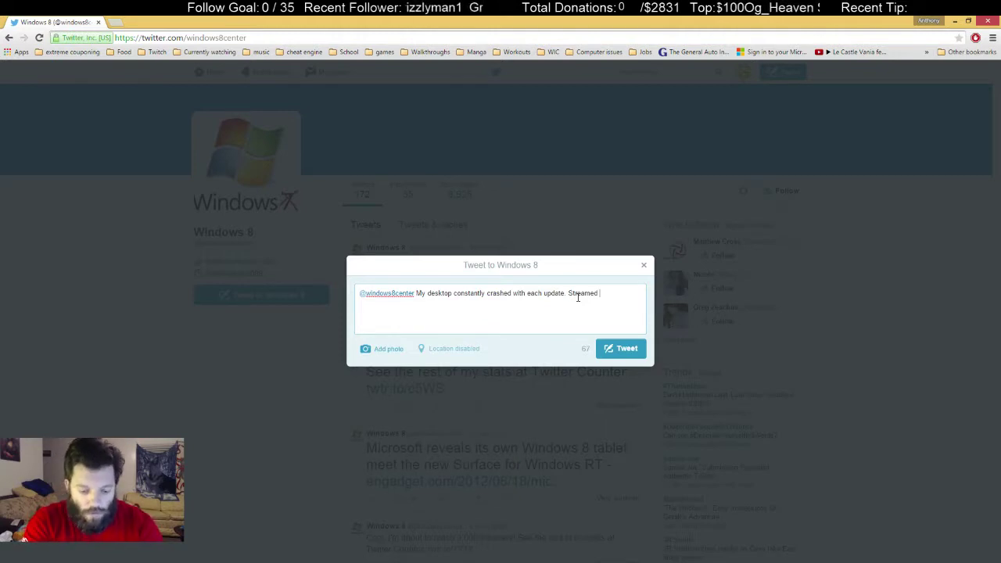
pyautogui.write('till March ')
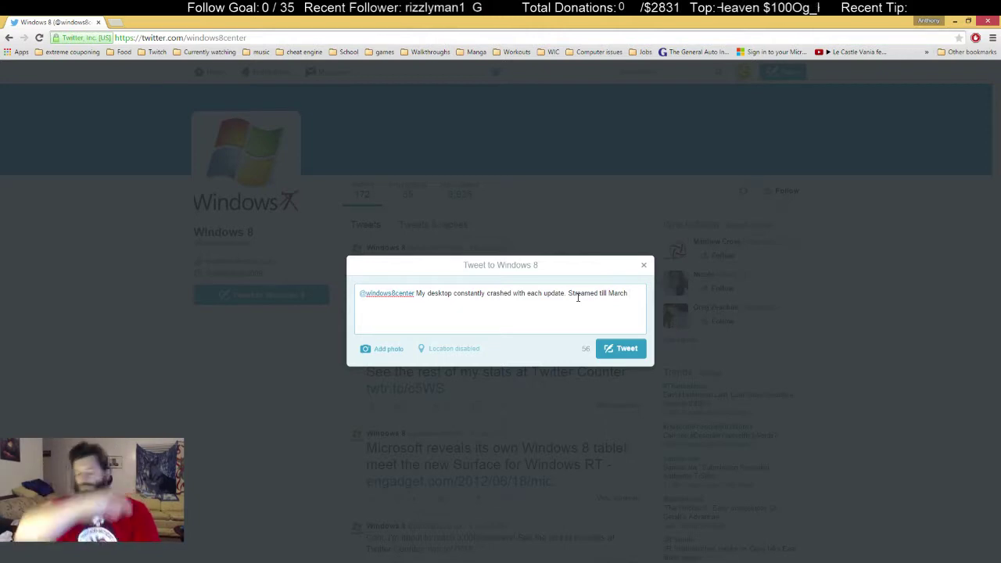
pyautogui.write('from ')
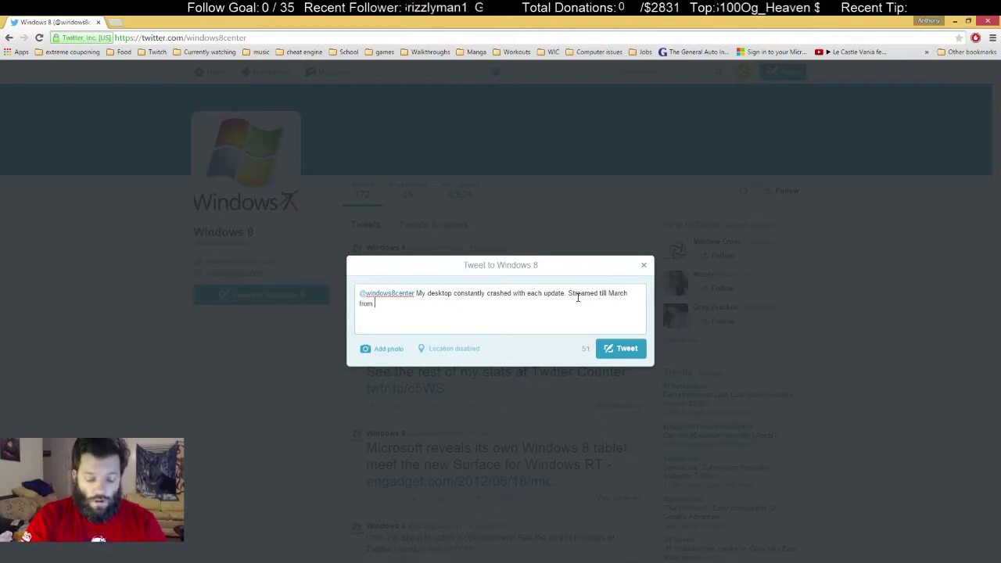
pyautogui.write('January ')
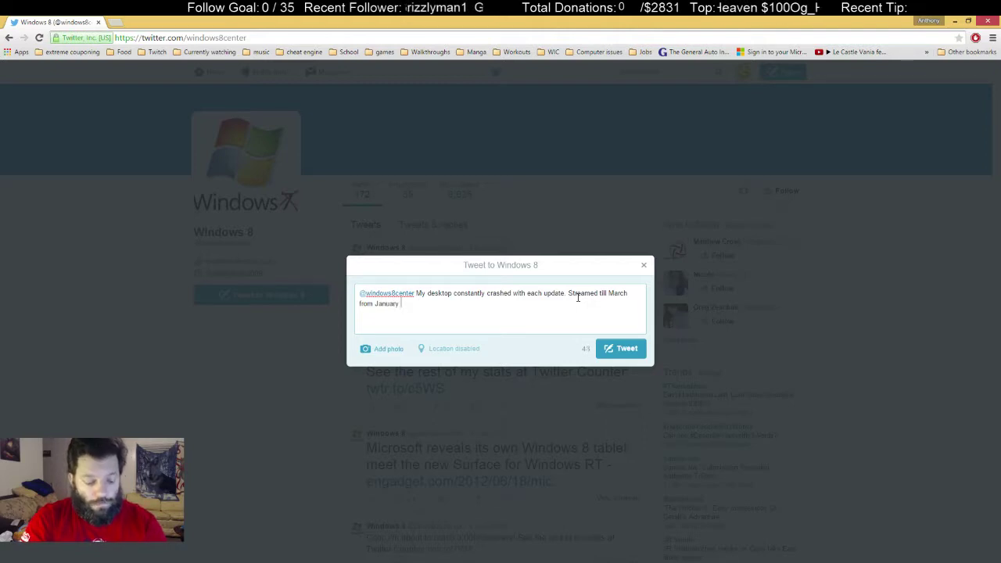
pyautogui.write('1st')
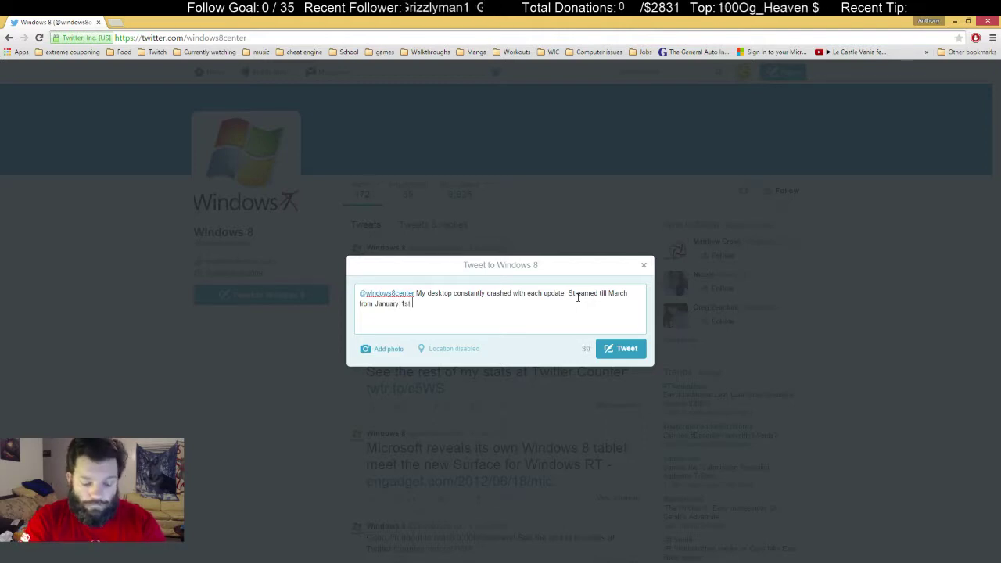
pyautogui.write(' before c')
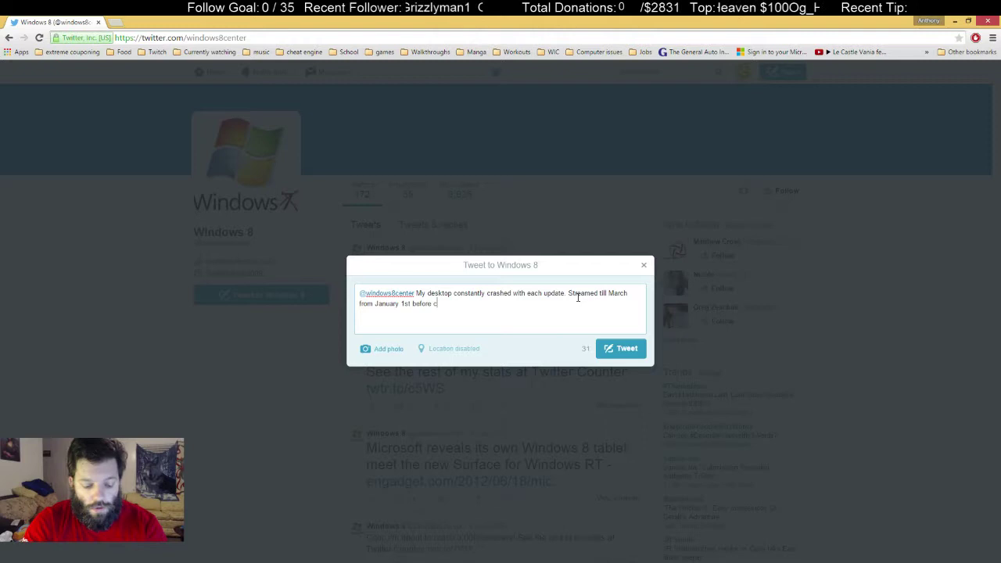
pyautogui.write('rashes')
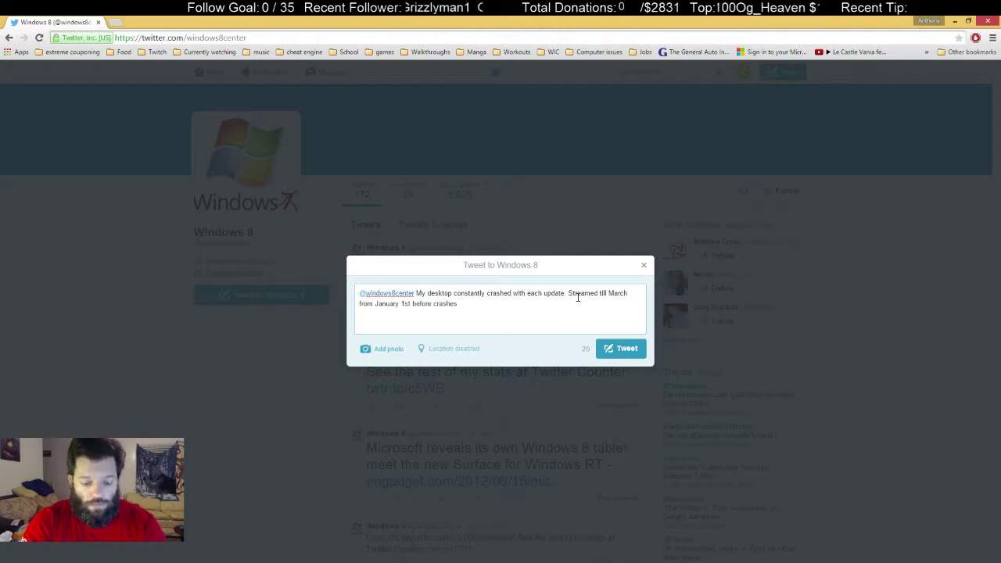
pyautogui.write(' & ')
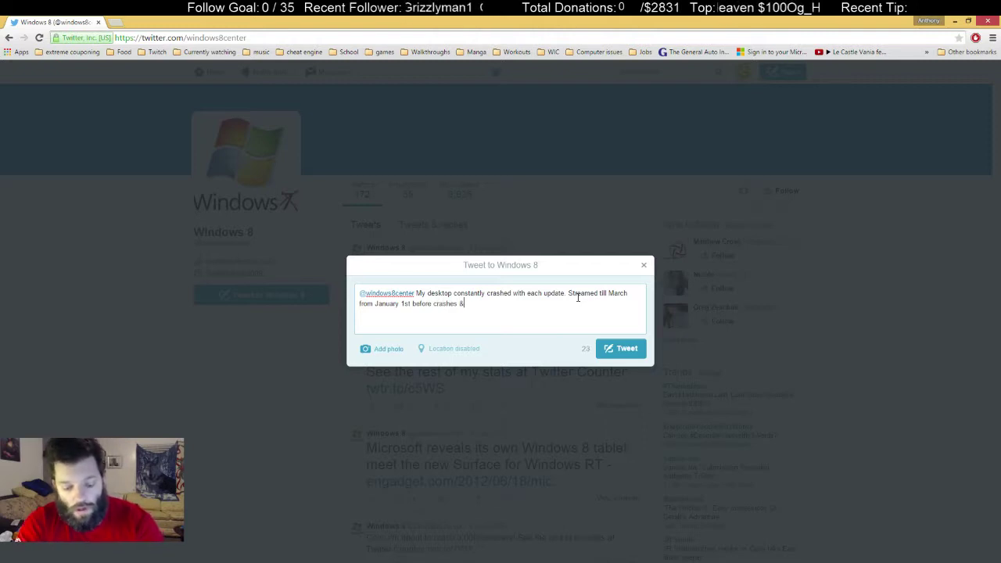
pyautogui.write('clean in')
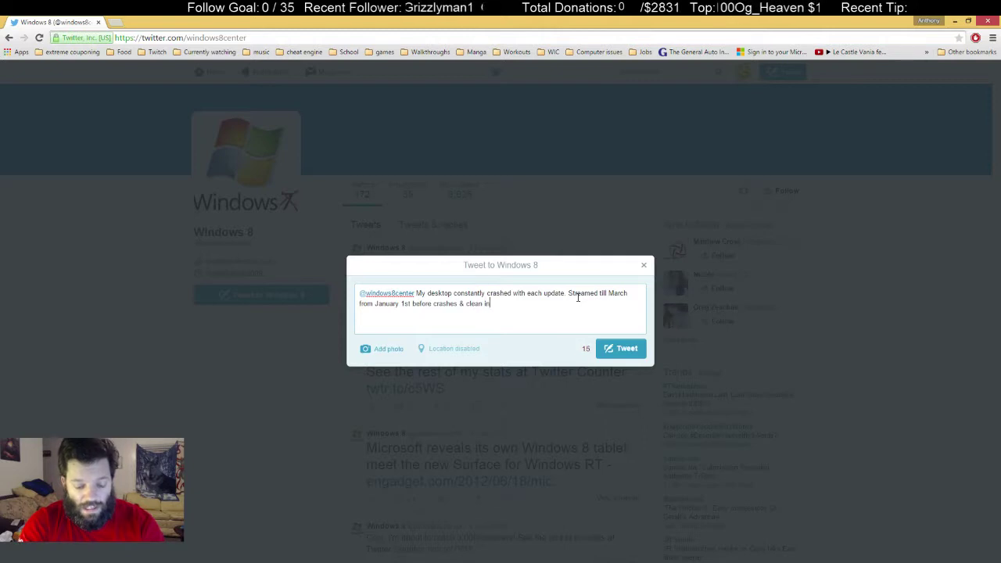
pyautogui.write('stalls be')
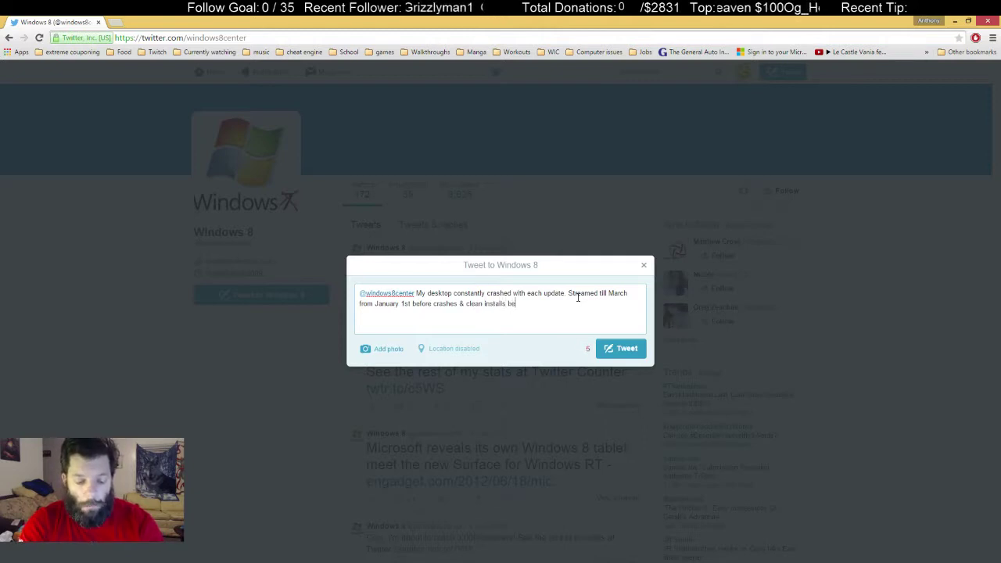
pyautogui.write('gan.')
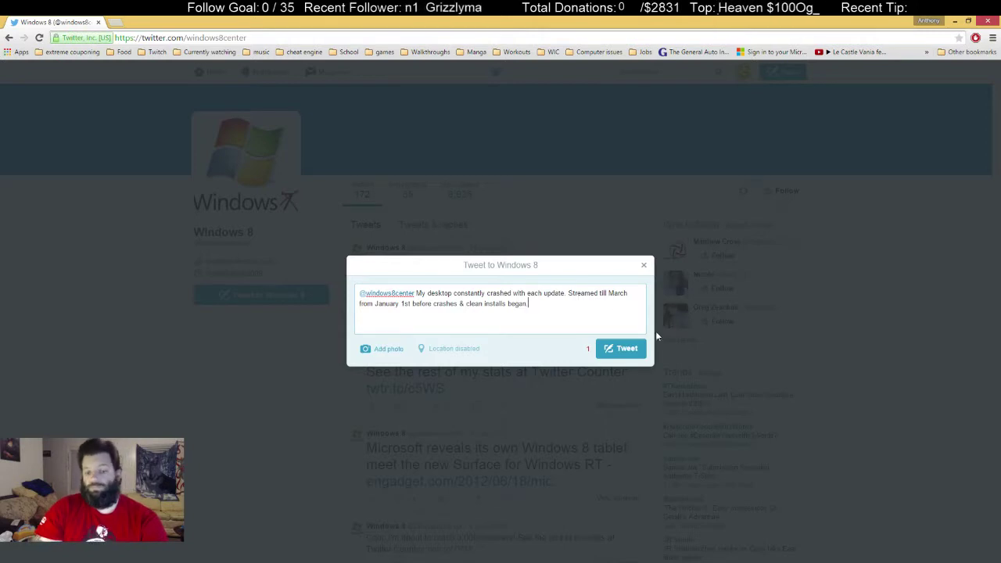
pyautogui.click(621, 348)
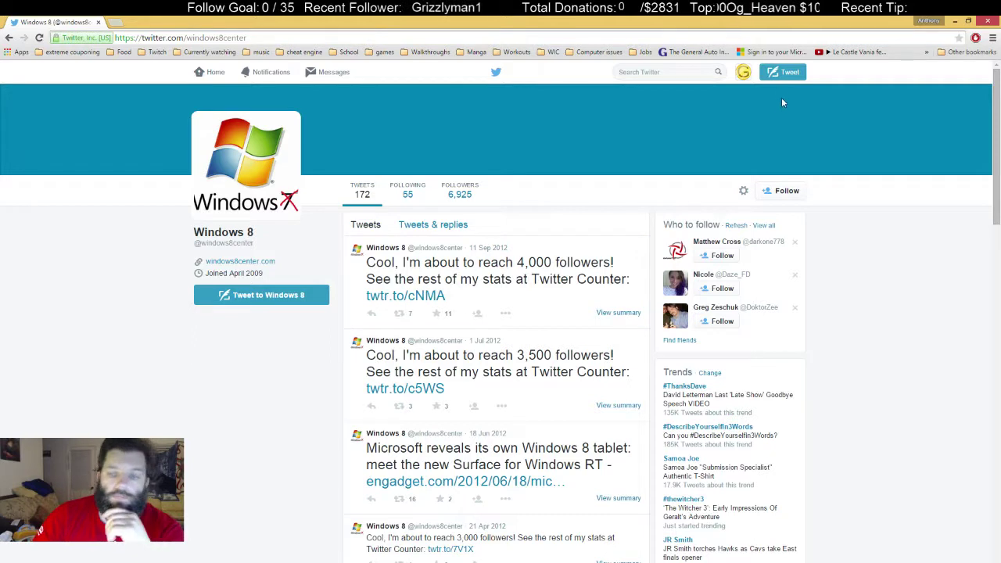
# Step: Search Twitter for 'windowssupport' and browse the Windows Support Num profile
pyautogui.click(690, 71)
pyautogui.write('windows')
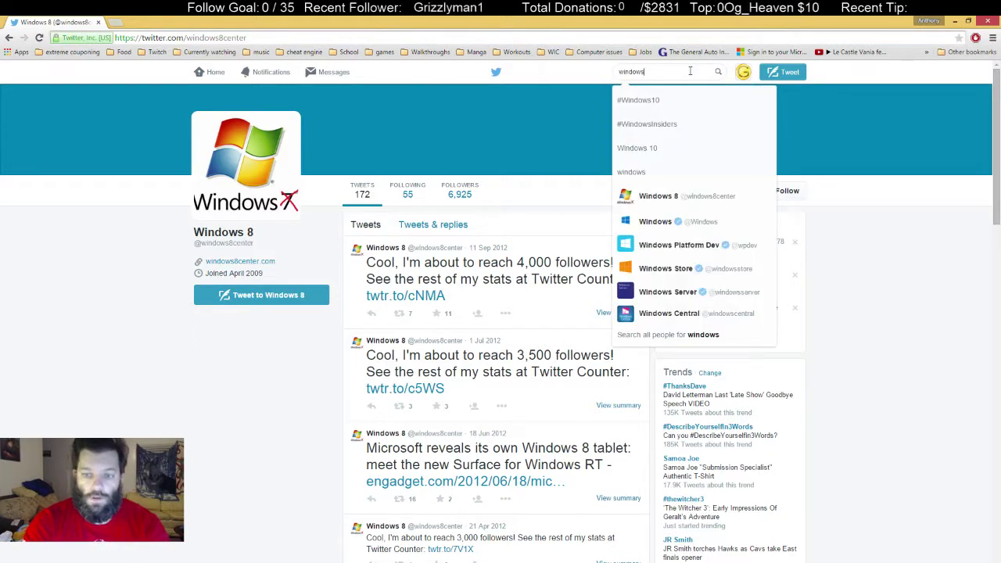
pyautogui.write('support')
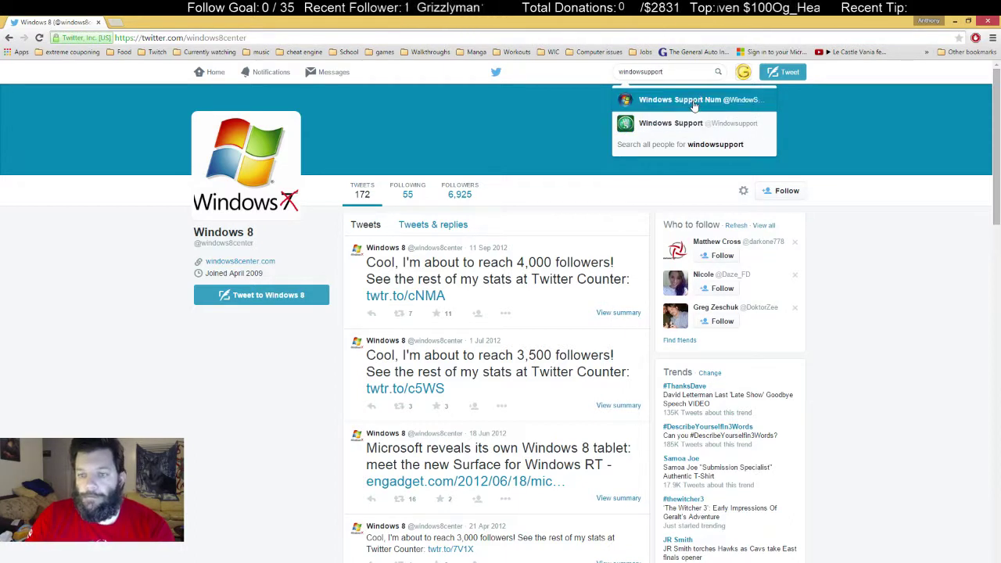
pyautogui.click(694, 102)
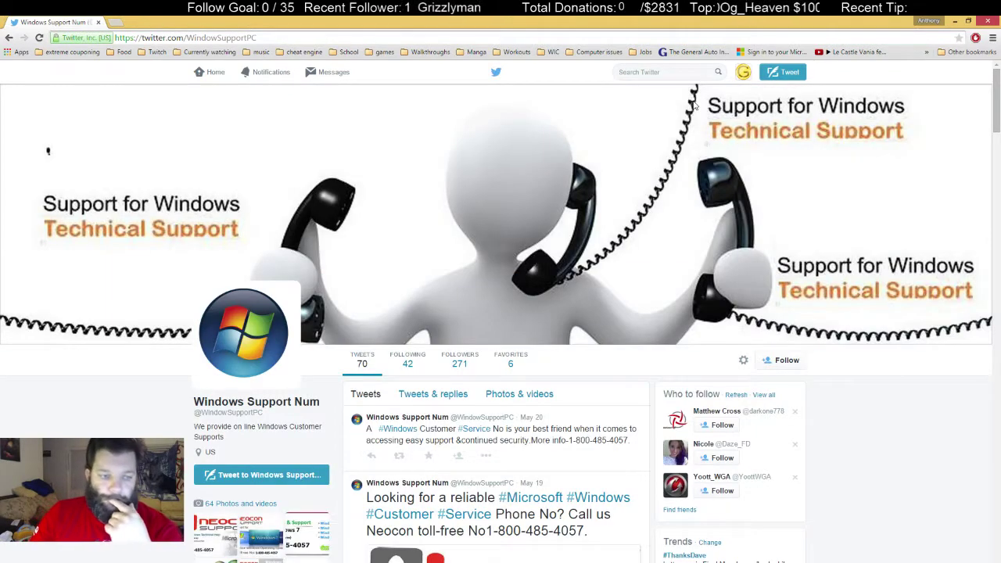
pyautogui.scroll(-3, 473, 230)
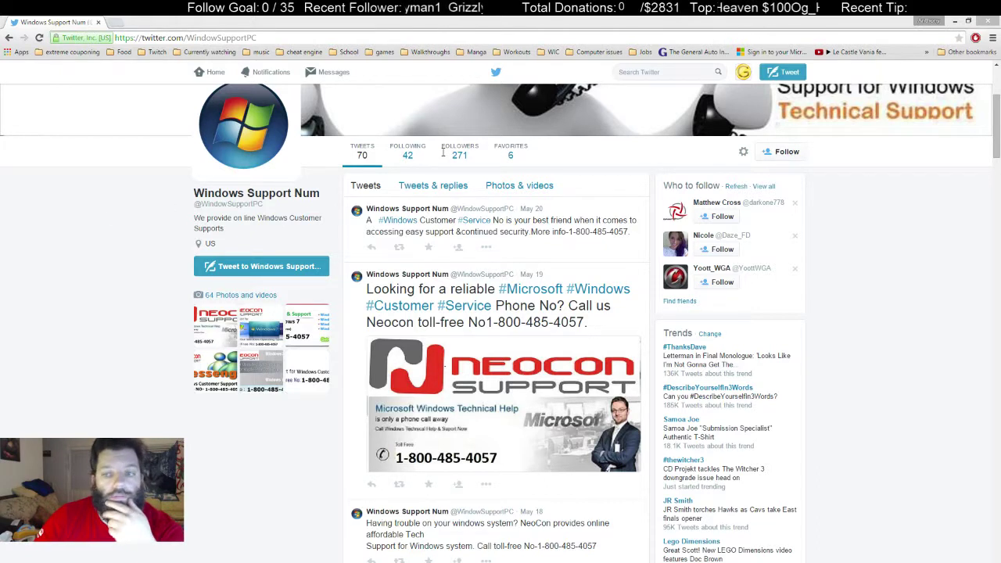
# Step: Search Twitter for 'windows' and browse the official verified Windows profile's tweets
pyautogui.click(666, 71)
pyautogui.write('w')
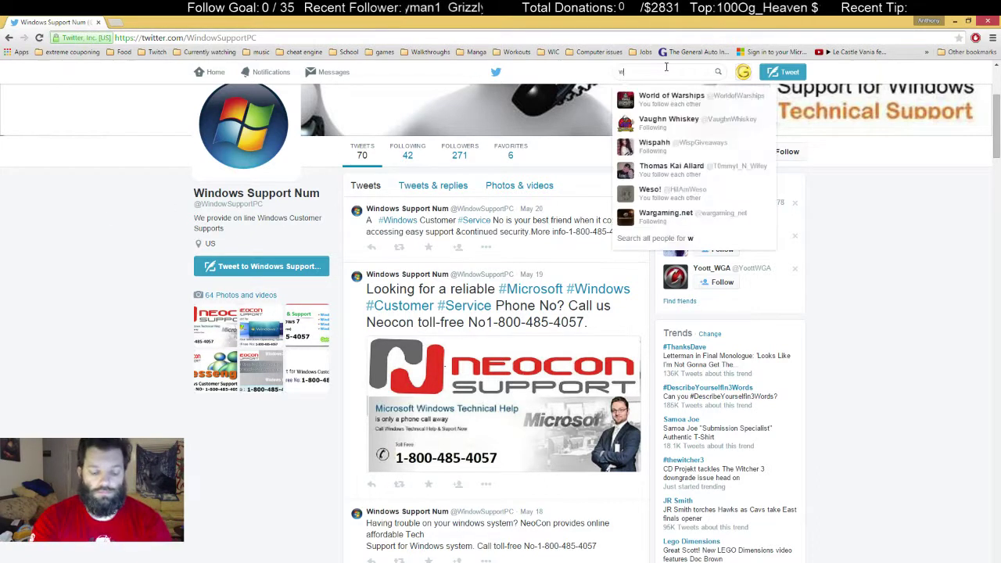
pyautogui.write('indows')
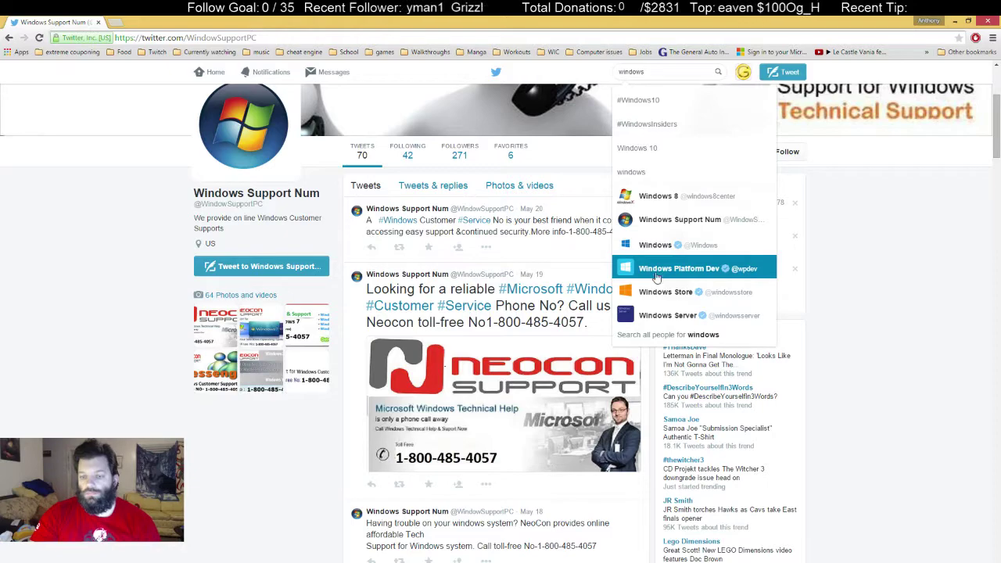
pyautogui.click(656, 247)
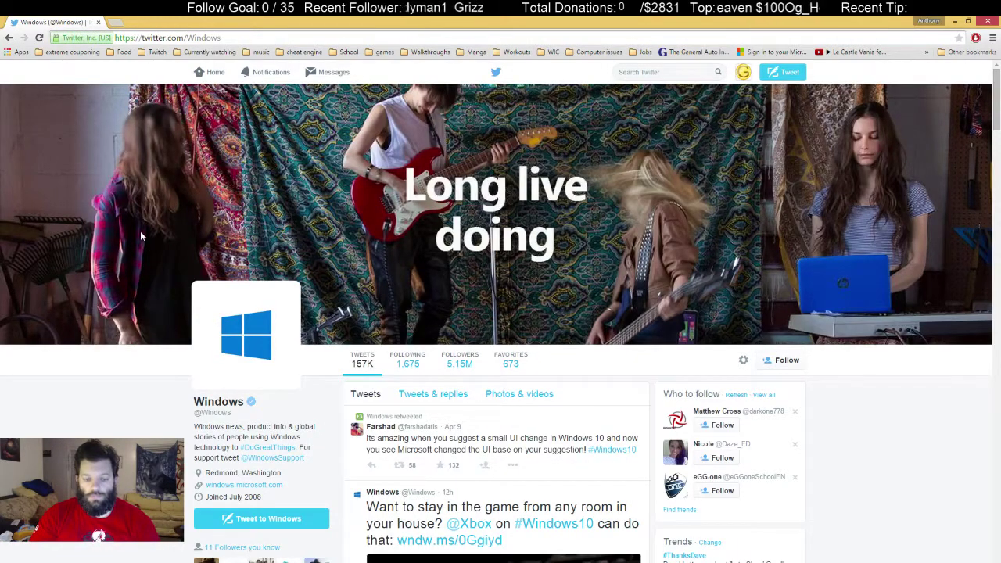
pyautogui.scroll(-4, 129, 241)
pyautogui.scroll(4, 114, 245)
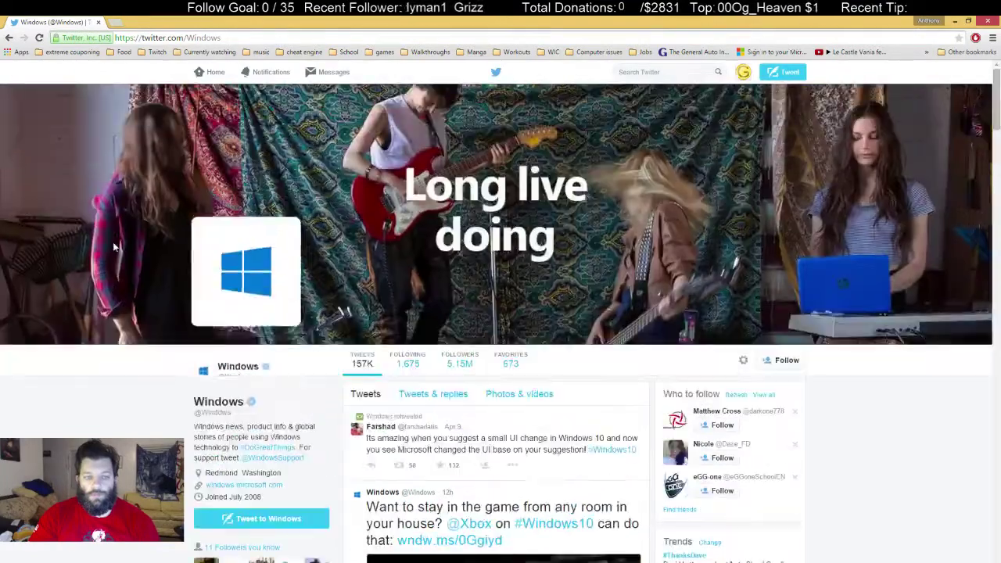
pyautogui.scroll(-2, 114, 301)
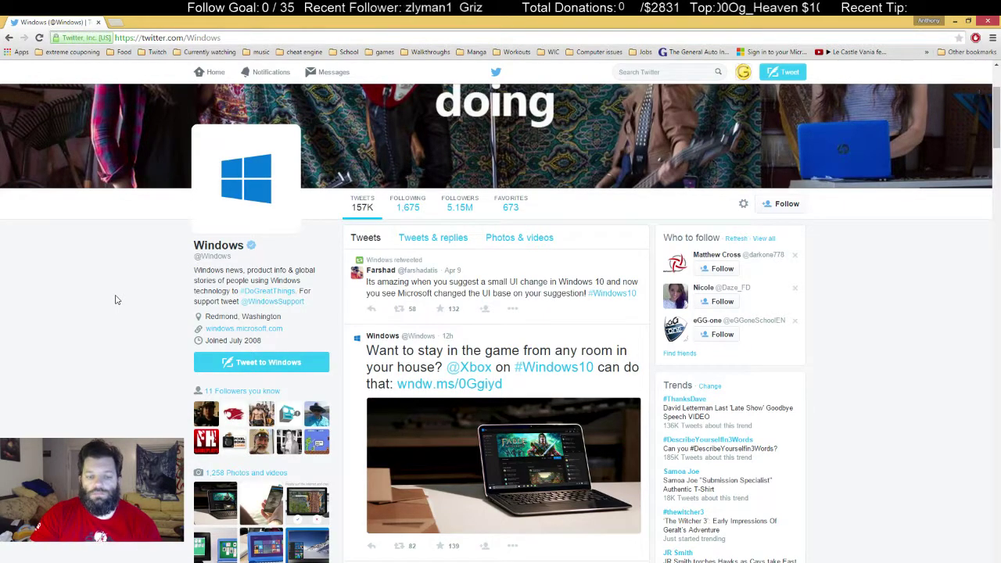
pyautogui.scroll(-5, 115, 300)
pyautogui.scroll(3, 115, 300)
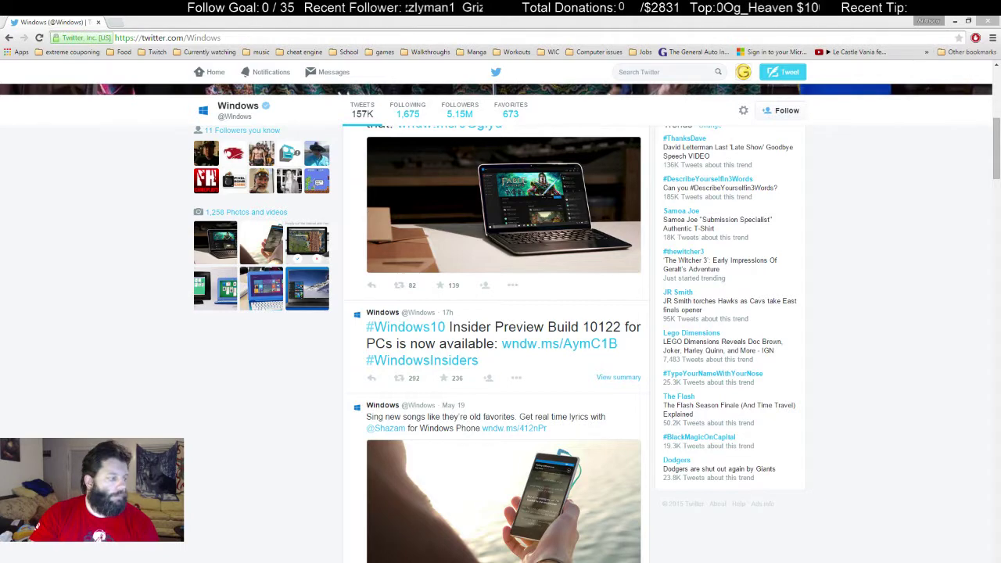
pyautogui.click(428, 102)
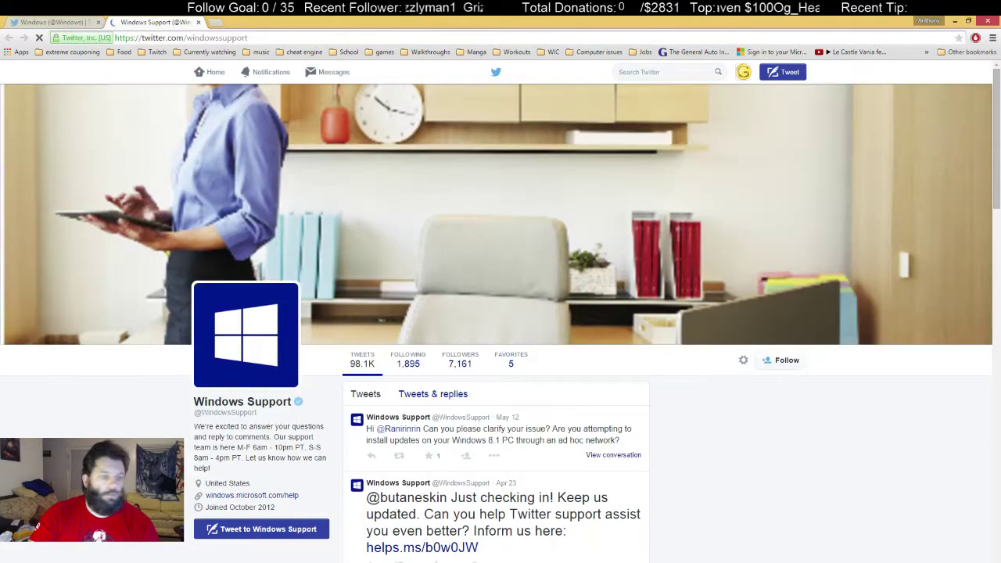
pyautogui.scroll(-3, 112, 407)
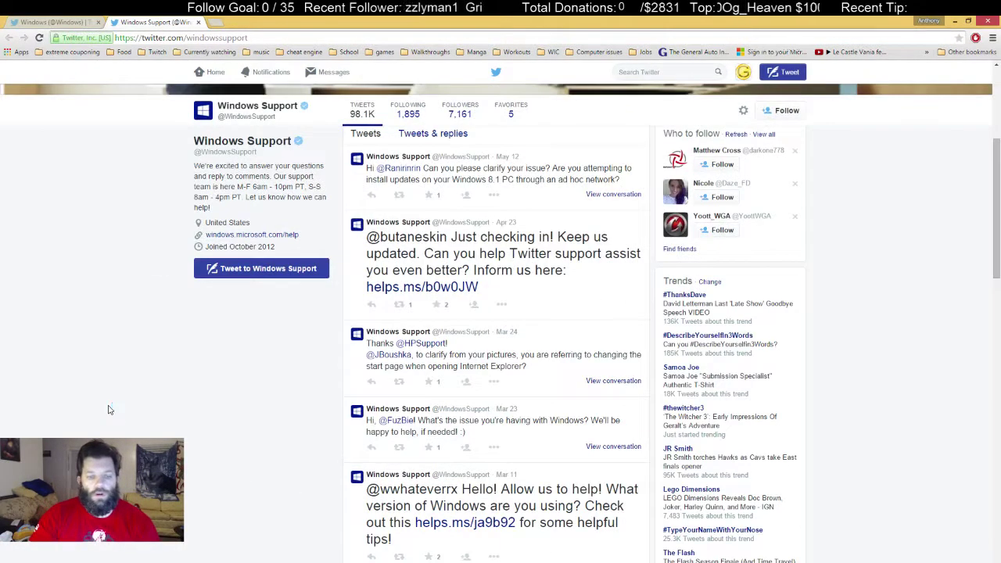
pyautogui.scroll(2, 196, 358)
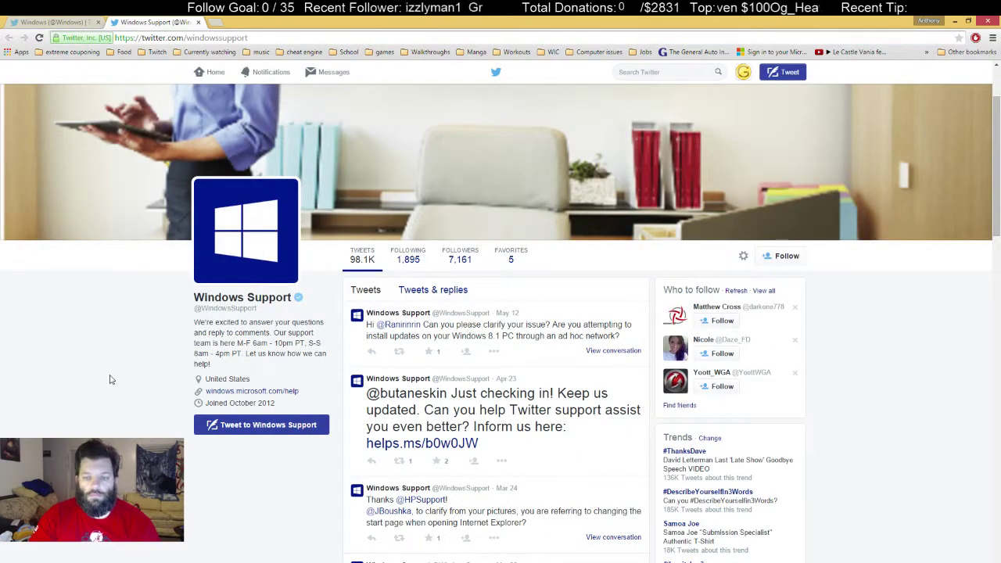
pyautogui.click(48, 22)
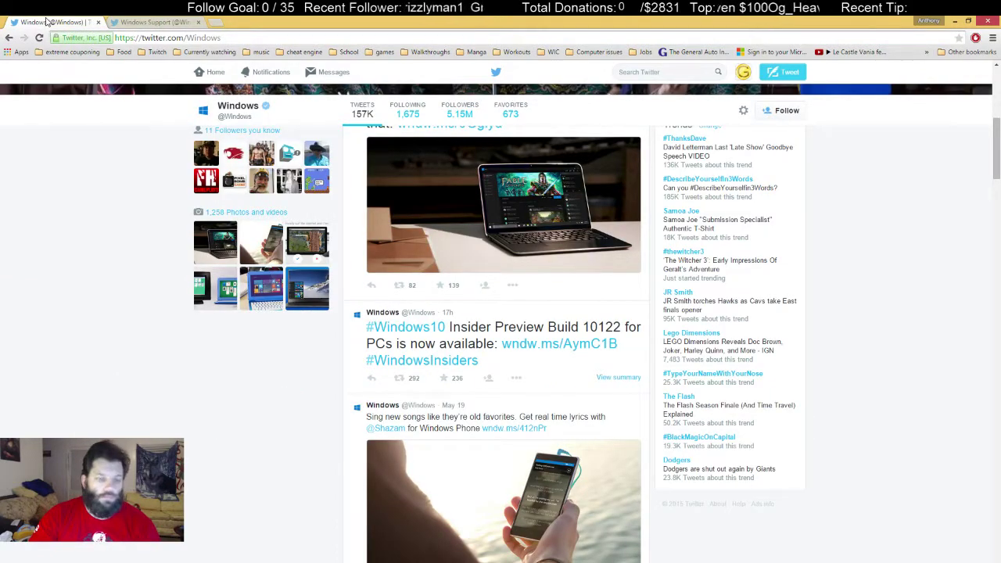
pyautogui.scroll(3, 130, 112)
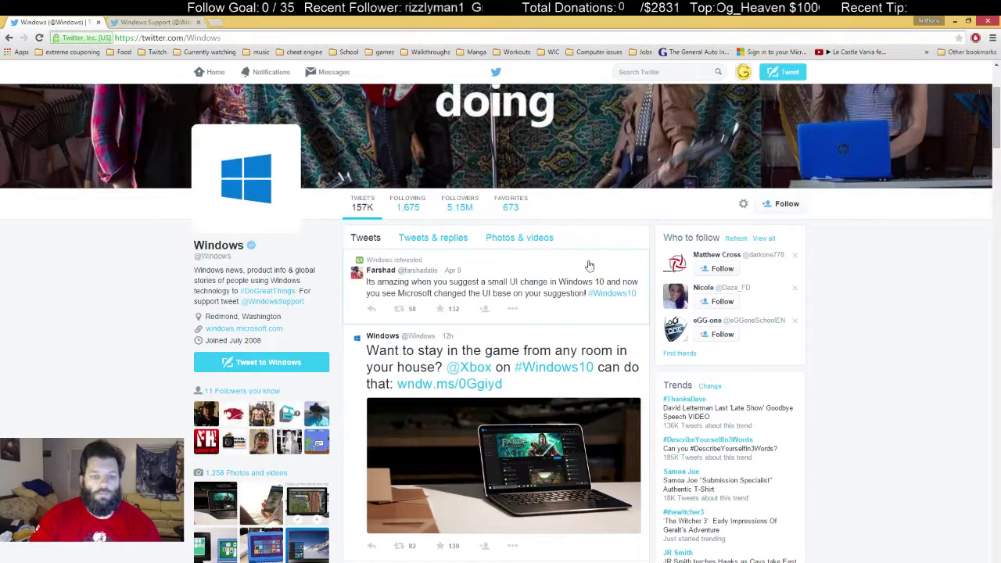
pyautogui.click(288, 364)
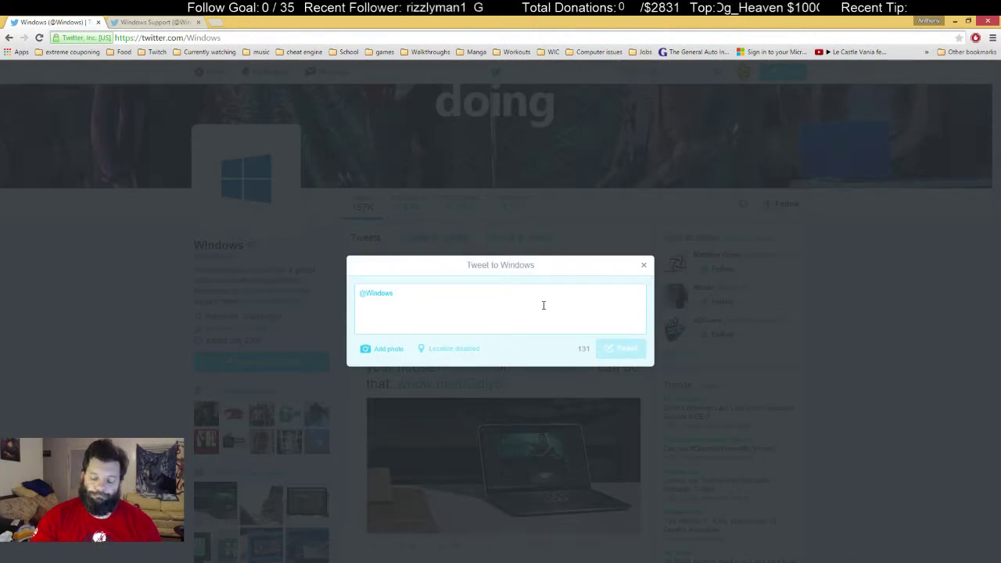
# Step: Tweet Windows that the desktop ran fine January–March, then crashed, forcing a clean install/driver install
pyautogui.write('D')
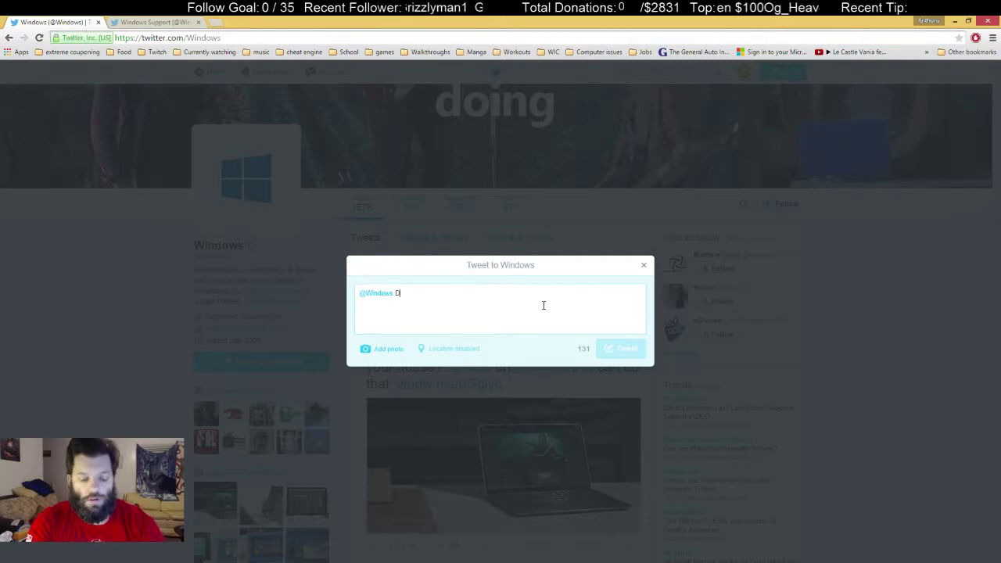
pyautogui.write('esktop ')
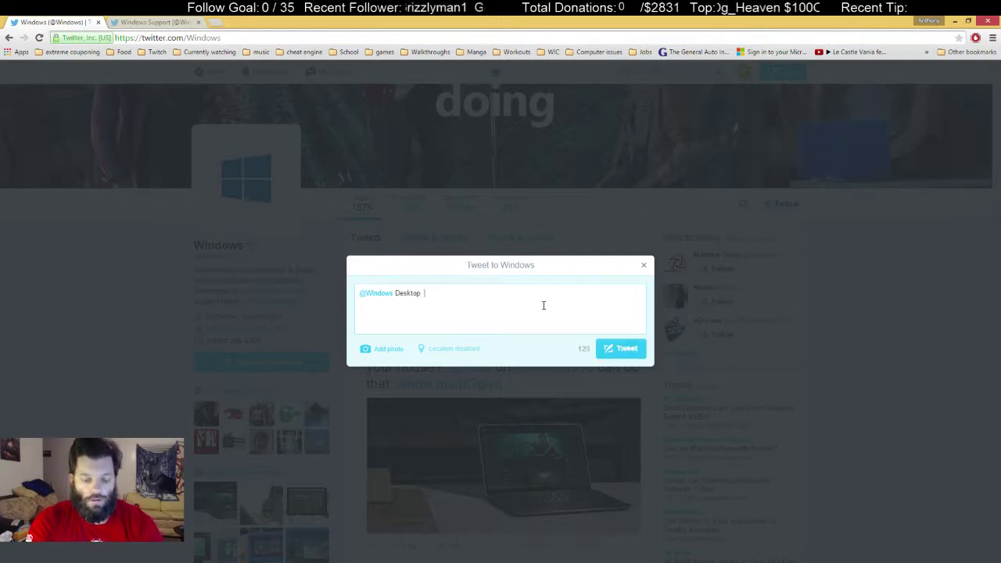
pyautogui.write('ran from ')
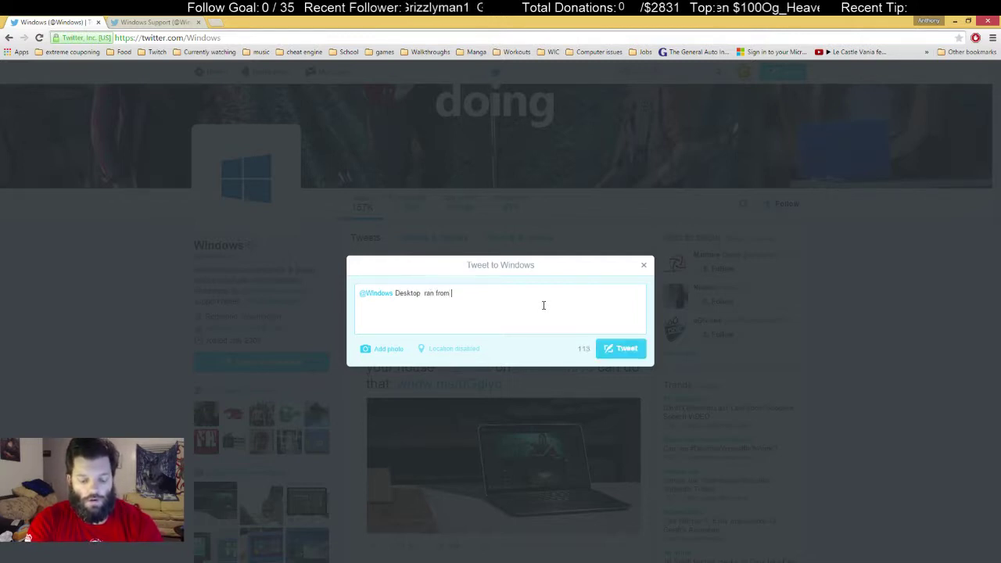
pyautogui.write('January t')
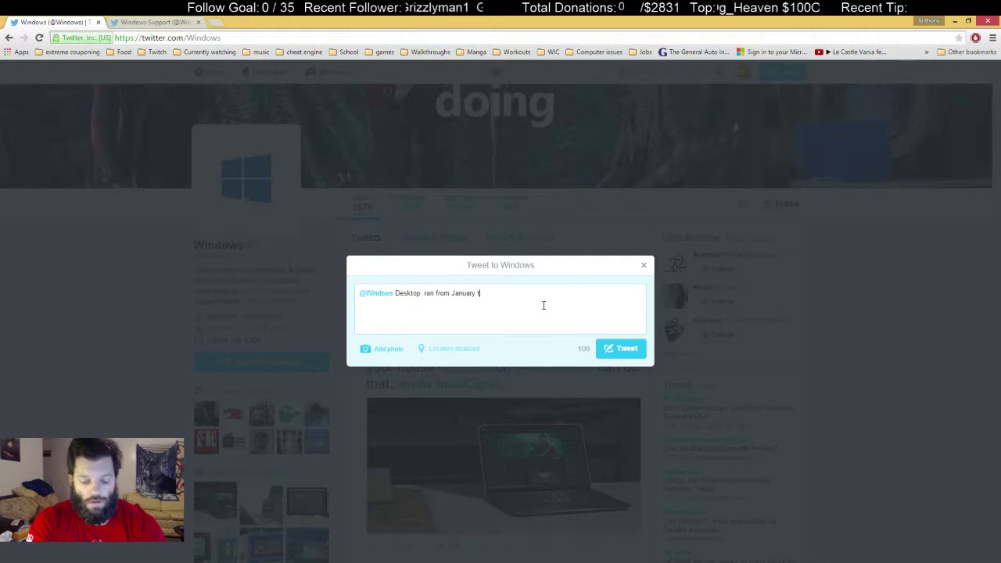
pyautogui.write('o Ma')
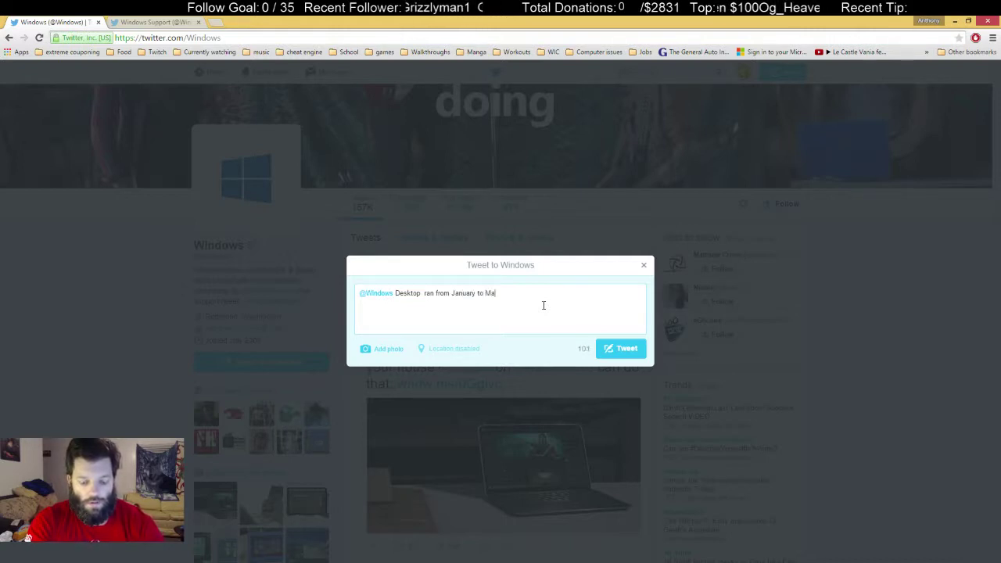
pyautogui.write('rch ')
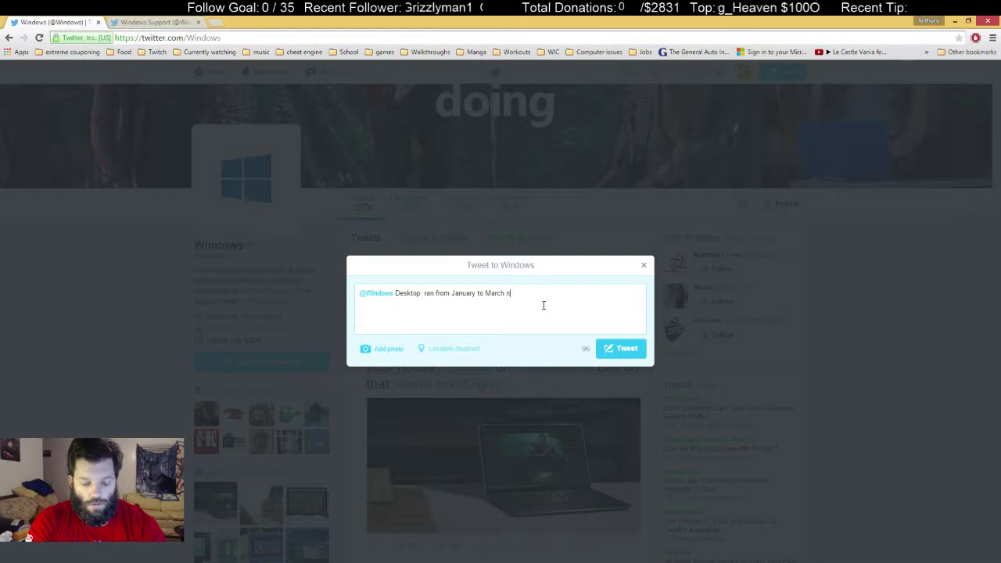
pyautogui.write('no problems')
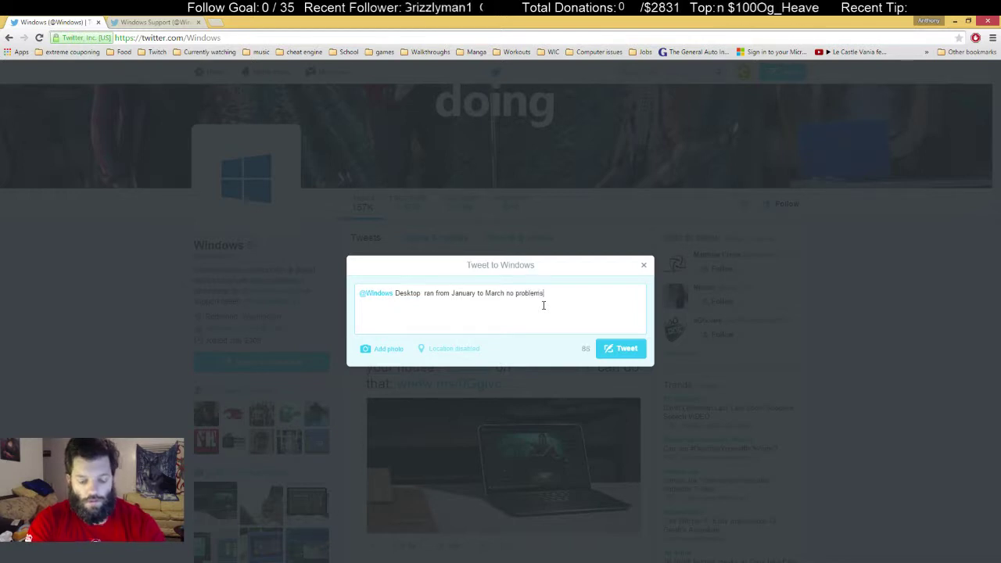
pyautogui.write(' then it ')
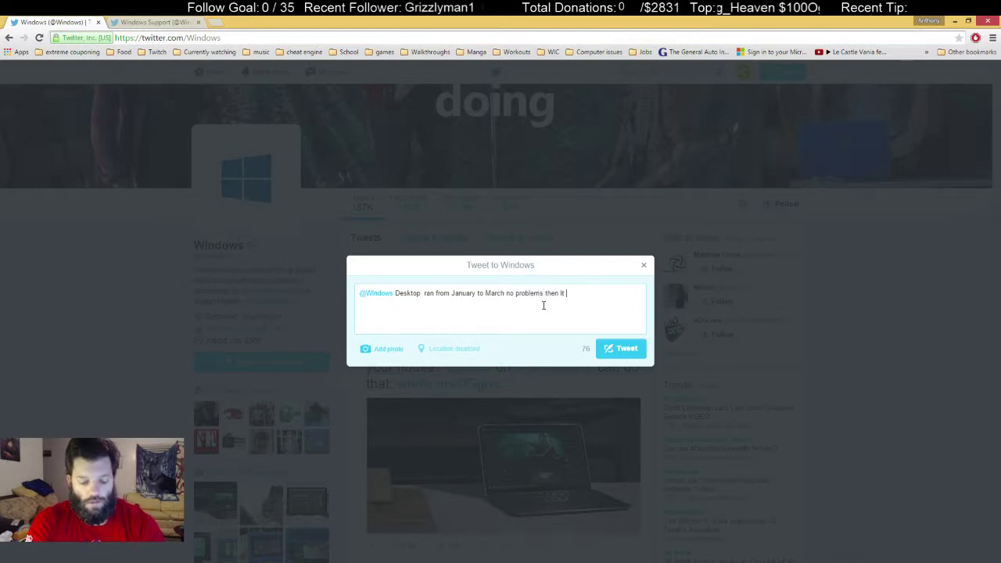
pyautogui.write('started c')
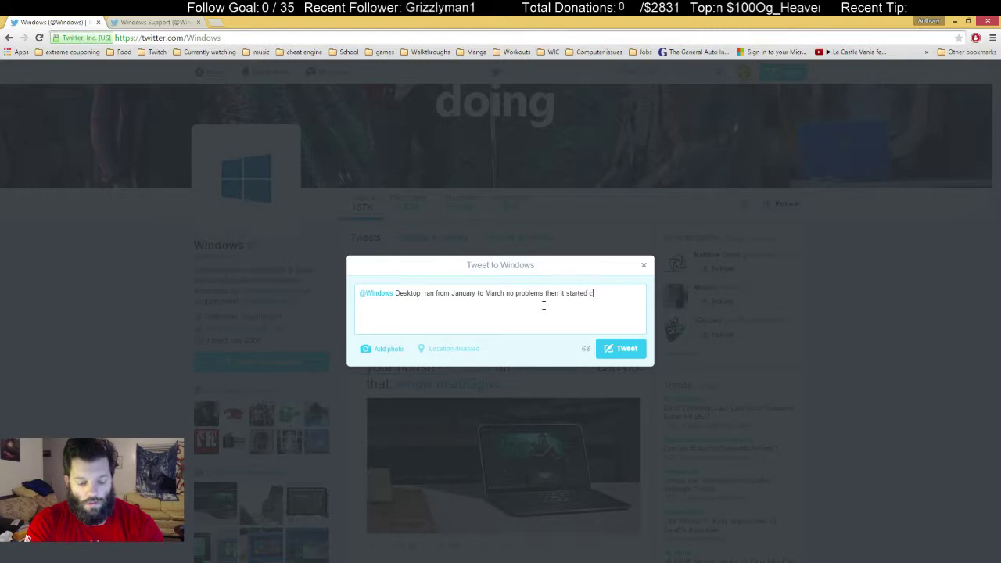
pyautogui.write('rashing')
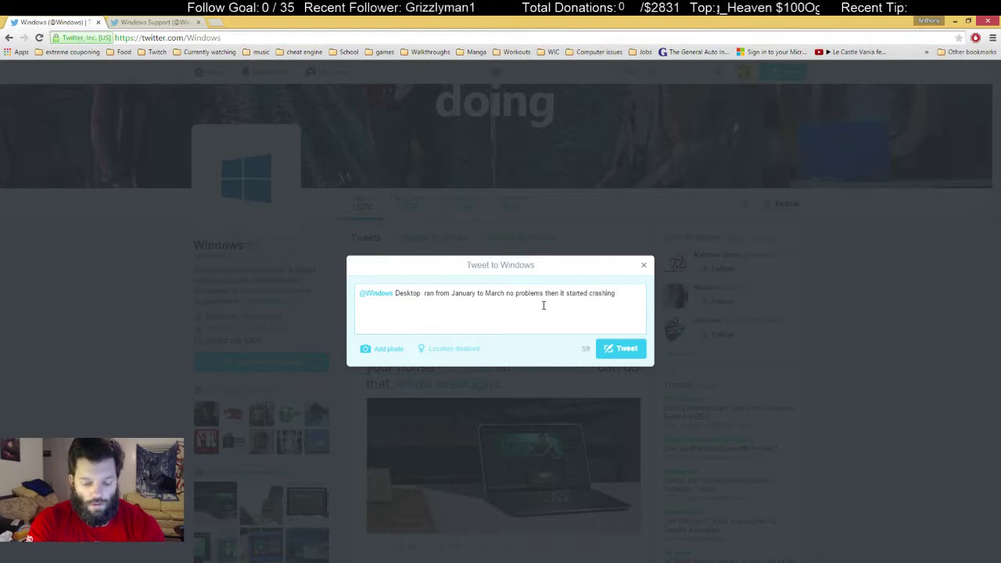
pyautogui.write(' for no rea')
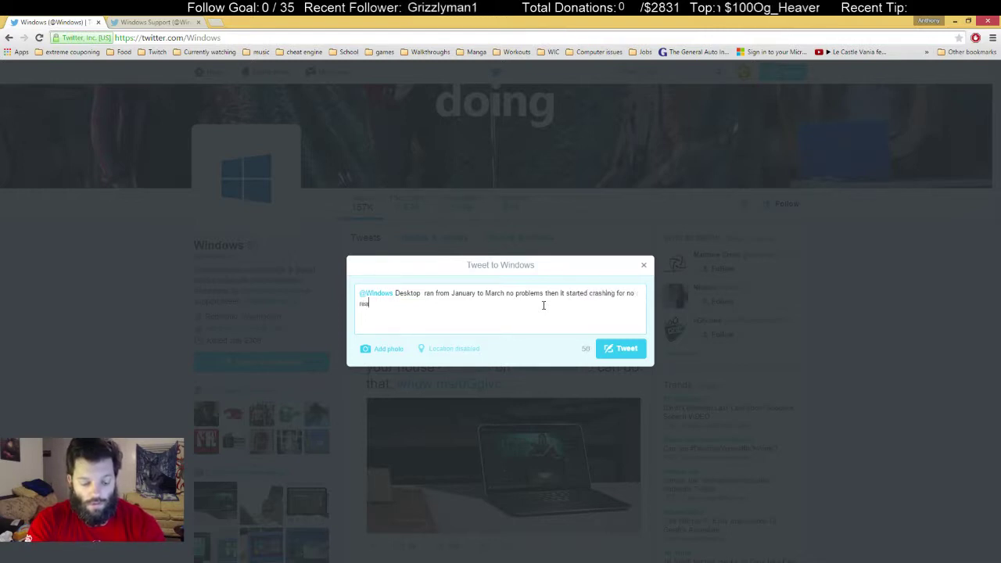
pyautogui.write('son and')
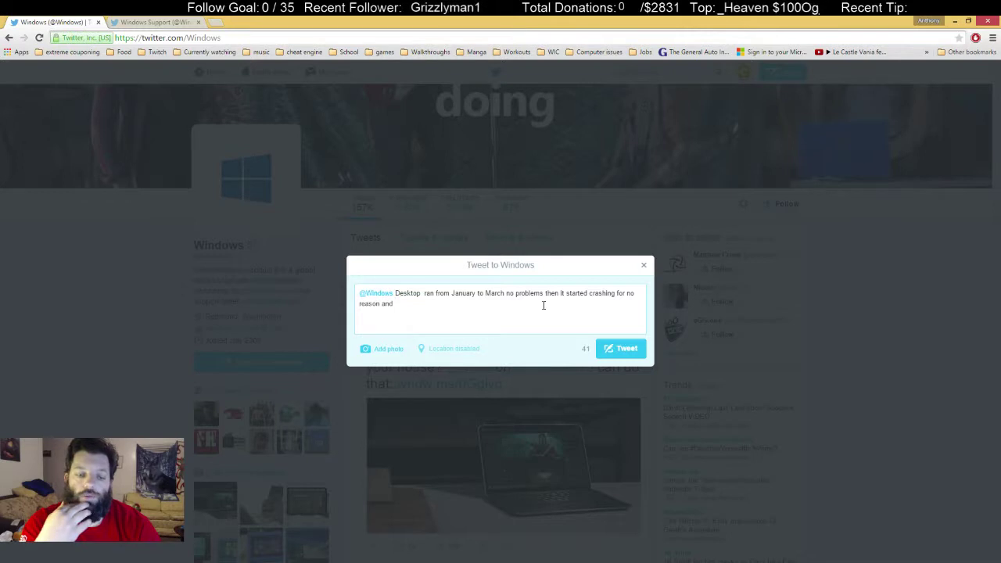
pyautogui.write('ive had ')
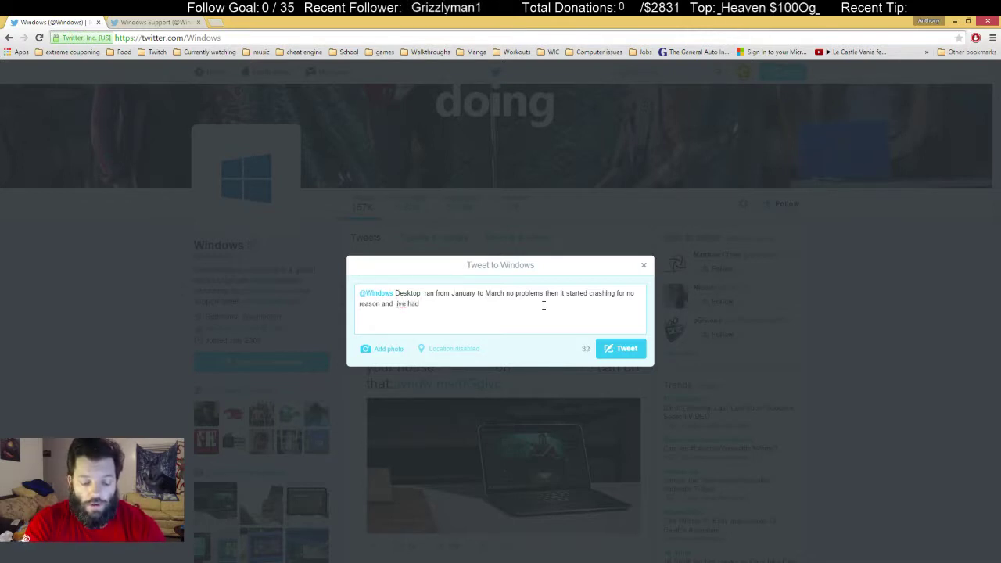
pyautogui.write('to clean in')
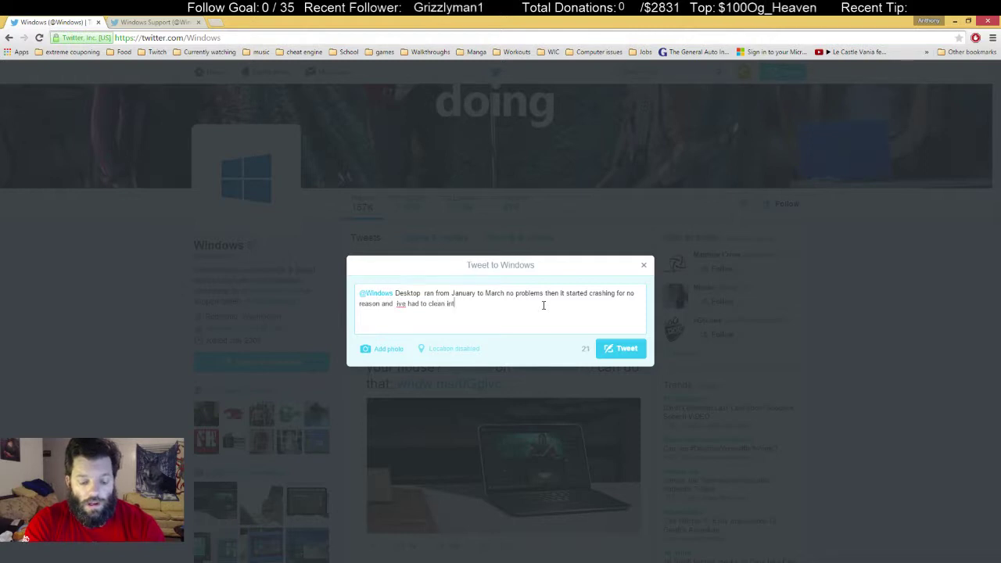
pyautogui.write('to')
pyautogui.press('BackSpace')
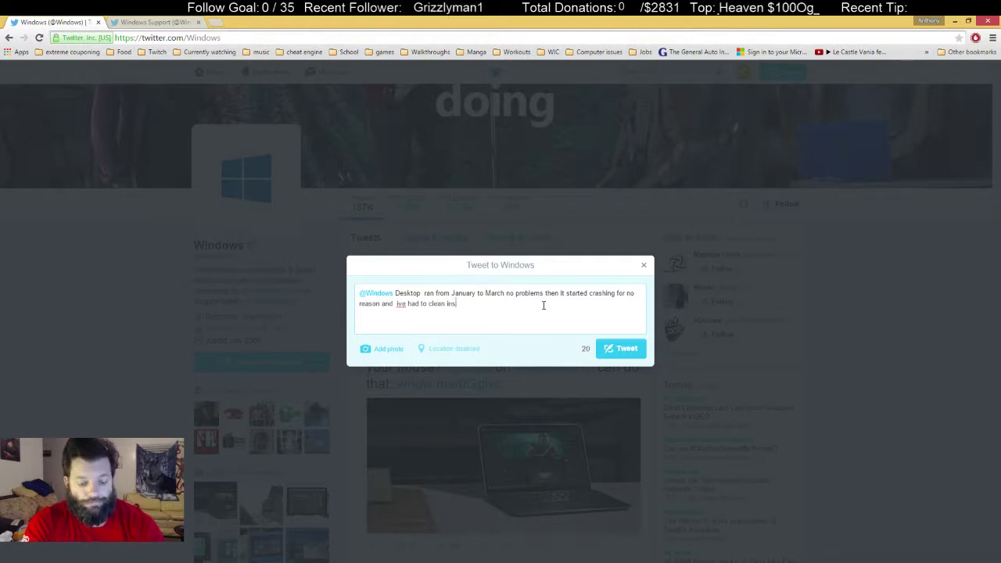
pyautogui.write('tall ')
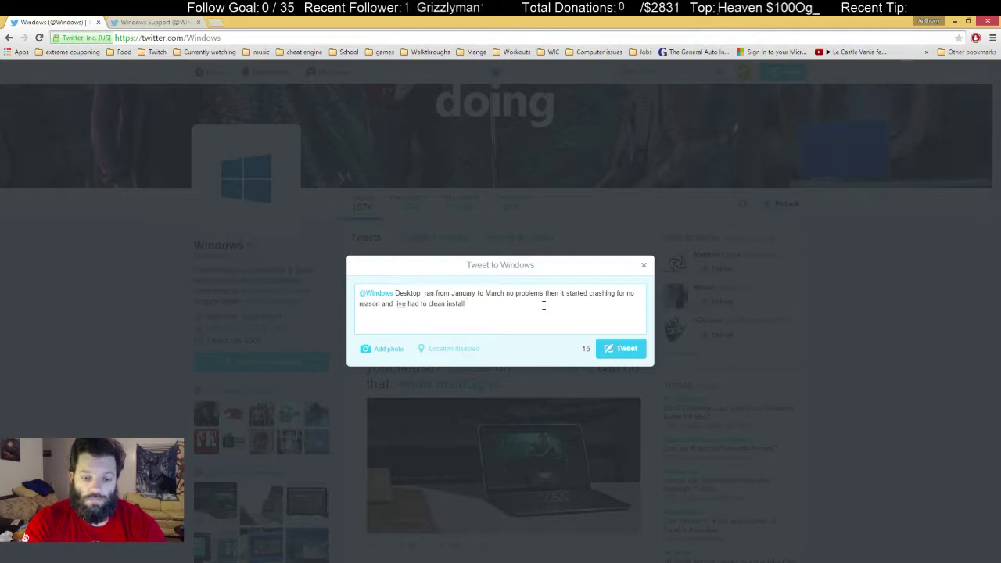
pyautogui.write('/driv')
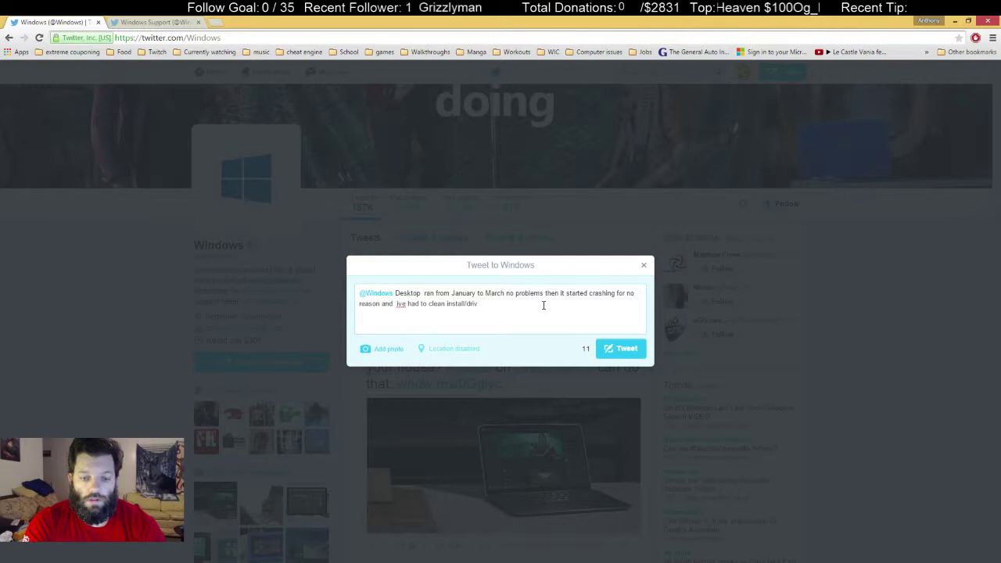
pyautogui.write('er ')
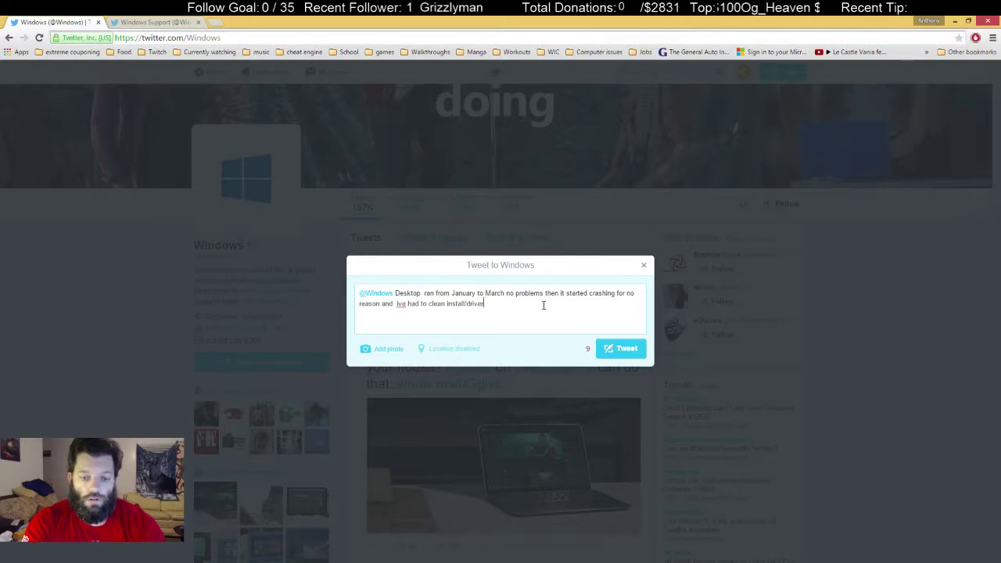
pyautogui.write('install')
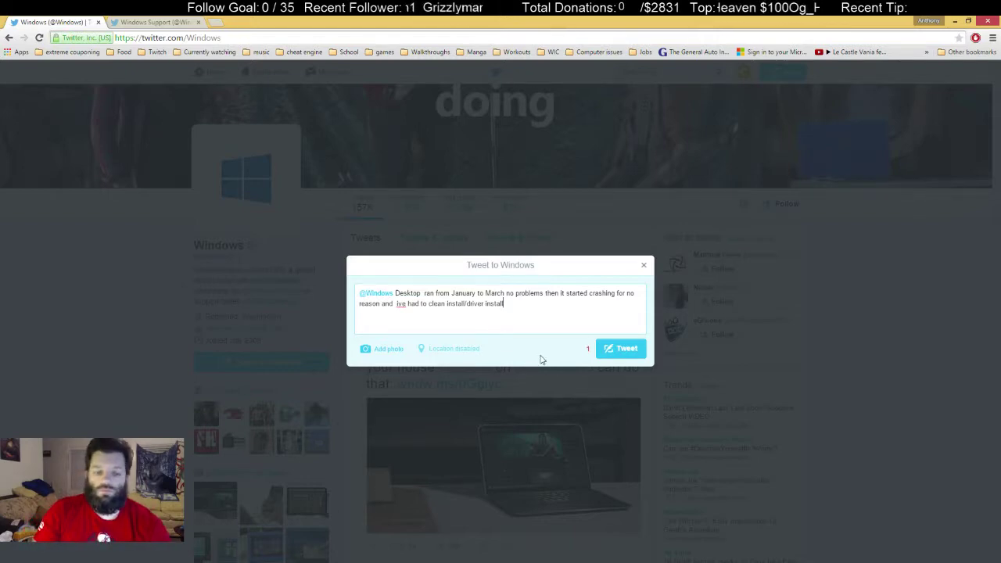
pyautogui.click(626, 350)
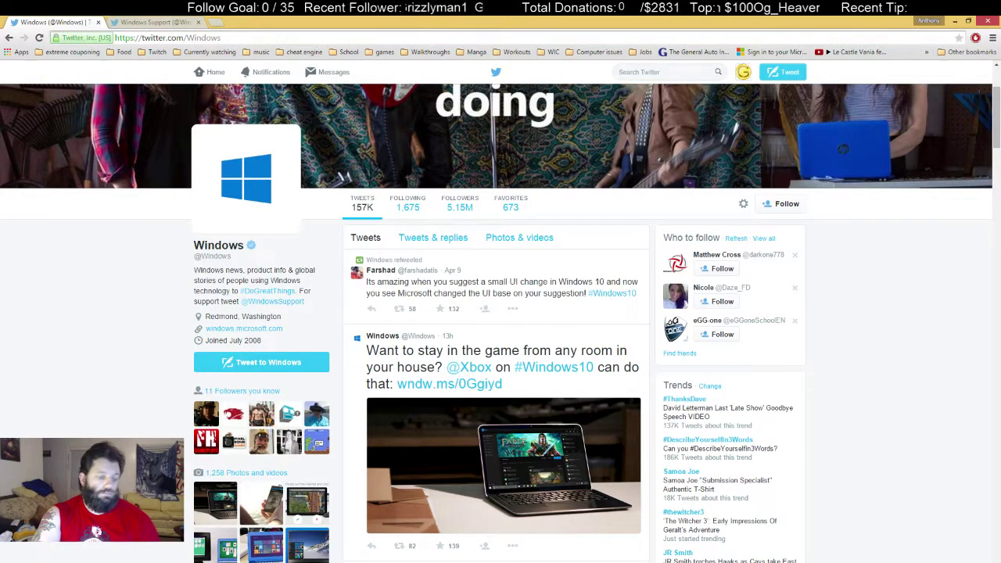
# Step: Launch Event Viewer from the Win+X menu and expand the Critical events summary
pyautogui.press('super+x')
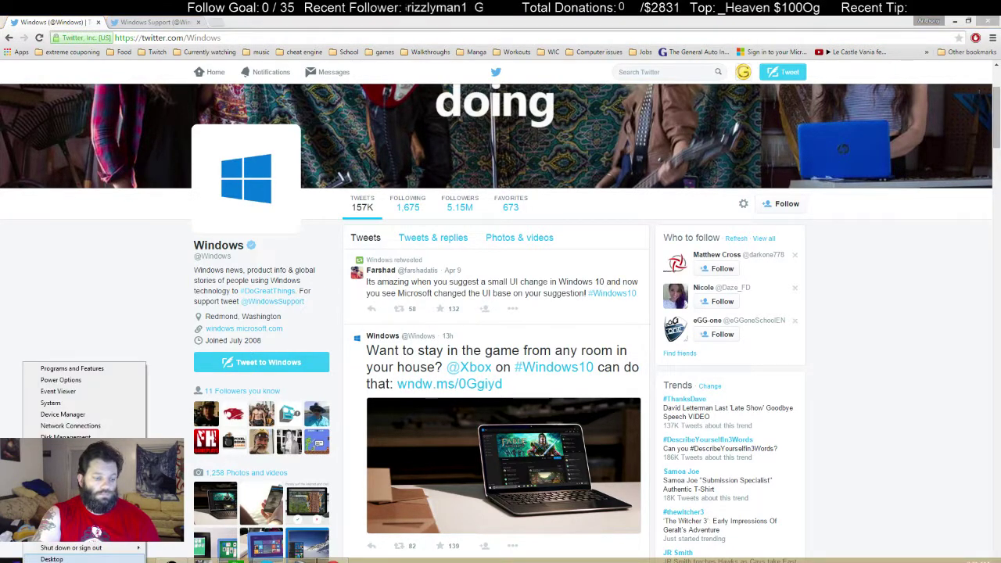
pyautogui.click(100, 392)
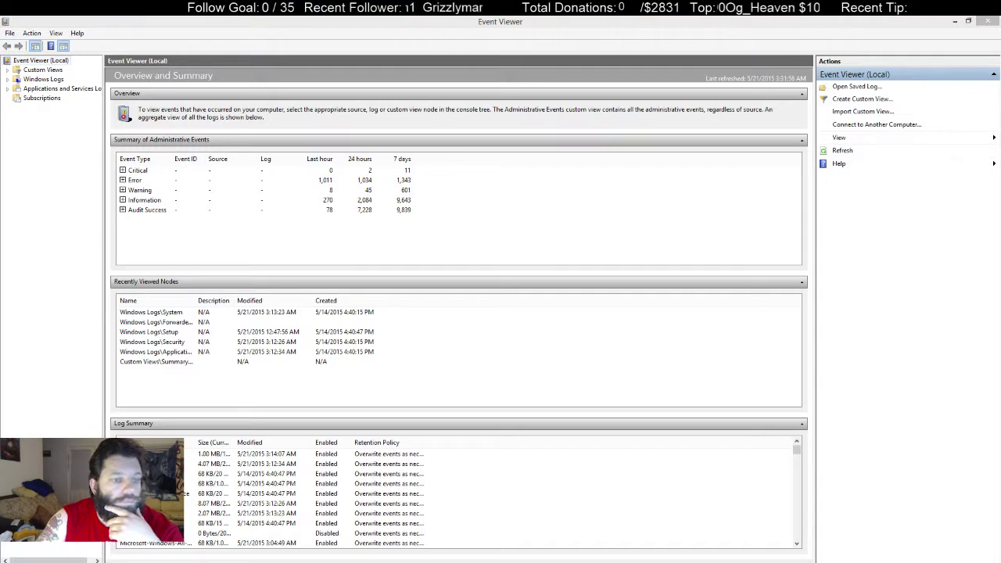
pyautogui.click(344, 180)
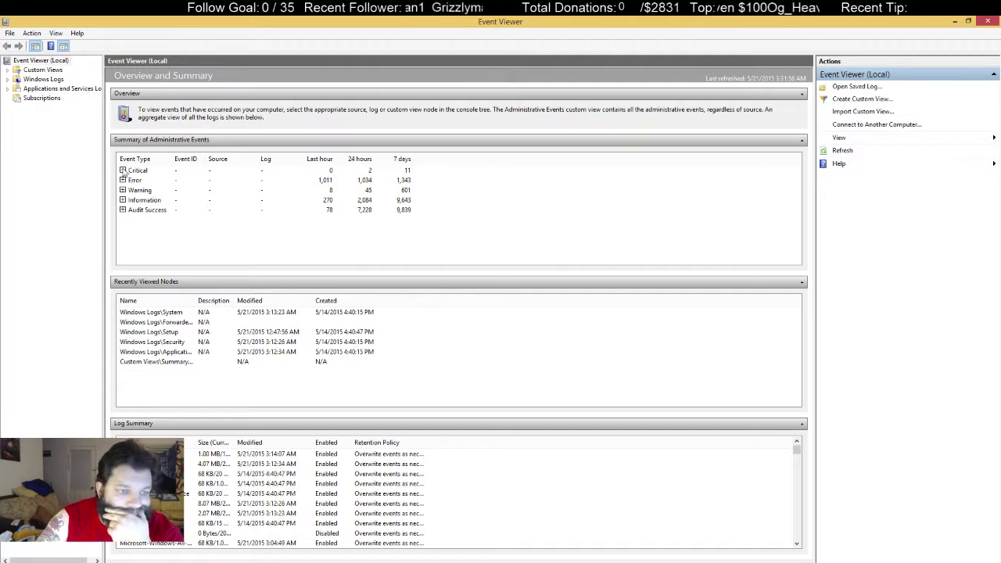
pyautogui.click(123, 171)
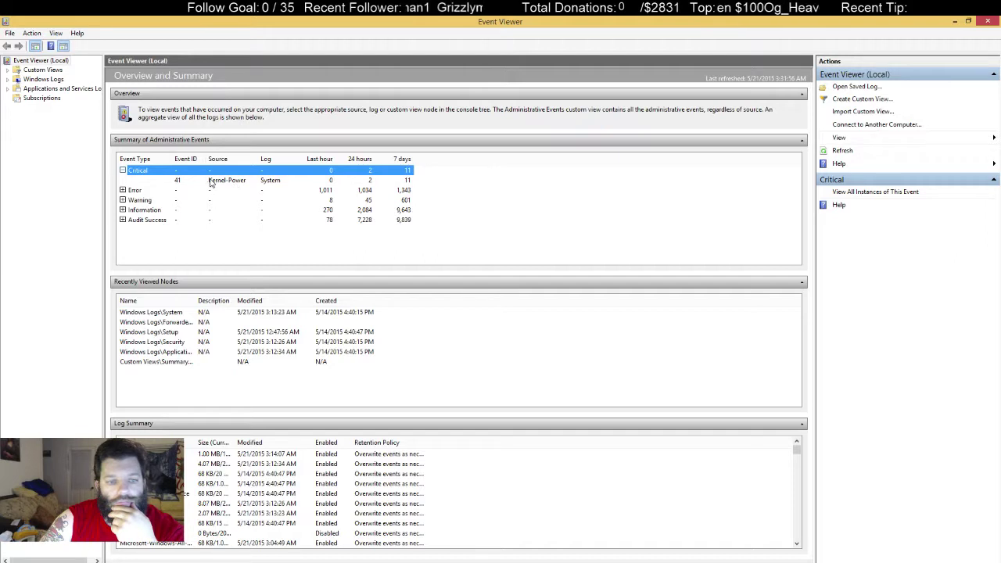
# Step: List all 11 Critical Kernel-Power Event 41 entries from the summary
pyautogui.click(180, 183)
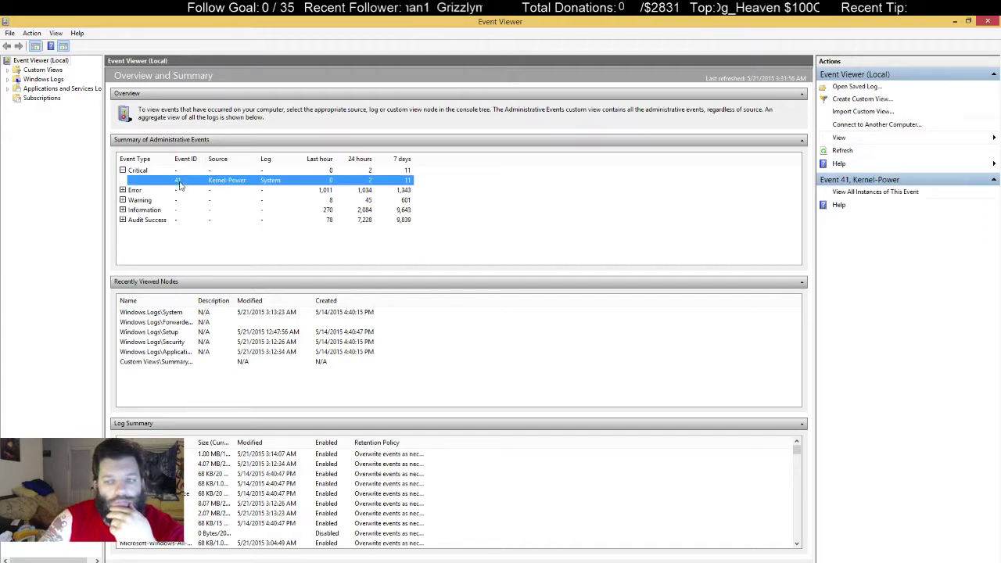
pyautogui.doubleClick(180, 183)
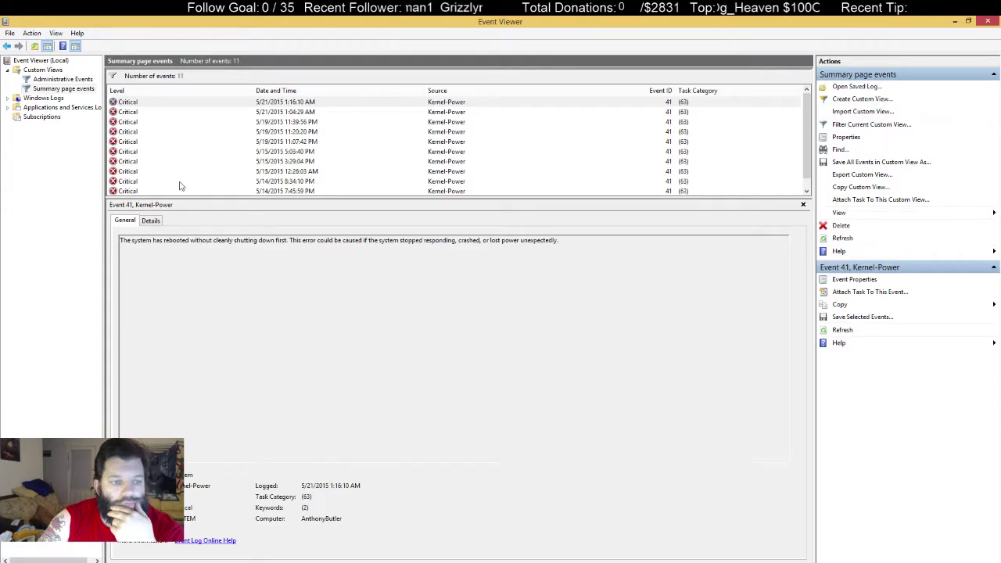
pyautogui.click(162, 223)
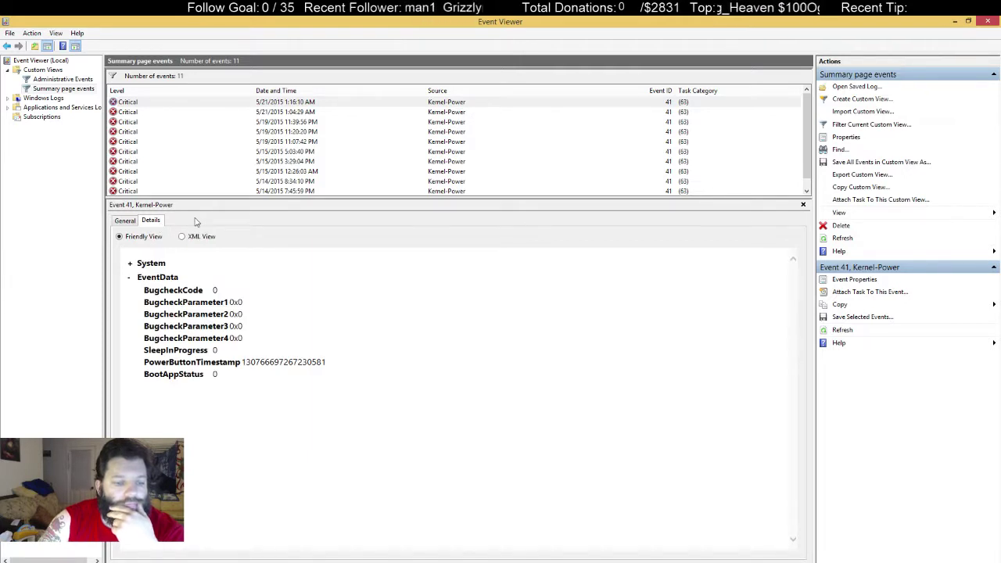
pyautogui.click(128, 221)
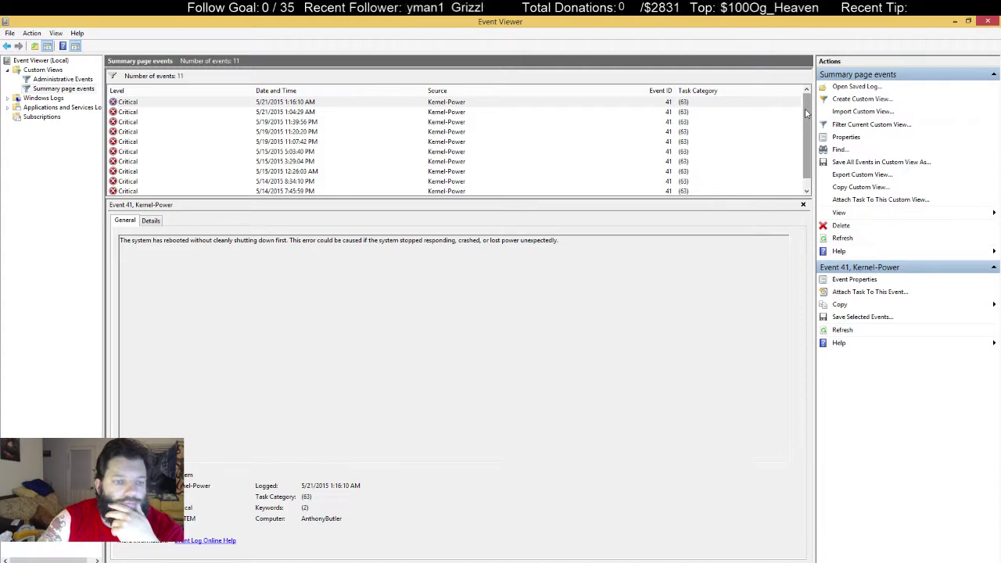
pyautogui.moveTo(805, 108); pyautogui.dragTo(803, 133)
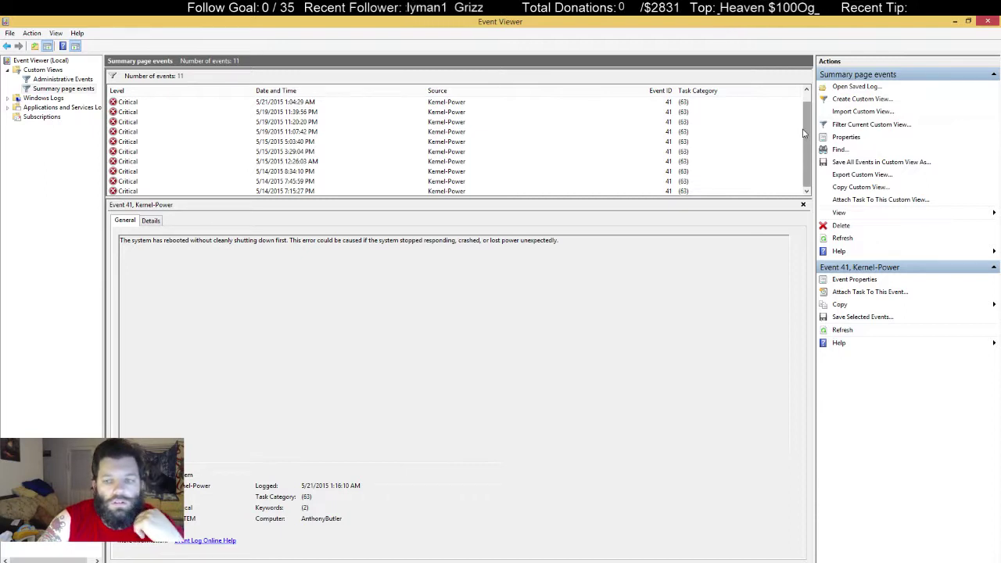
# Step: Show the latest Event 41's detailed data: BugcheckCode 0 and bugcheck parameters 0x0
pyautogui.moveTo(811, 130); pyautogui.dragTo(814, 86)
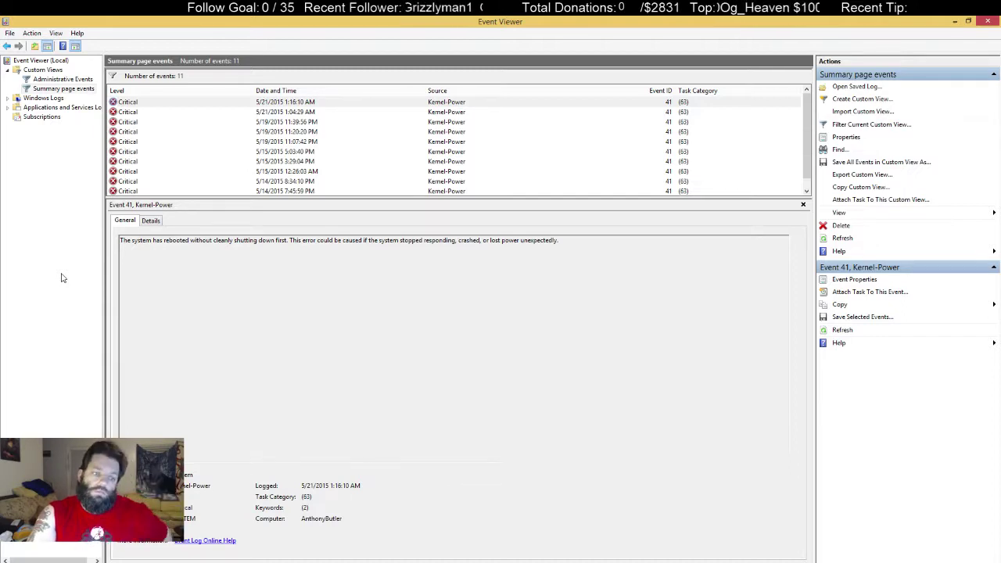
pyautogui.click(153, 225)
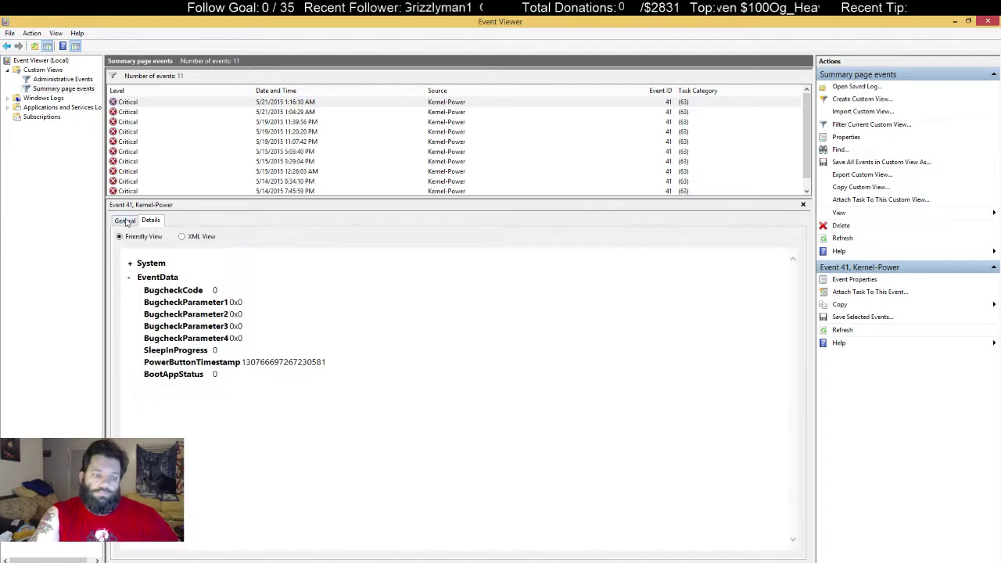
# Step: Return to the event's general description, then open the Administrative Events custom view
pyautogui.click(127, 220)
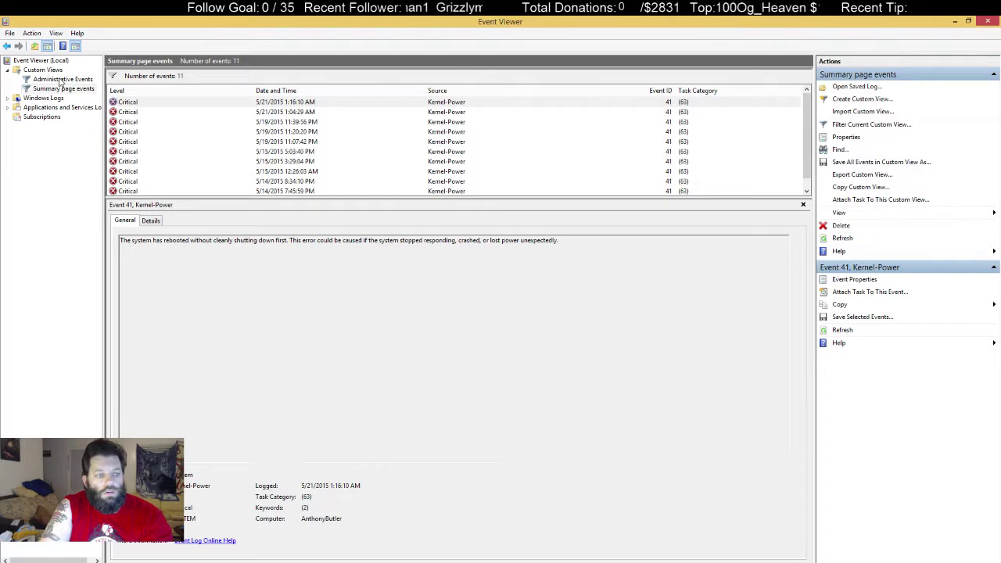
pyautogui.click(63, 79)
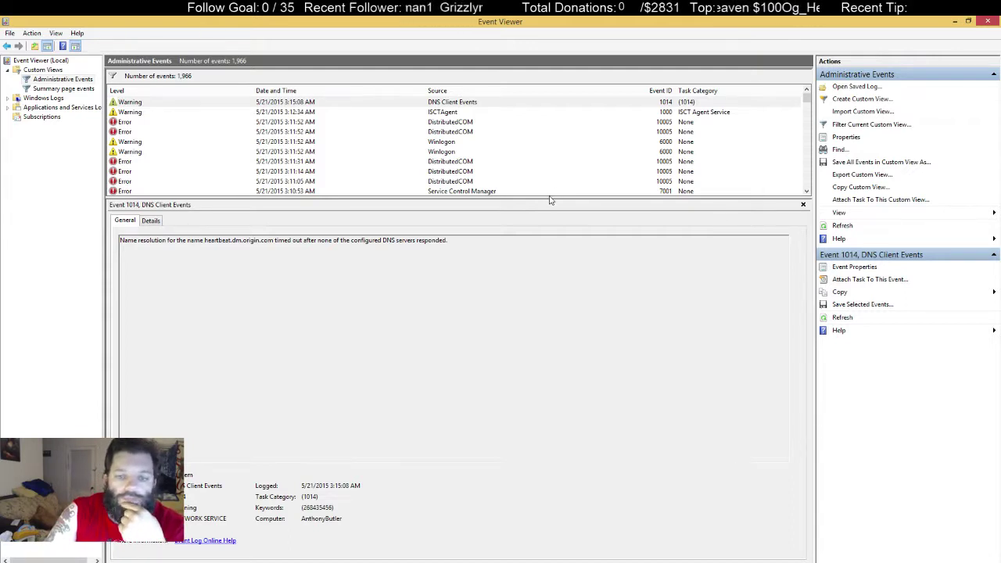
# Step: Drag the divider down to make the Administrative Events list pane taller
pyautogui.moveTo(551, 198); pyautogui.dragTo(513, 311)
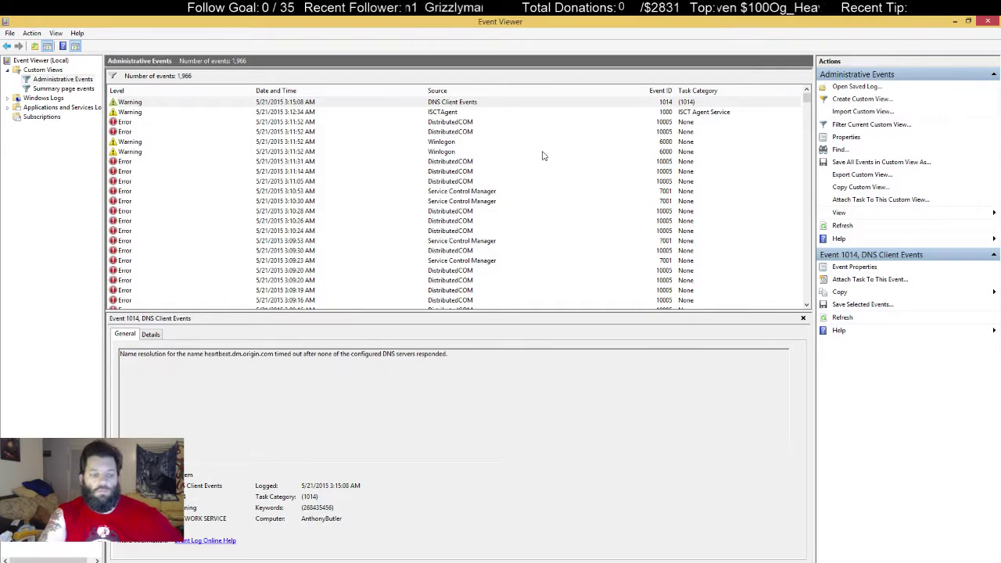
# Step: Scroll the event list down to the 3:05 AM DistributedCOM and Service Control Manager errors
pyautogui.click(806, 307)
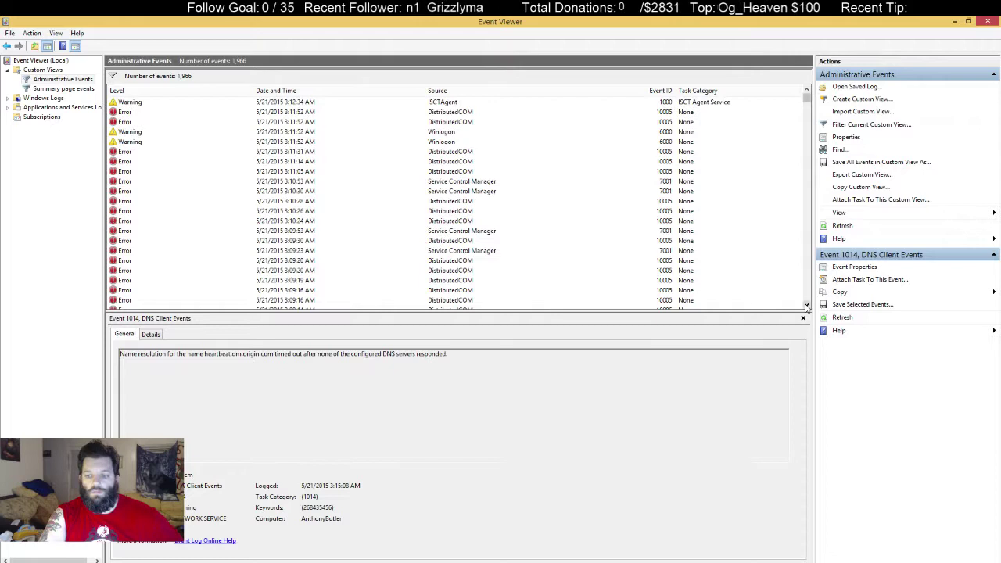
pyautogui.click(806, 307)
pyautogui.click(806, 307)
pyautogui.click(807, 306)
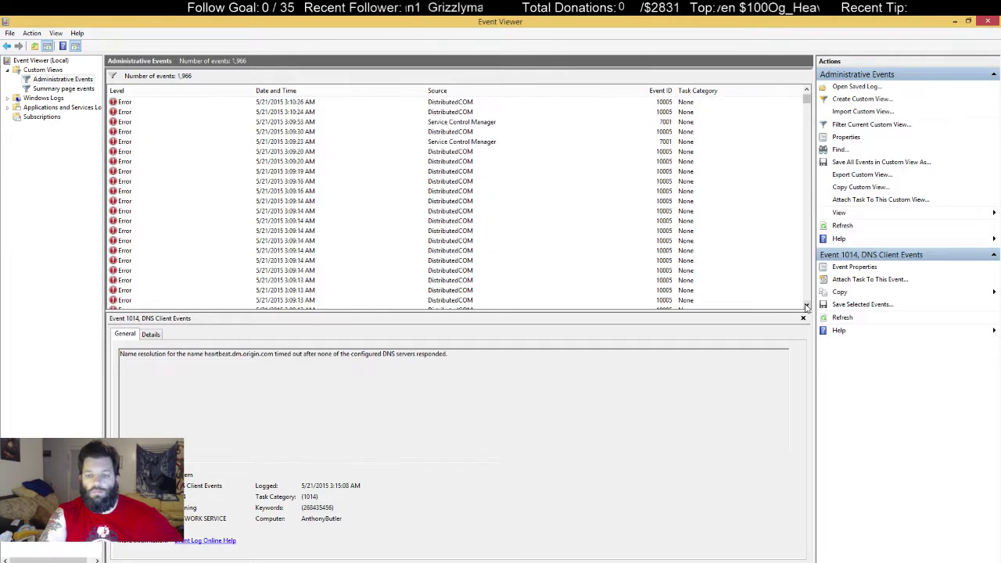
pyautogui.click(807, 307)
pyautogui.click(807, 307)
pyautogui.click(807, 307)
pyautogui.click(806, 307)
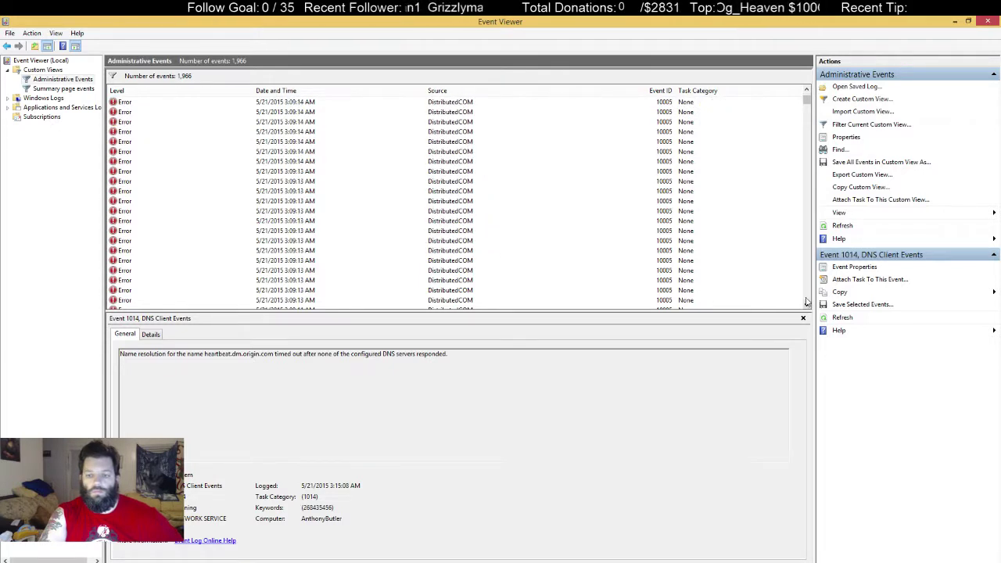
pyautogui.click(807, 306)
pyautogui.click(806, 306)
pyautogui.click(806, 305)
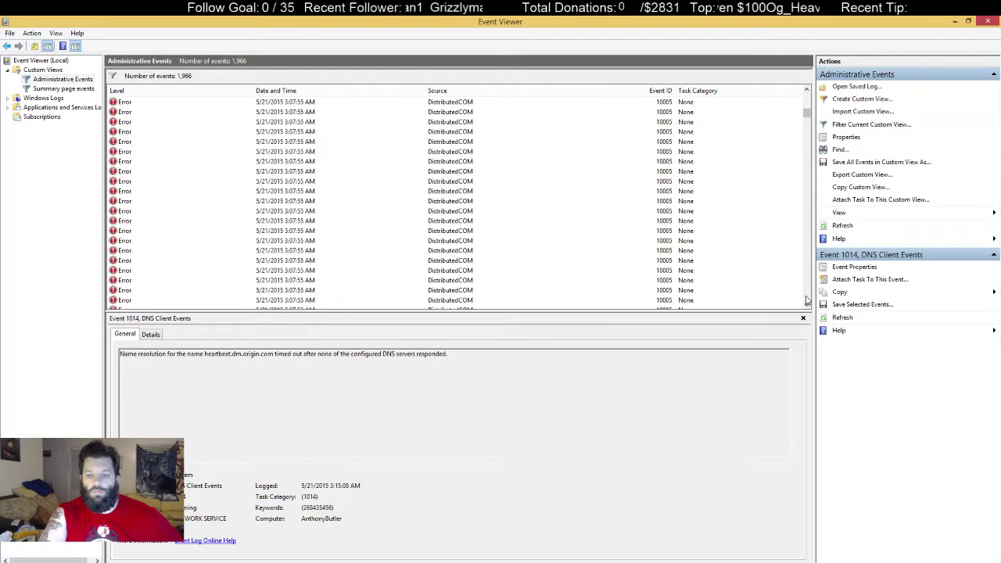
pyautogui.click(807, 306)
pyautogui.click(807, 305)
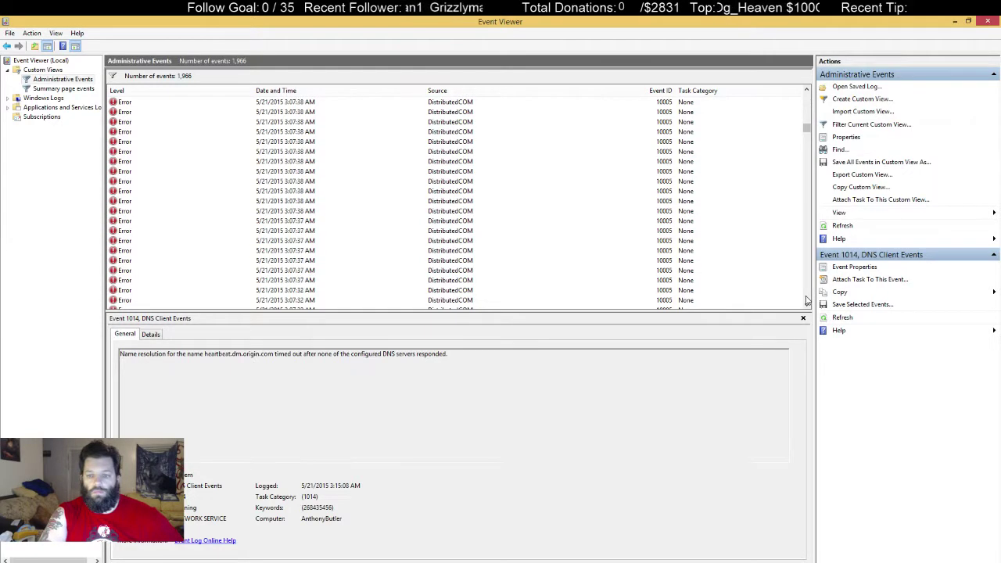
pyautogui.click(806, 302)
pyautogui.click(806, 302)
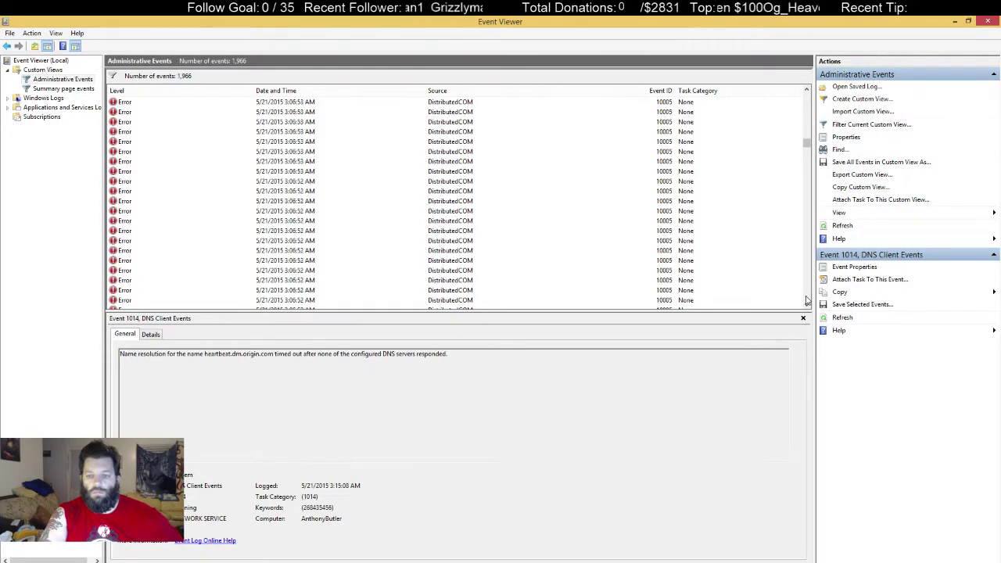
pyautogui.click(807, 302)
pyautogui.click(806, 302)
pyautogui.click(807, 302)
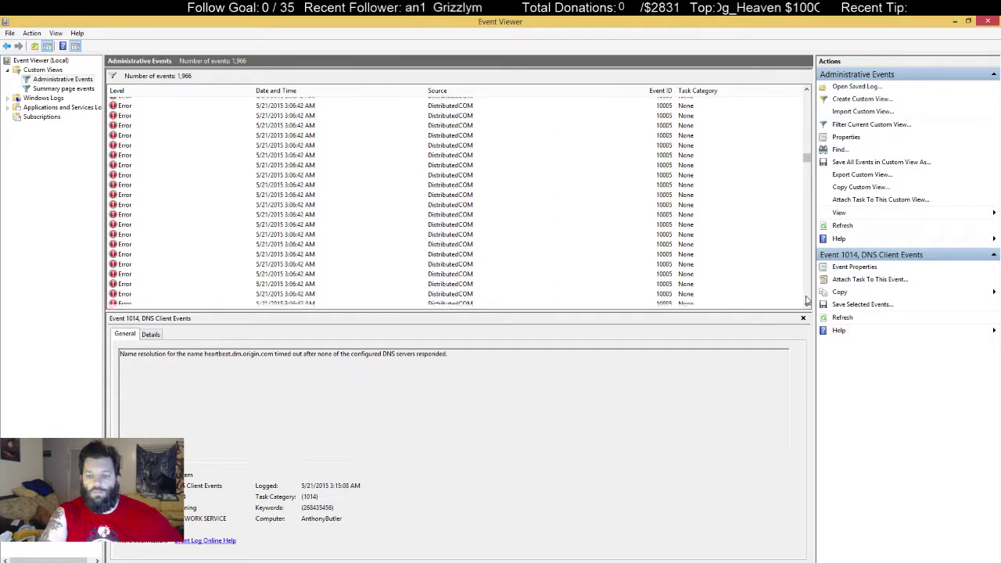
pyautogui.click(806, 302)
pyautogui.click(807, 302)
pyautogui.click(806, 302)
pyautogui.click(807, 302)
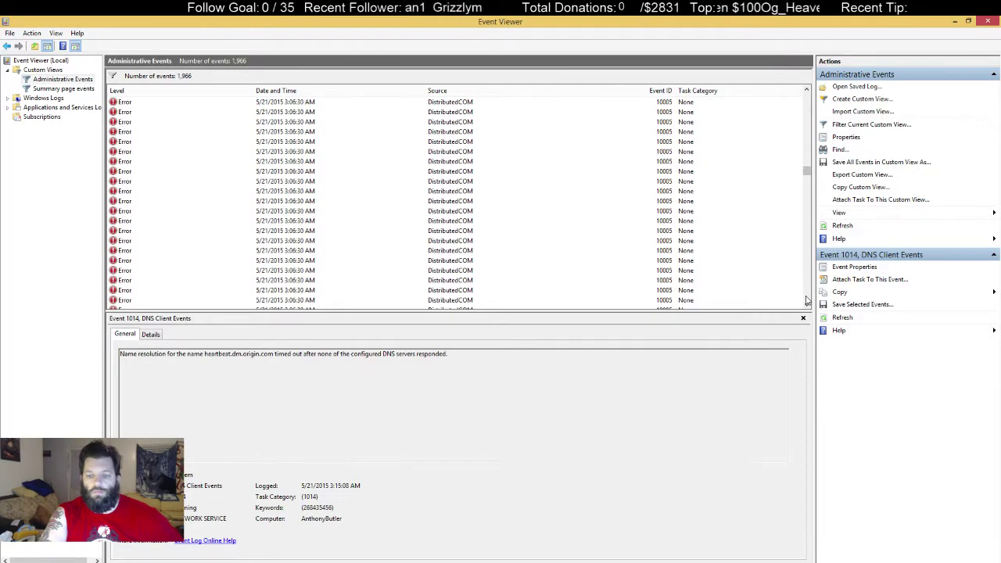
pyautogui.click(806, 302)
pyautogui.click(806, 302)
pyautogui.click(807, 302)
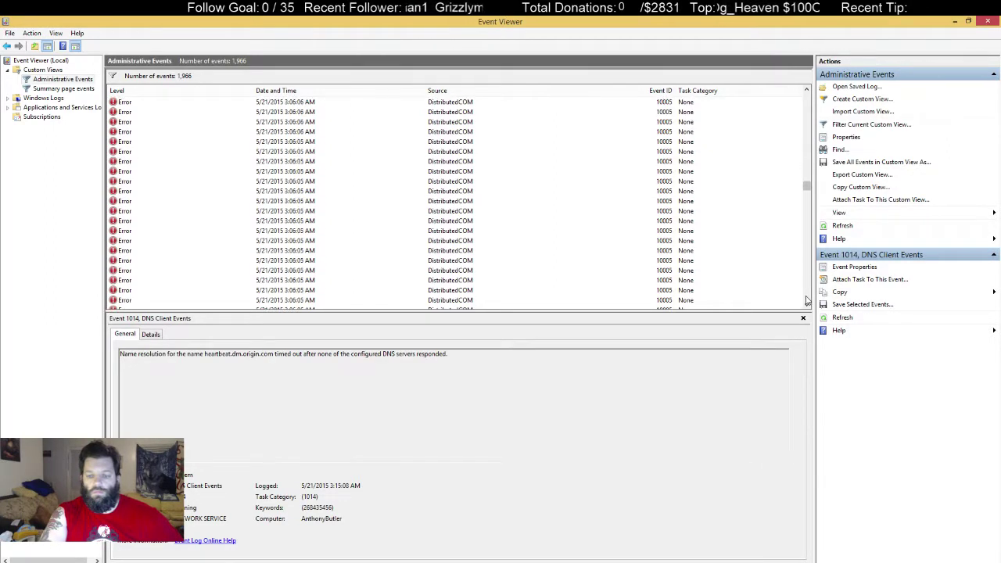
pyautogui.click(806, 302)
pyautogui.click(806, 302)
pyautogui.click(807, 302)
pyautogui.click(806, 302)
pyautogui.click(807, 302)
pyautogui.click(807, 302)
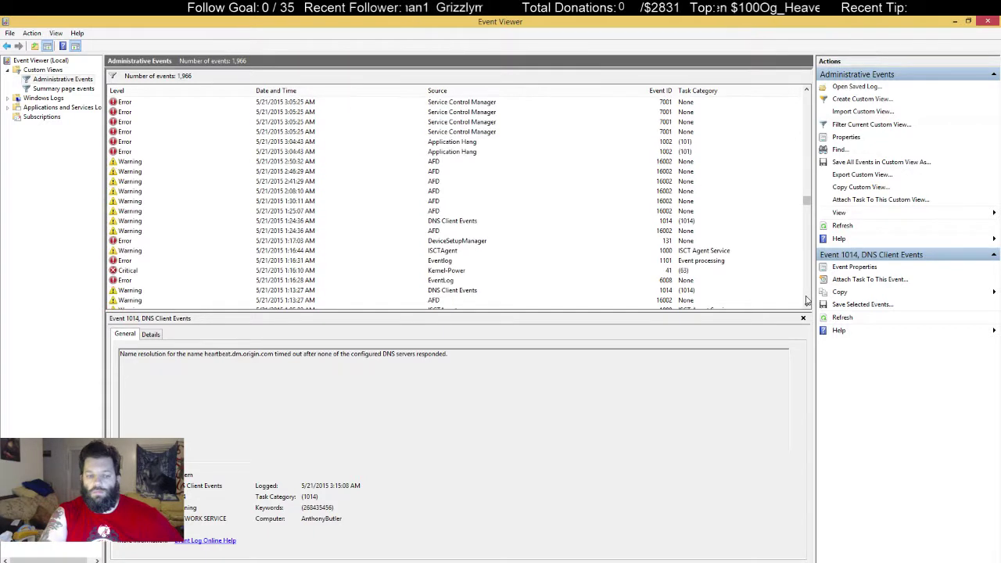
pyautogui.click(810, 109)
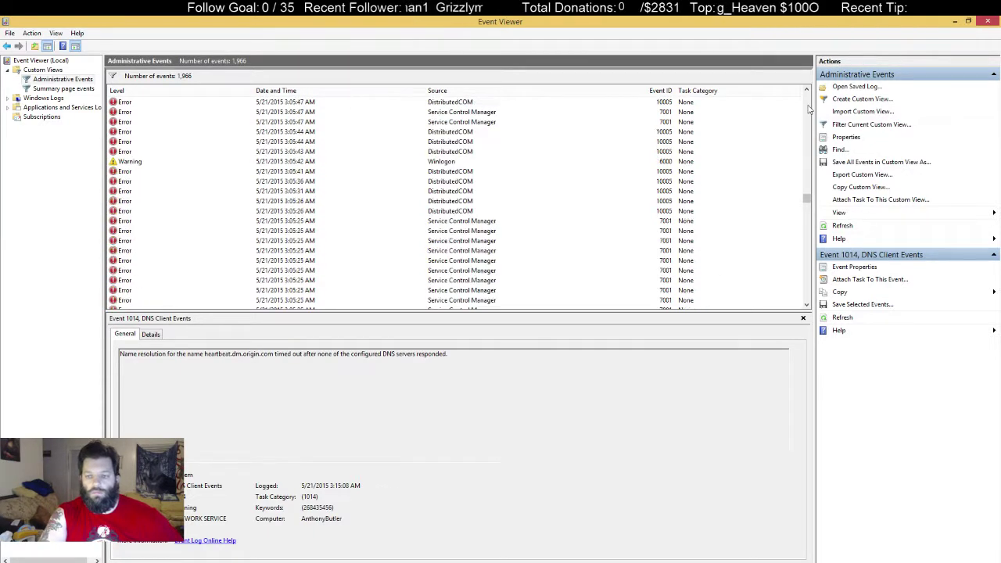
pyautogui.click(810, 110)
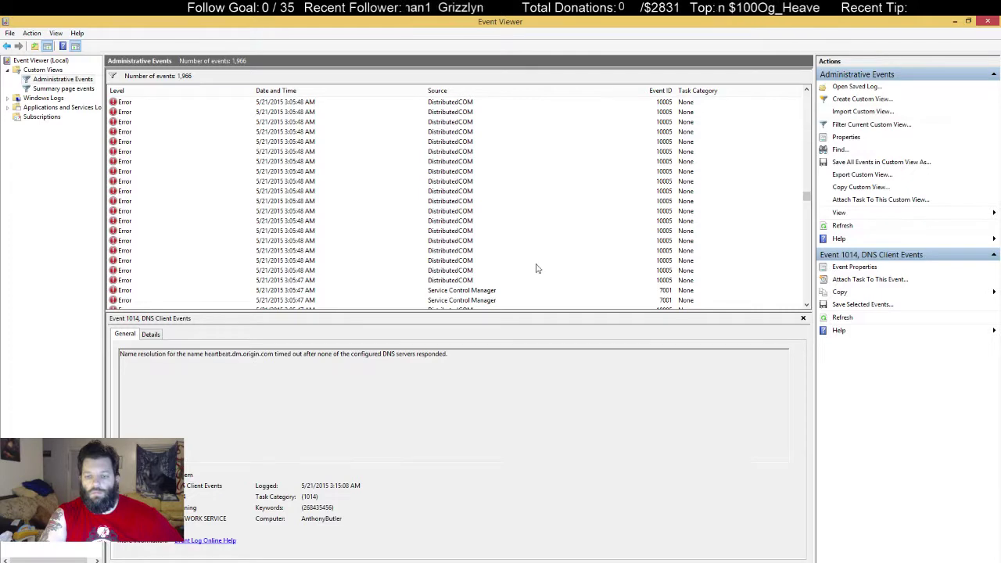
# Step: Compare the two 7001 errors: Network List Service versus DHCP Client dependency failures
pyautogui.click(264, 292)
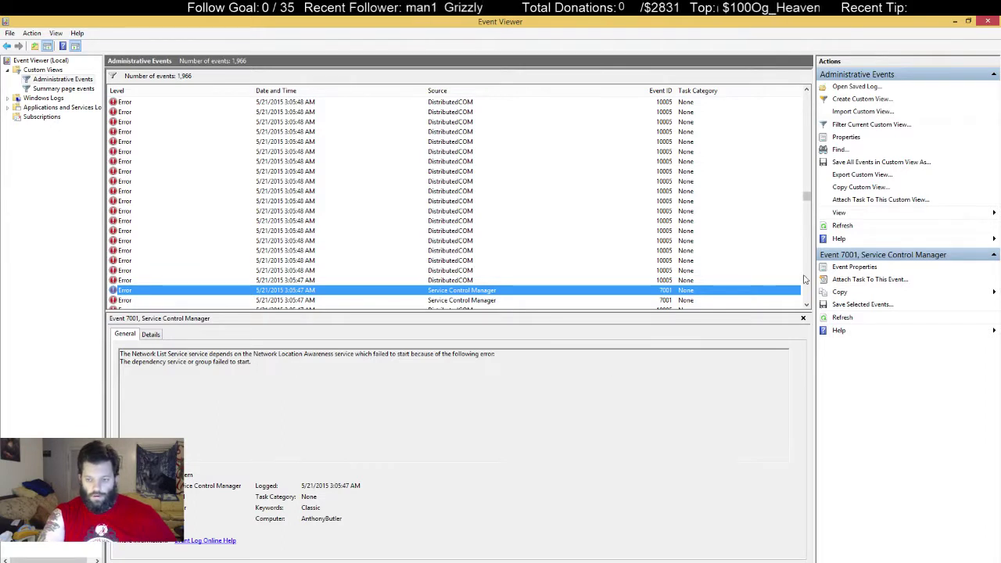
pyautogui.click(666, 301)
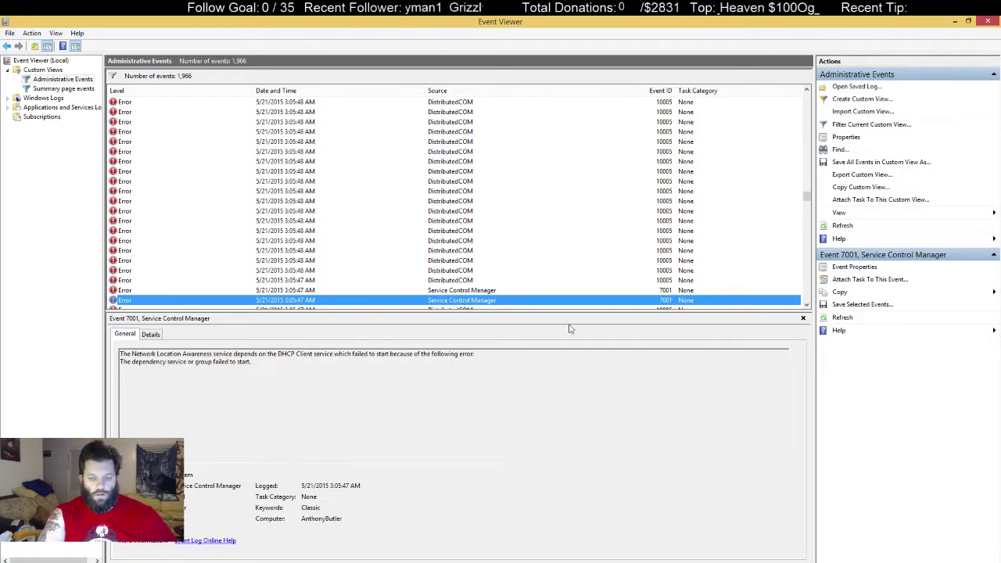
pyautogui.click(671, 293)
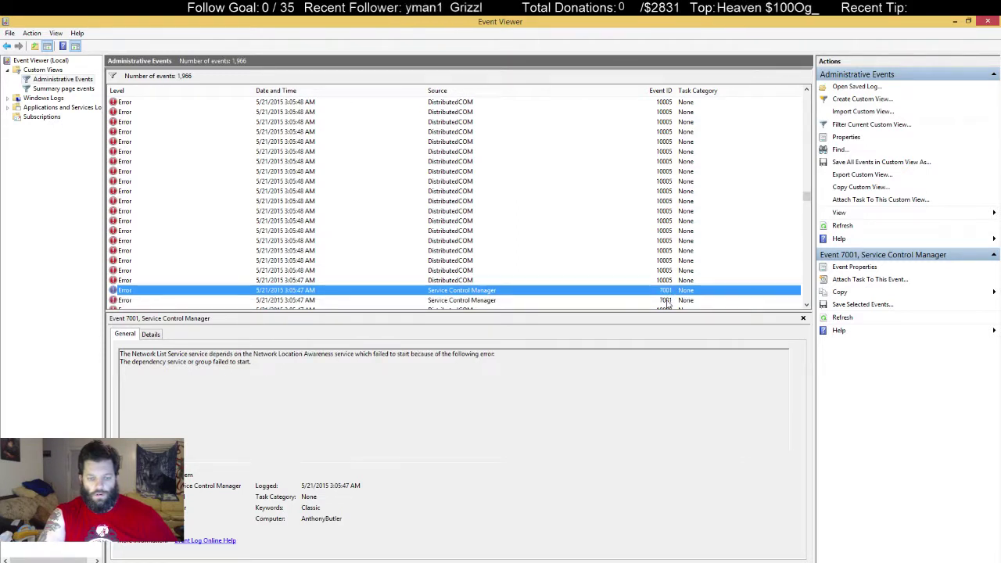
pyautogui.click(669, 300)
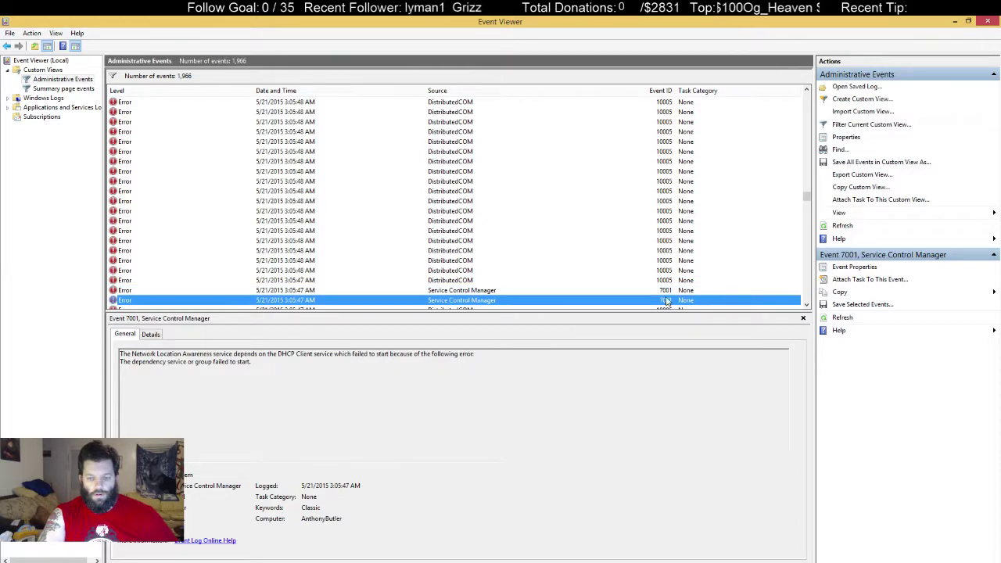
pyautogui.click(667, 292)
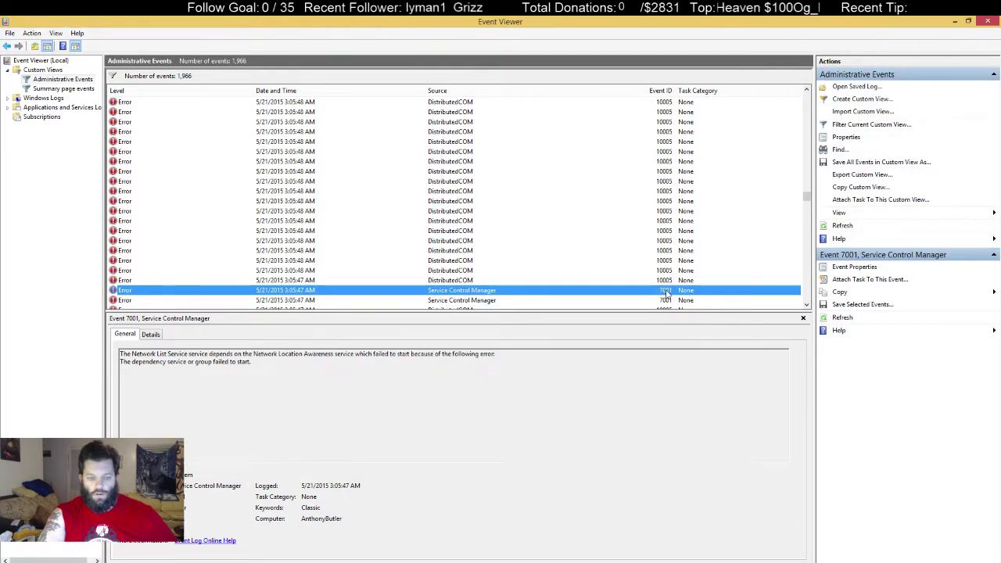
pyautogui.click(665, 302)
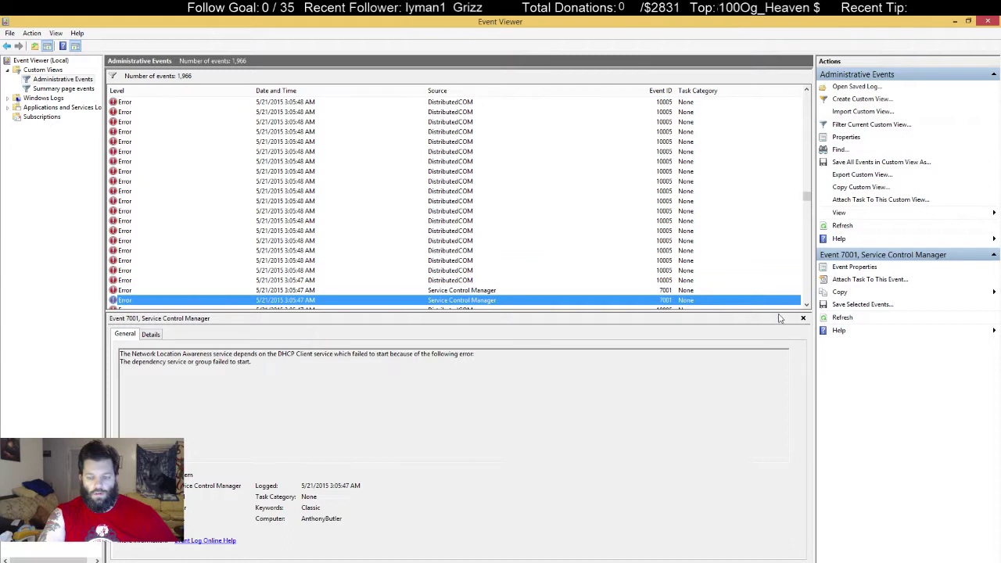
# Step: Scroll further down and view the Winlogon 6000 warning's details
pyautogui.click(807, 306)
pyautogui.click(807, 306)
pyautogui.click(807, 306)
pyautogui.click(806, 306)
pyautogui.click(807, 306)
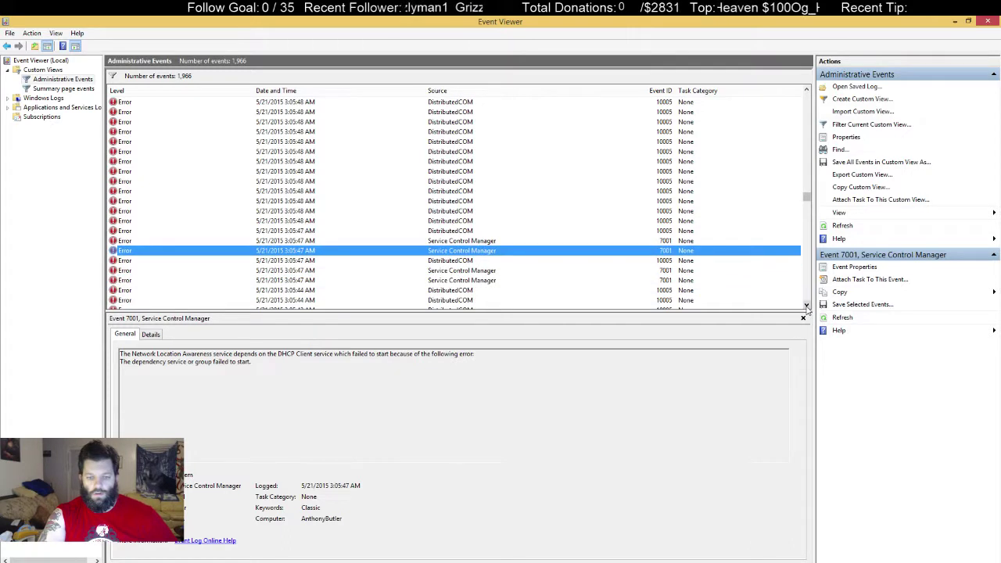
pyautogui.click(807, 306)
pyautogui.click(806, 306)
pyautogui.click(806, 306)
pyautogui.click(807, 306)
pyautogui.click(806, 306)
pyautogui.click(807, 306)
pyautogui.click(806, 306)
pyautogui.click(806, 306)
pyautogui.click(806, 306)
pyautogui.click(806, 306)
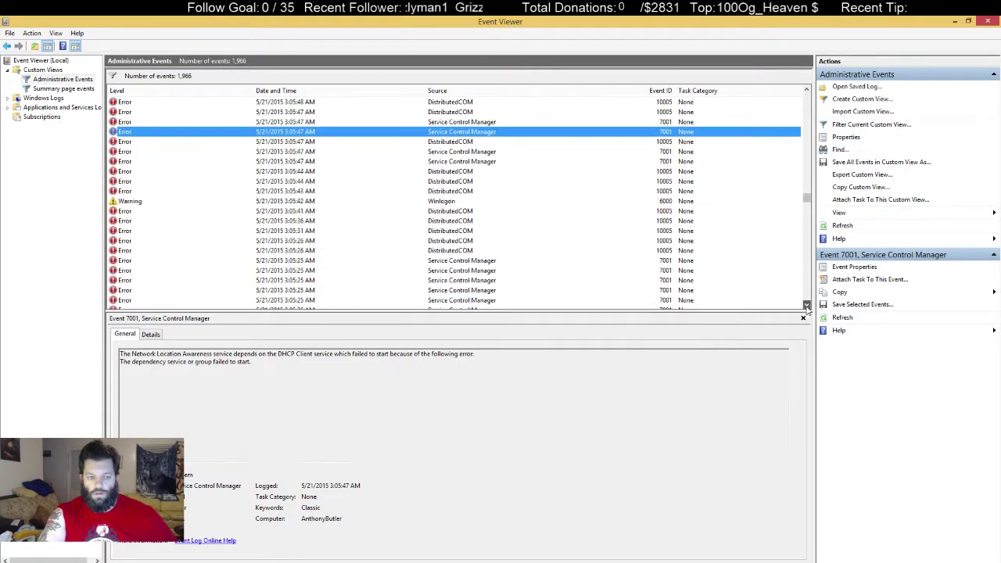
pyautogui.click(806, 306)
pyautogui.click(807, 306)
pyautogui.click(806, 306)
pyautogui.click(807, 306)
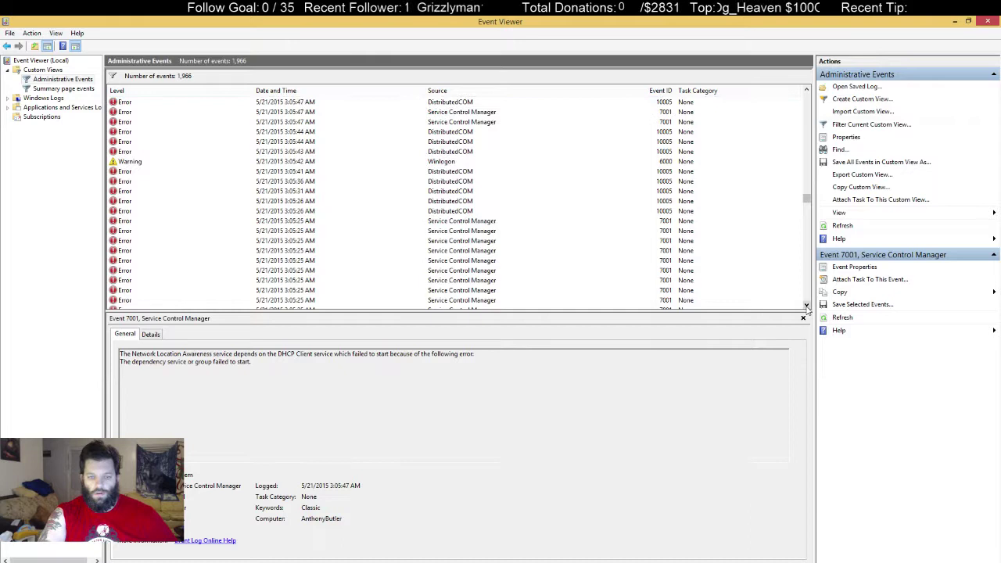
pyautogui.click(438, 162)
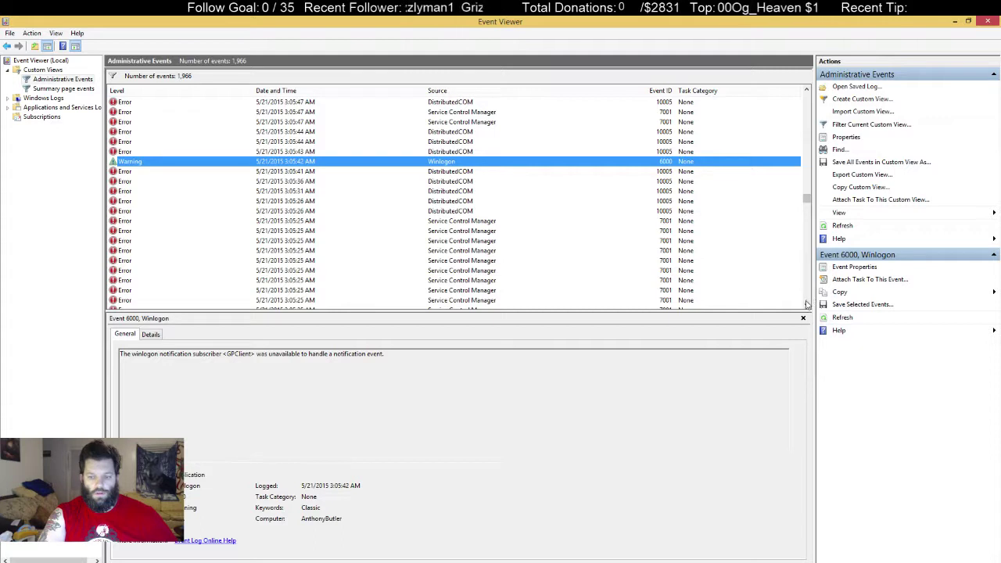
# Step: Scroll down and view the .NET Runtime error's exception details
pyautogui.scroll(-5, 806, 301)
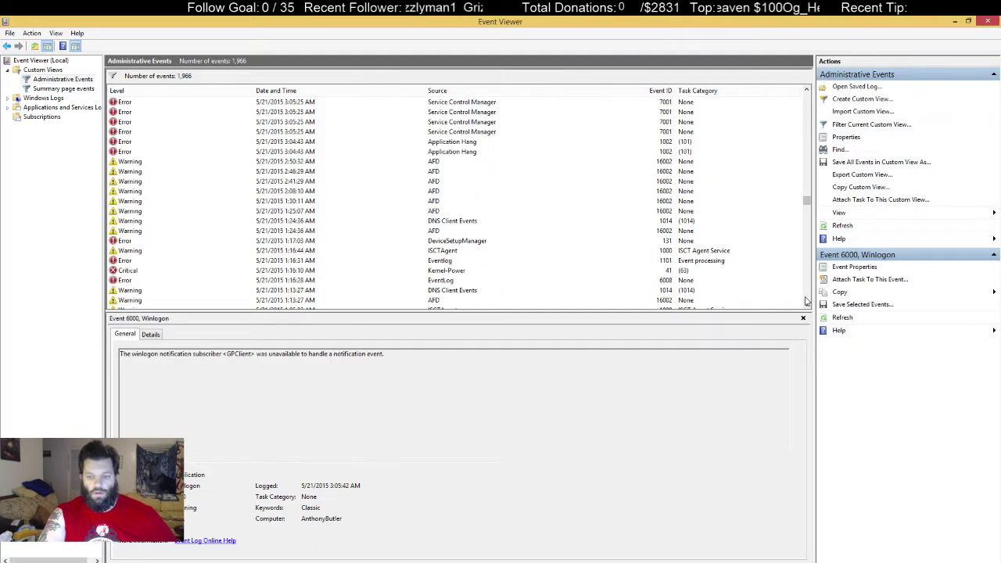
pyautogui.scroll(-10, 807, 301)
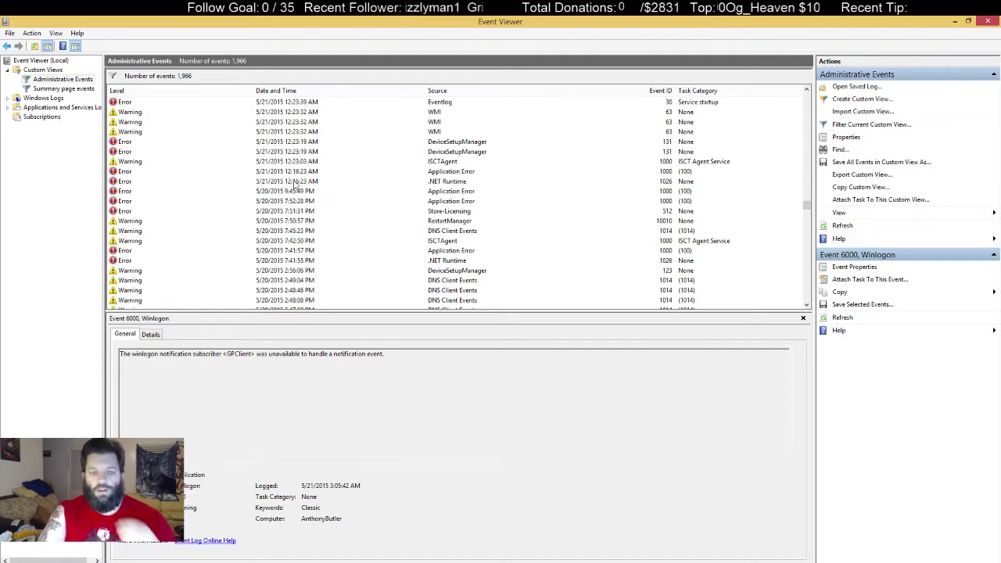
pyautogui.click(295, 181)
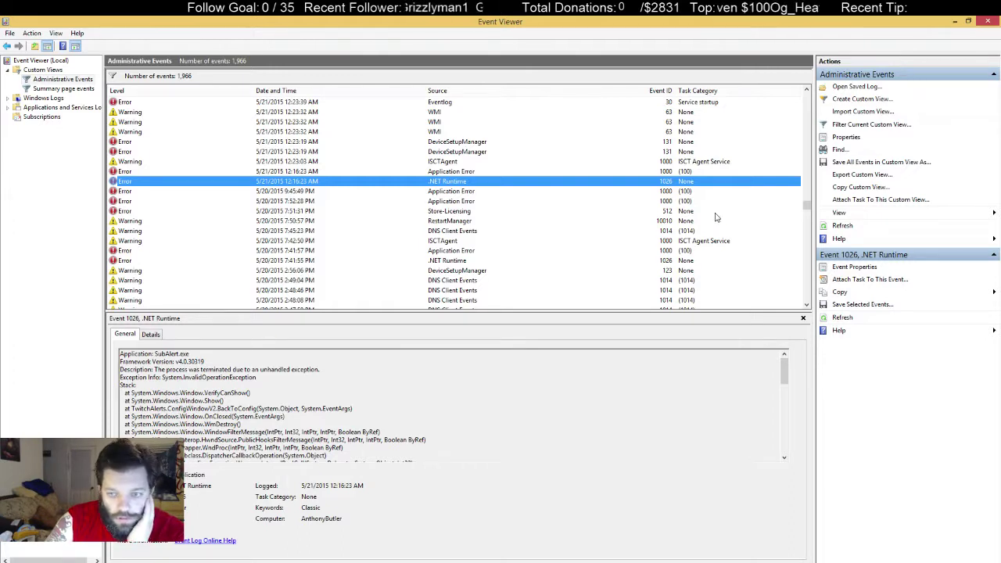
# Step: Check the 11:57:49 PM DNS Client warning and 12:00:42 AM Store-Licensing error, then jump to the list's bottom
pyautogui.scroll(2, 715, 217)
pyautogui.scroll(-10, 715, 218)
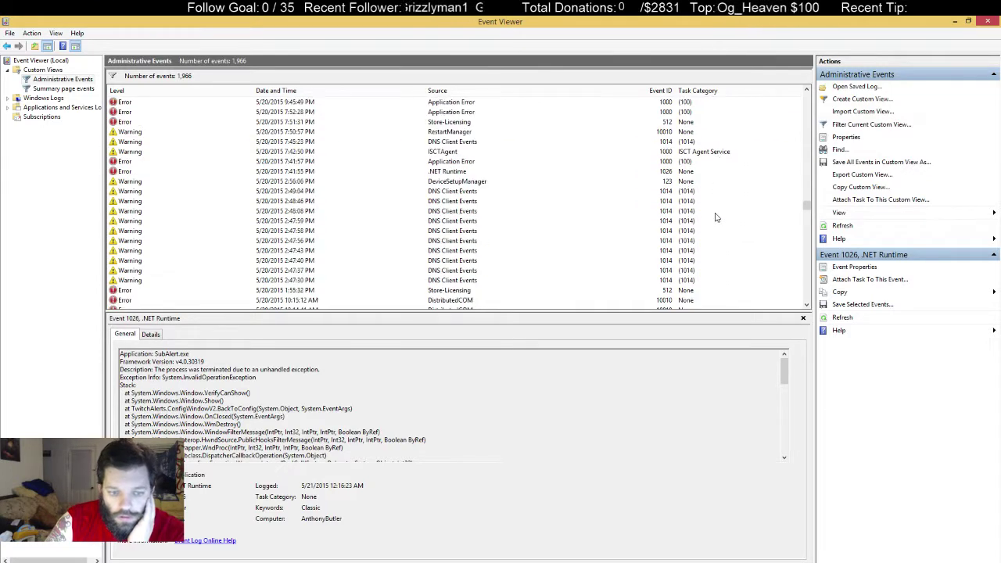
pyautogui.scroll(-10, 715, 218)
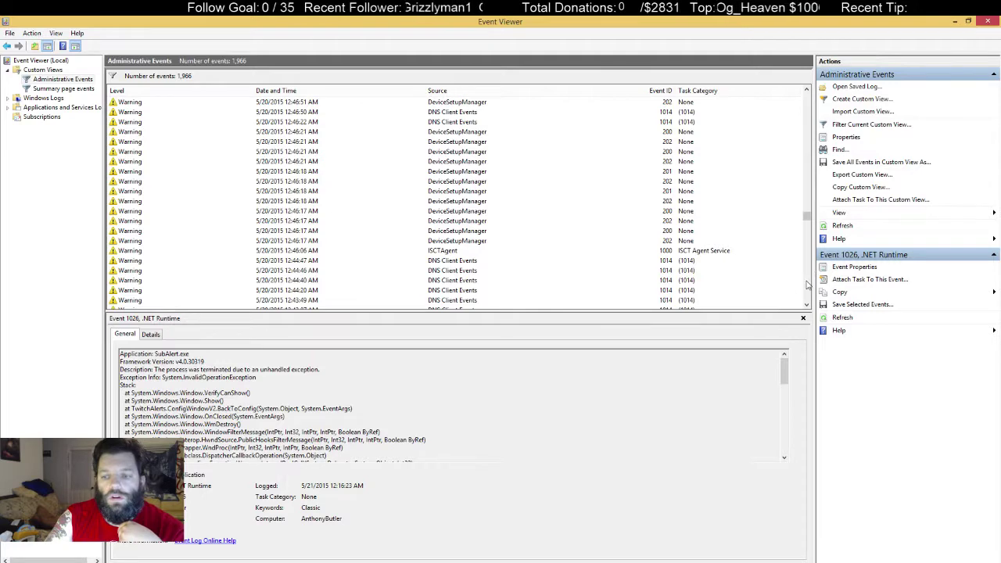
pyautogui.scroll(-8, 808, 285)
pyautogui.scroll(-10, 808, 285)
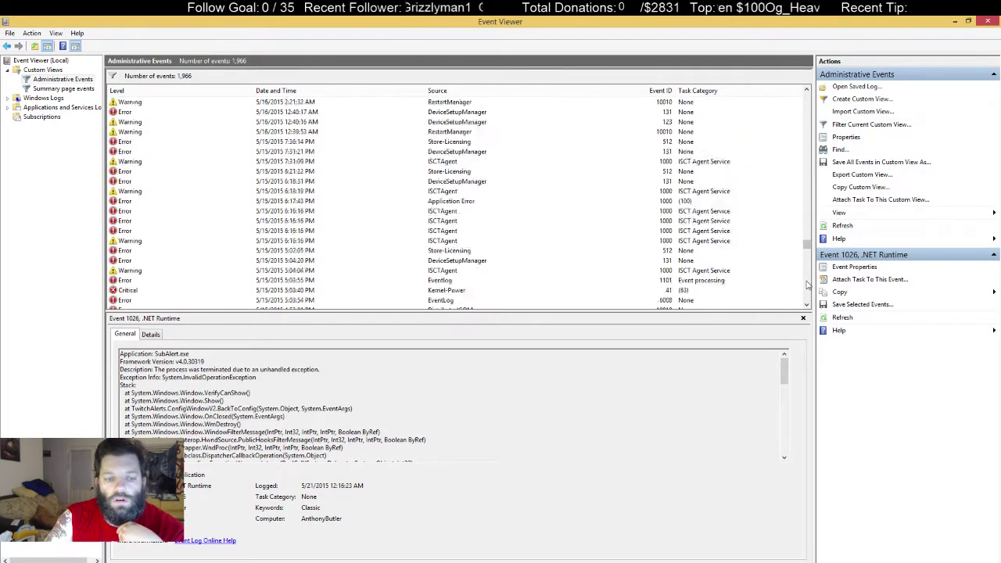
pyautogui.click(808, 227)
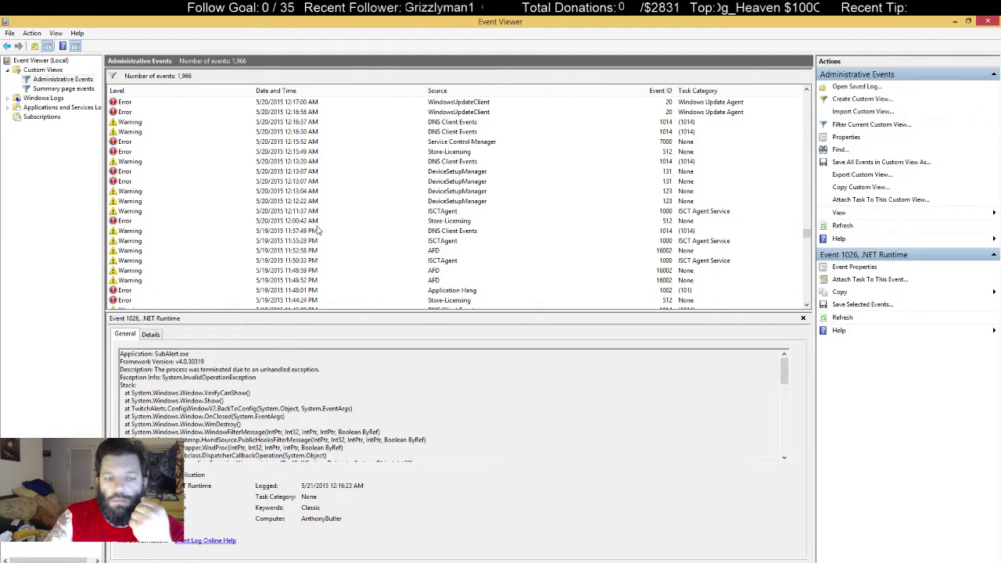
pyautogui.click(317, 231)
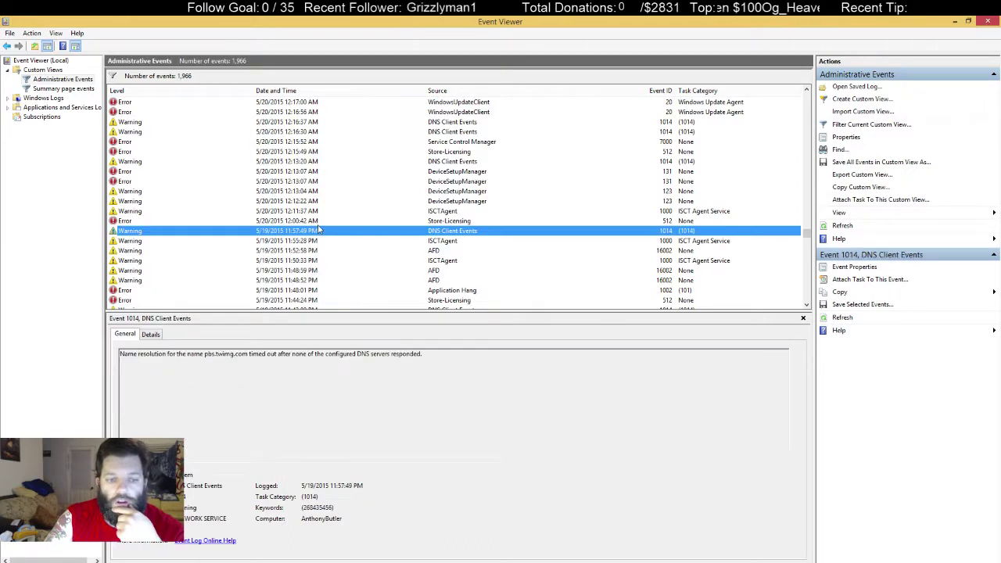
pyautogui.click(317, 222)
pyautogui.moveTo(808, 235); pyautogui.dragTo(808, 306)
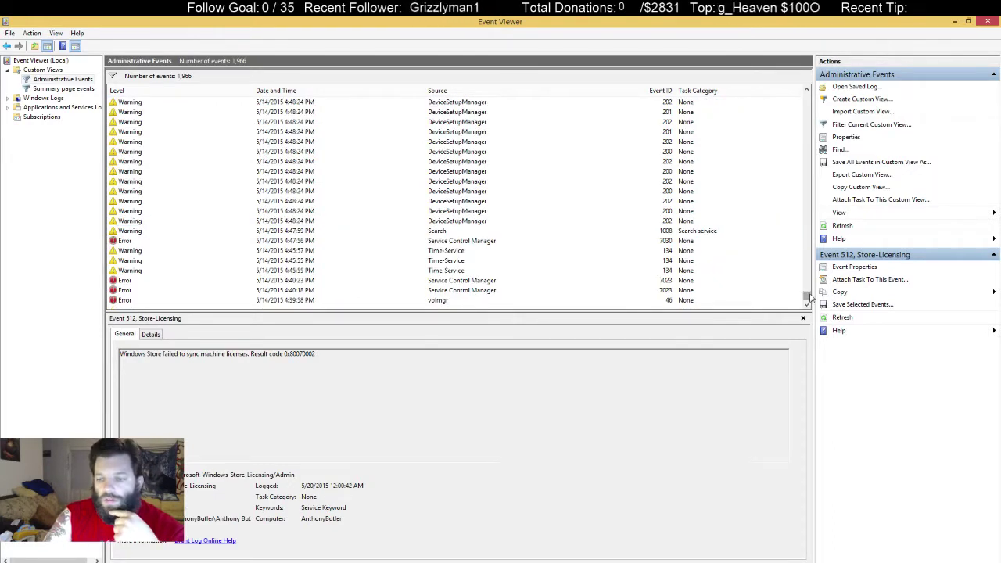
# Step: Read the volmgr crash dump error and the 4:40 PM Service Control Manager errors
pyautogui.click(463, 303)
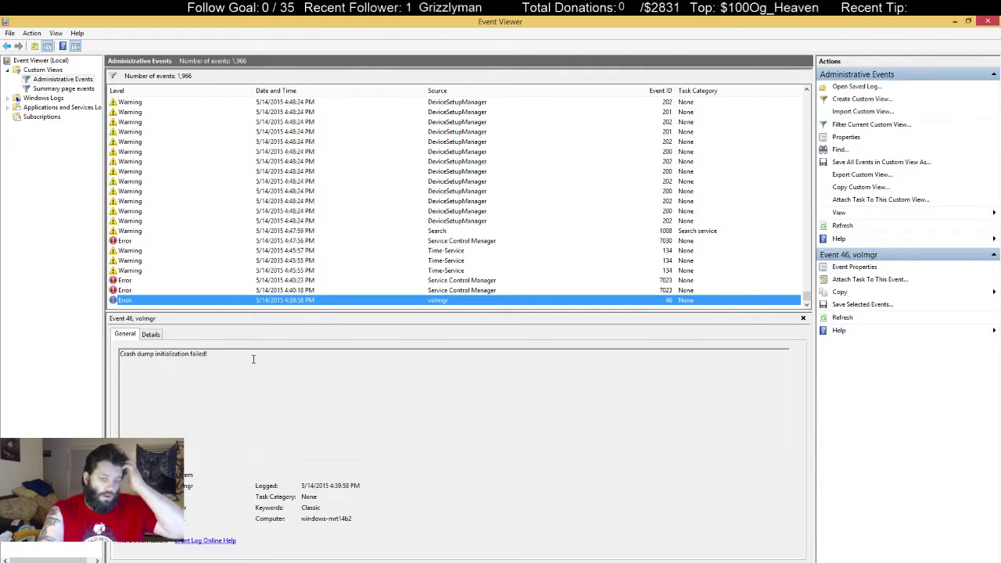
pyautogui.click(461, 293)
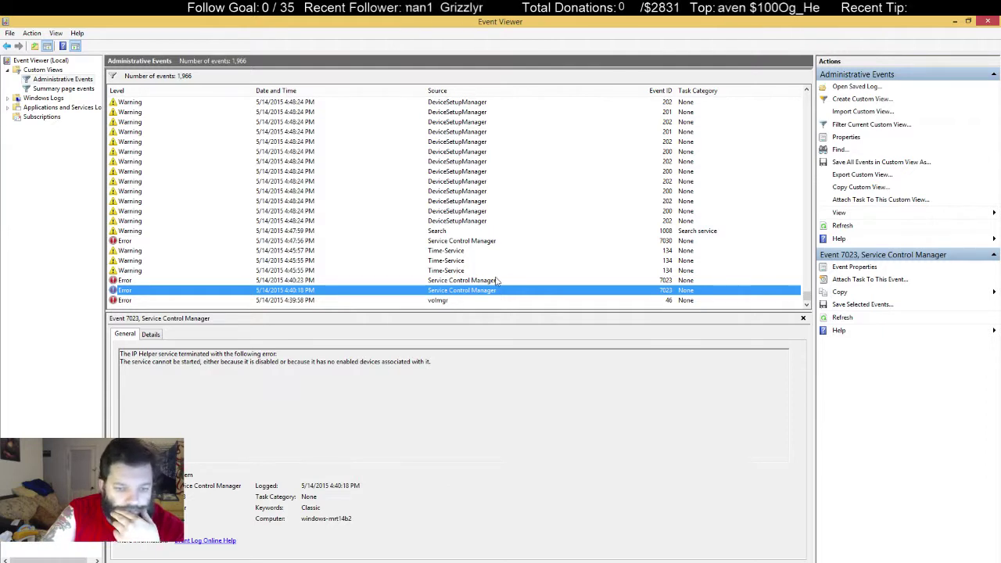
pyautogui.press('Up')
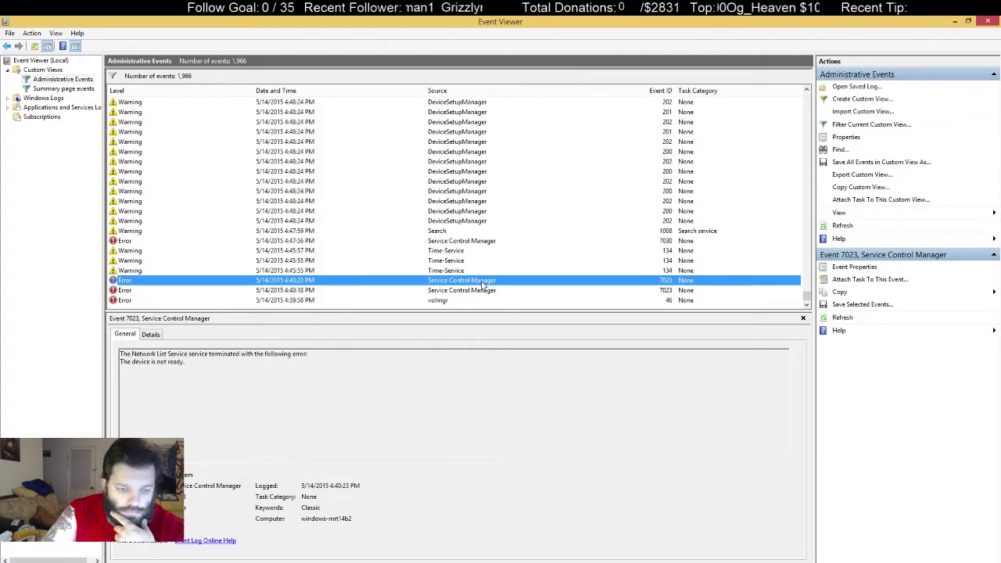
# Step: Compare the IP Helper and Network List Service 7023 errors, then open Time-Service warning 134
pyautogui.click(469, 293)
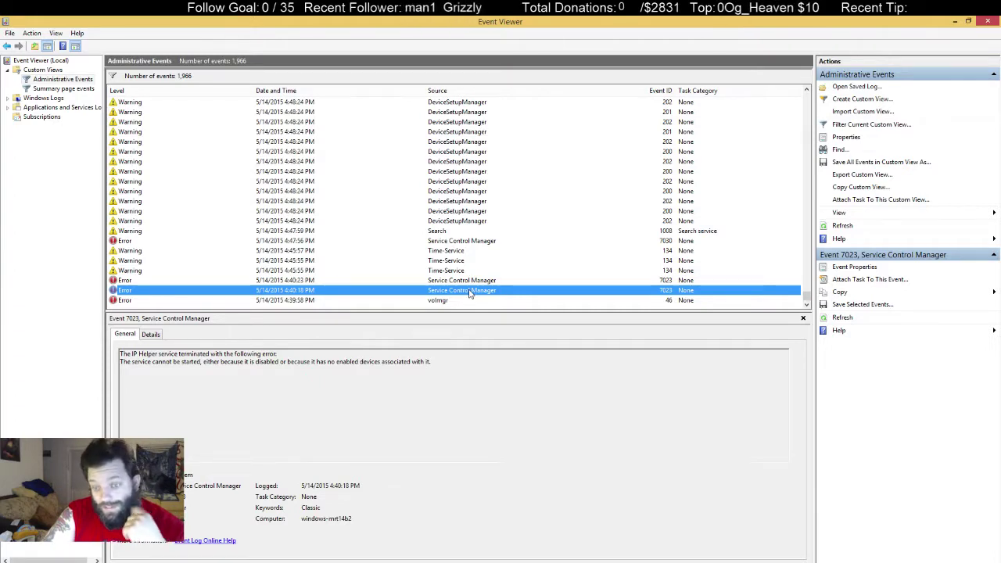
pyautogui.keyDown('ctrl'); pyautogui.click(468, 286); pyautogui.keyUp('ctrl')
pyautogui.click(467, 284)
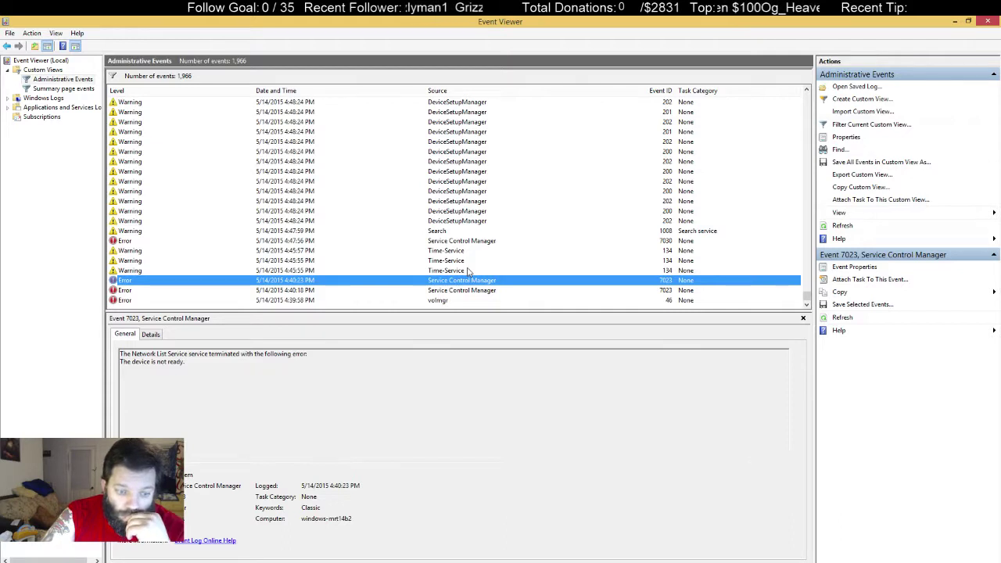
pyautogui.click(468, 270)
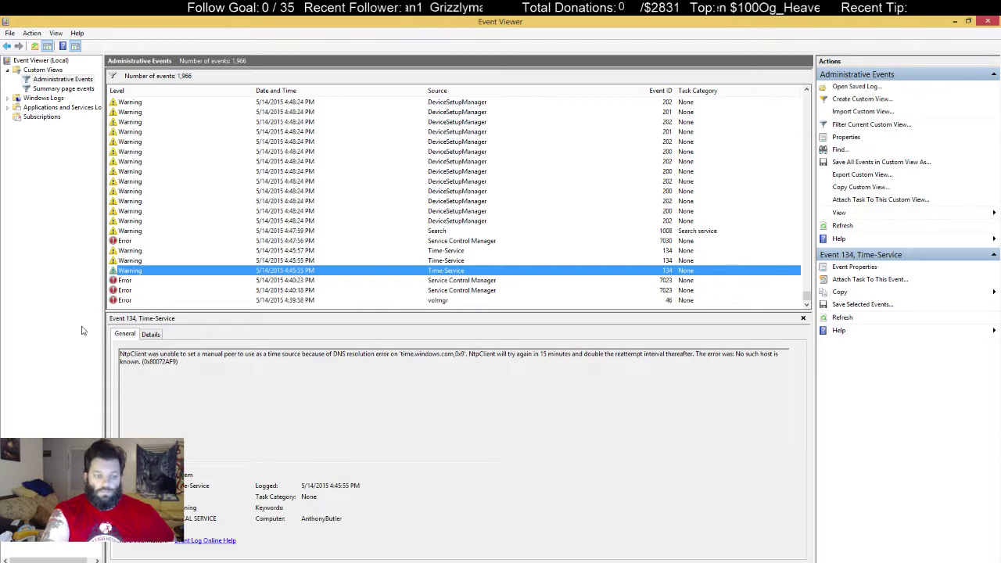
# Step: Show the Time-Service 134 EventData fields: 'No such host is known', RetryMinutes 15, time.windows.com
pyautogui.click(149, 337)
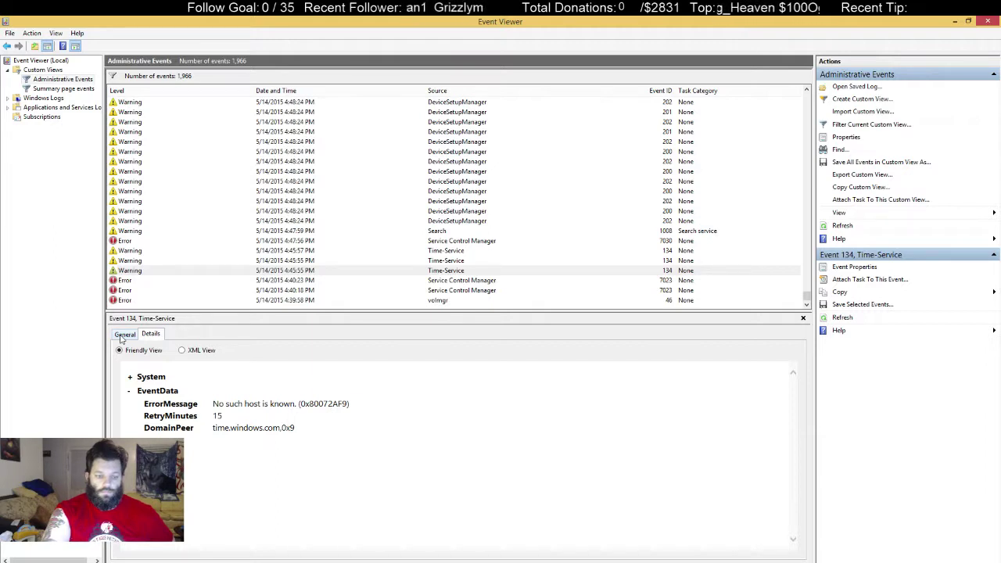
pyautogui.click(124, 334)
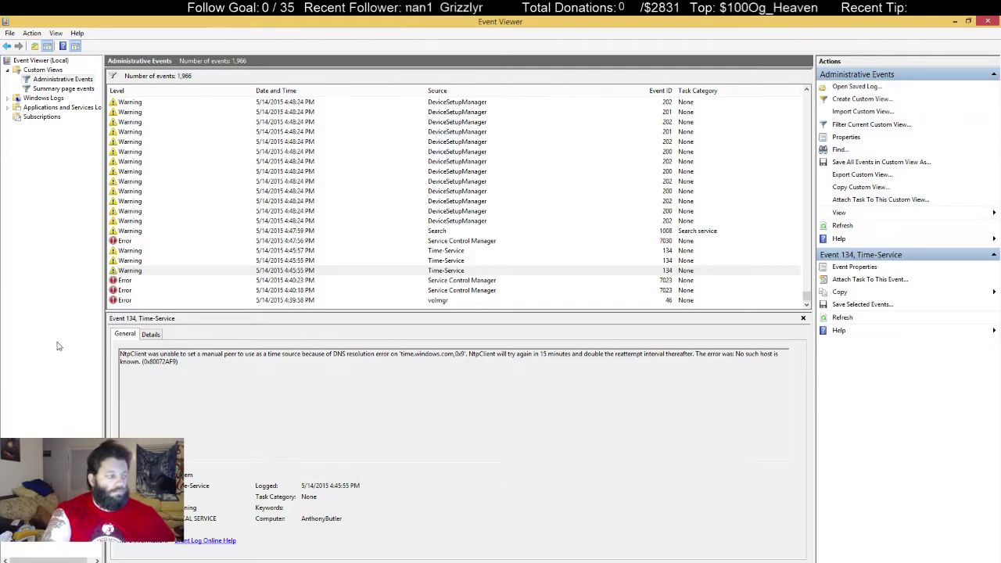
pyautogui.click(58, 346)
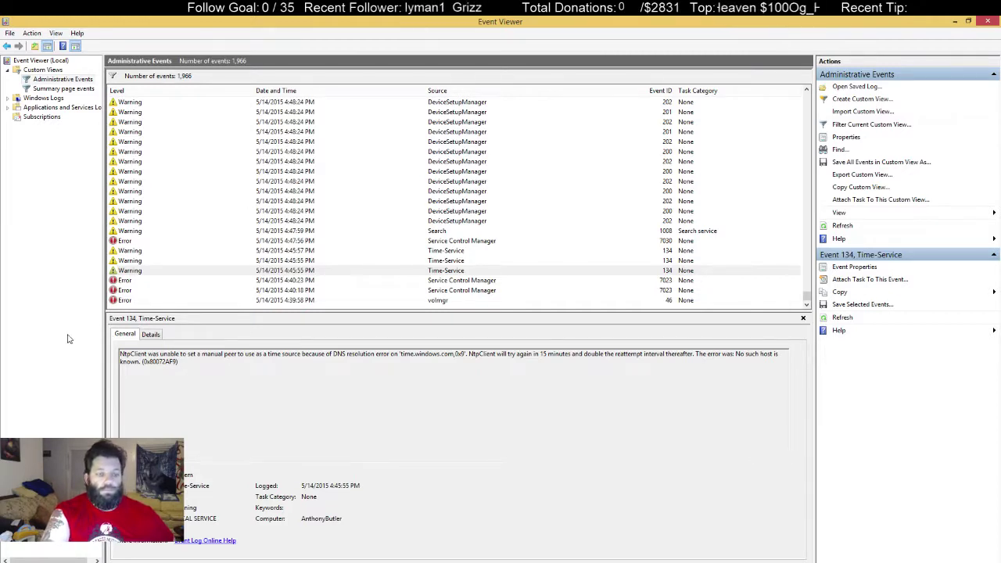
pyautogui.click(67, 339)
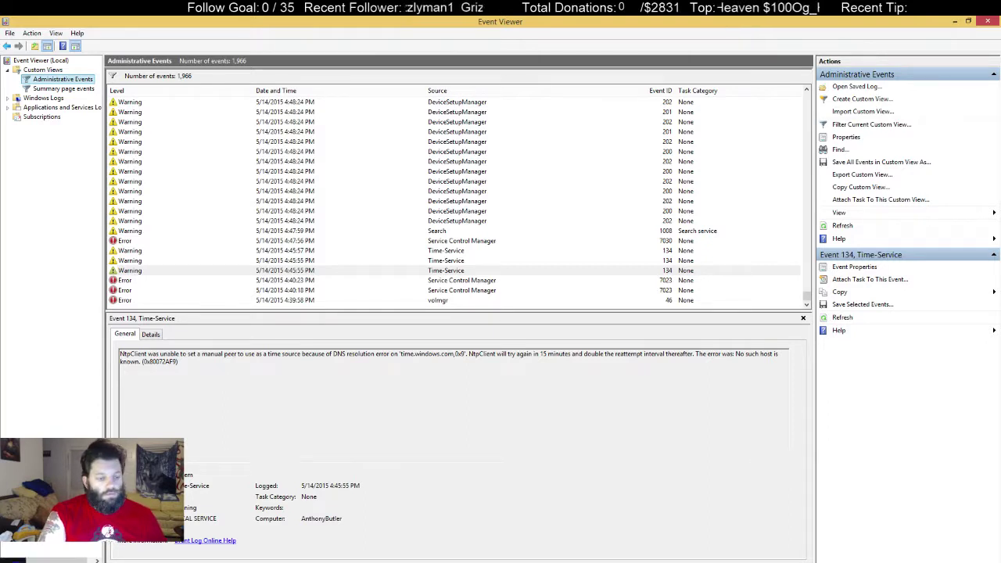
# Step: Launch Command Prompt (Admin) from the Win+X menu and approve the elevation prompt
pyautogui.press('super+x')
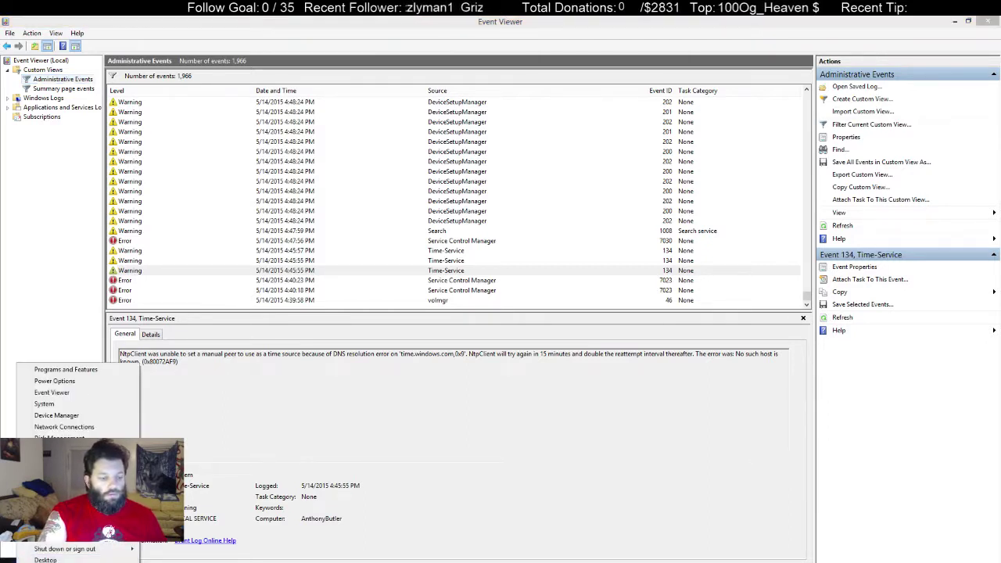
pyautogui.press('a')
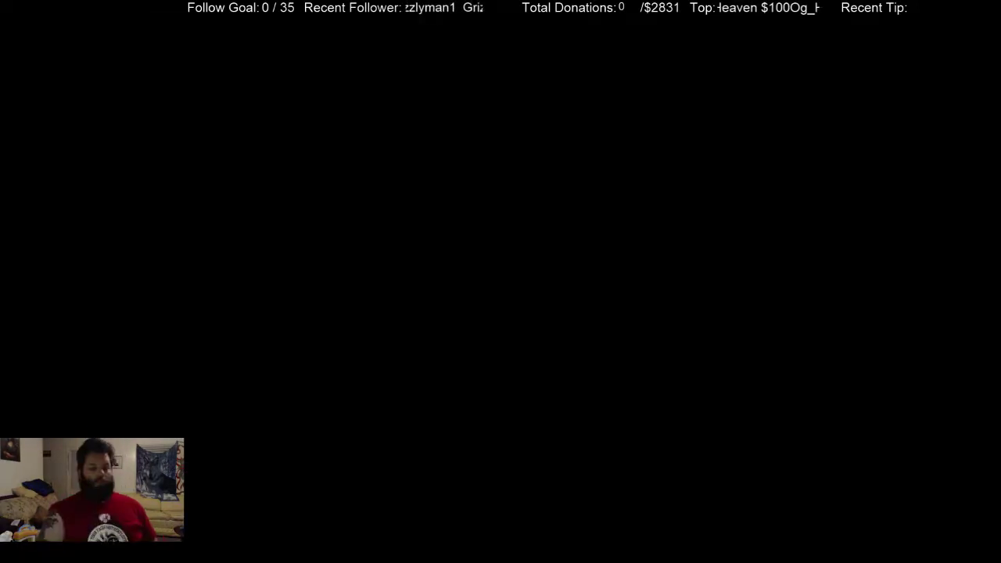
pyautogui.hotkey('alt', 'y')
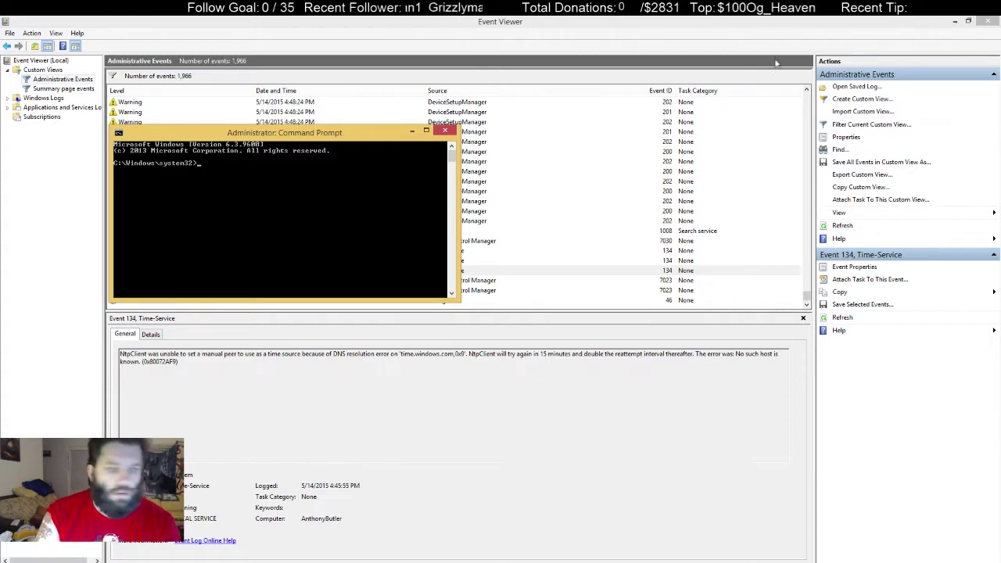
# Step: Close Event Viewer and Chrome, then open a This PC File Explorer window
pyautogui.click(990, 21)
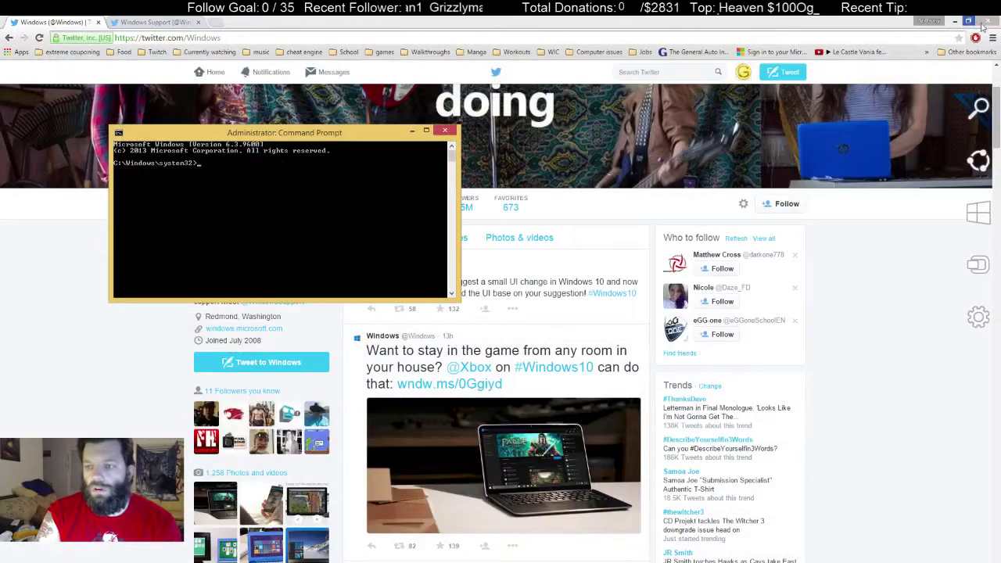
pyautogui.click(990, 21)
pyautogui.click(990, 21)
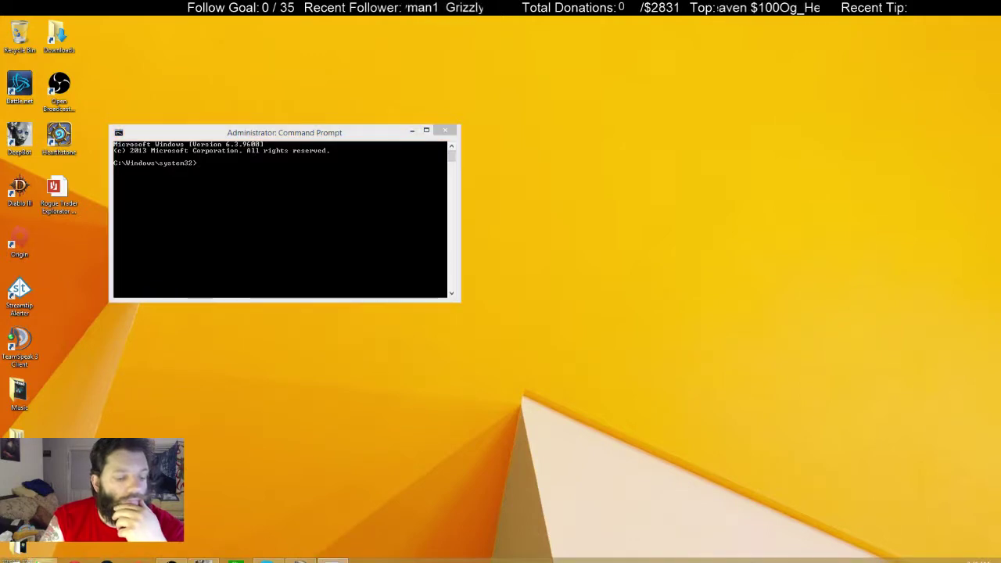
pyautogui.press('super+e')
# Step: Open Local Disk (C:) to browse its folders, then return to This PC
pyautogui.rightClick(325, 216)
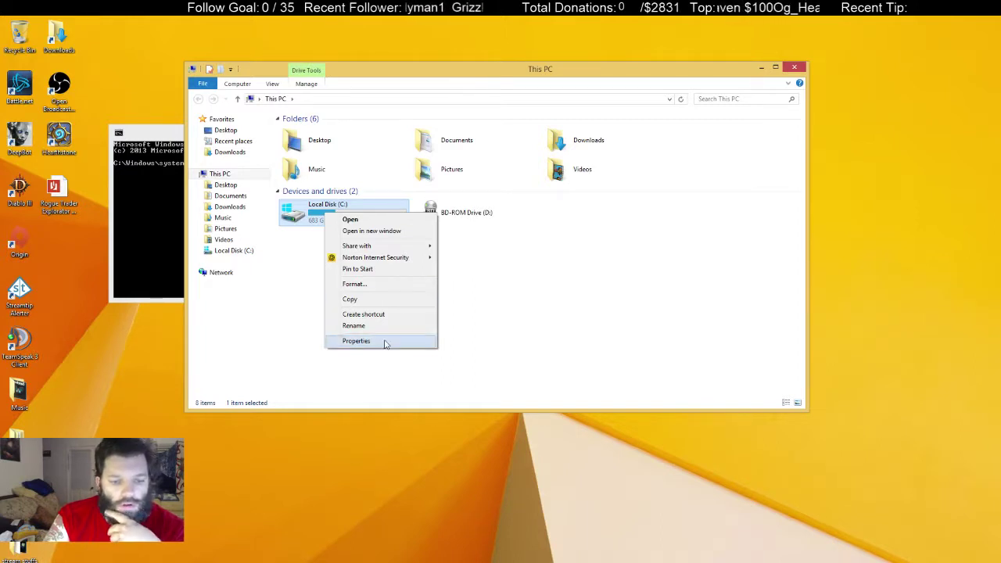
pyautogui.click(300, 211)
pyautogui.doubleClick(301, 211)
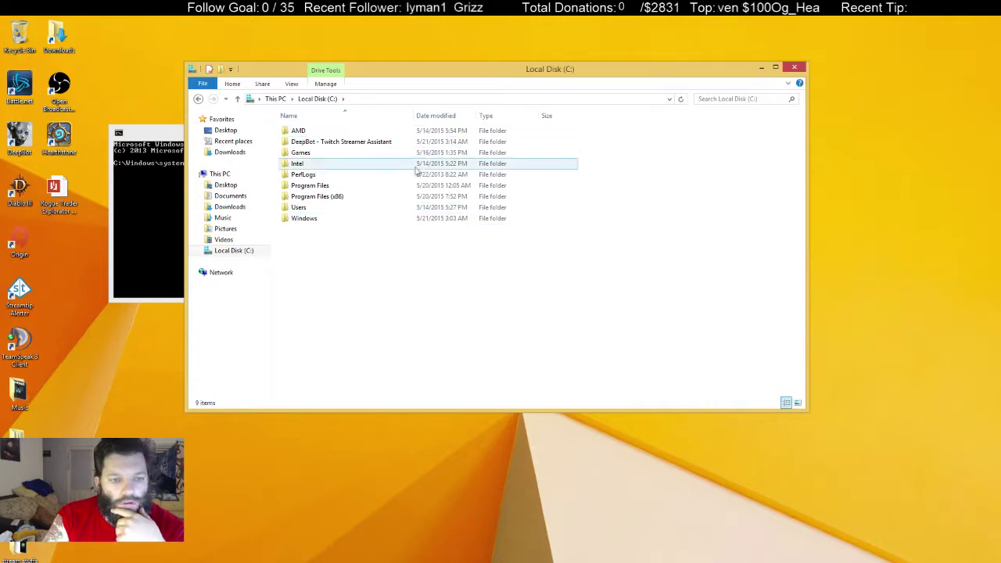
pyautogui.click(200, 100)
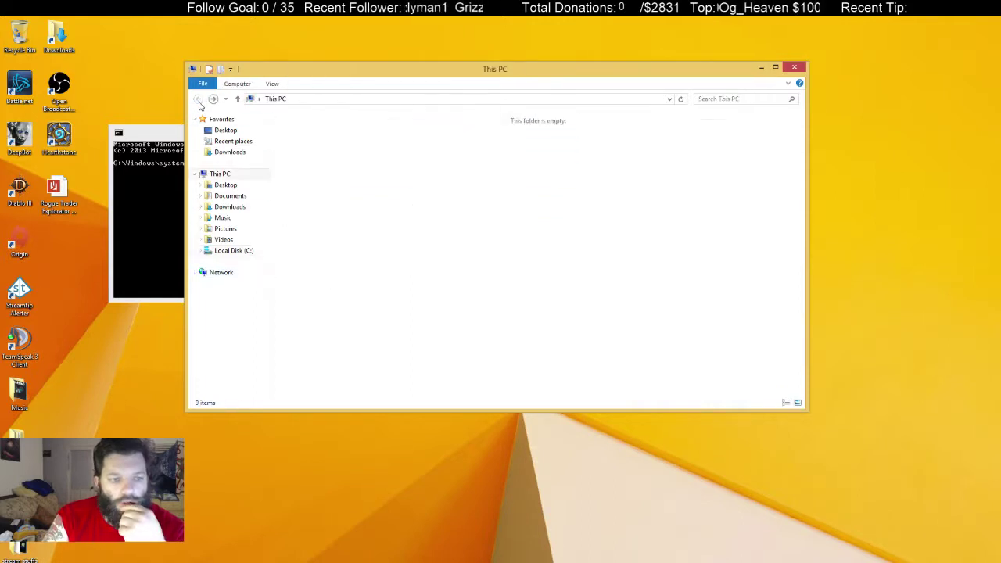
# Step: Reopen Local Disk (C:) and bring up the This PC context menu in the navigation pane
pyautogui.rightClick(227, 176)
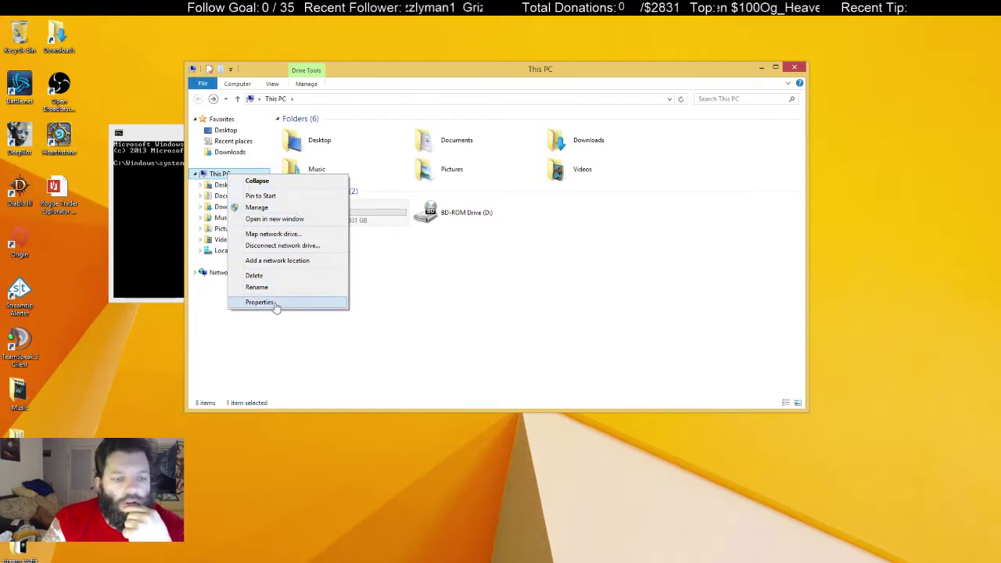
pyautogui.press('Escape')
pyautogui.doubleClick(314, 197)
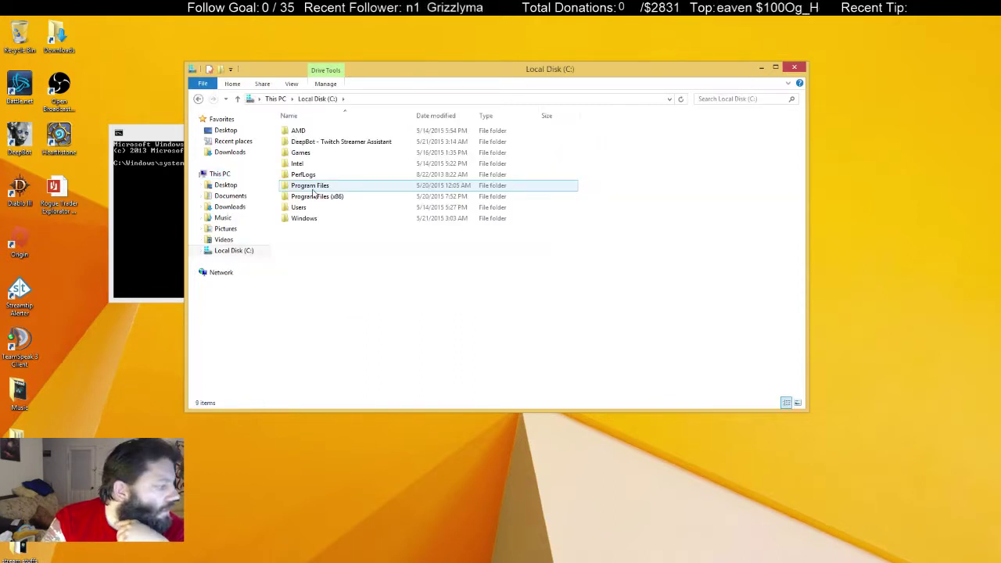
pyautogui.rightClick(226, 175)
pyautogui.rightClick(213, 251)
pyautogui.rightClick(212, 252)
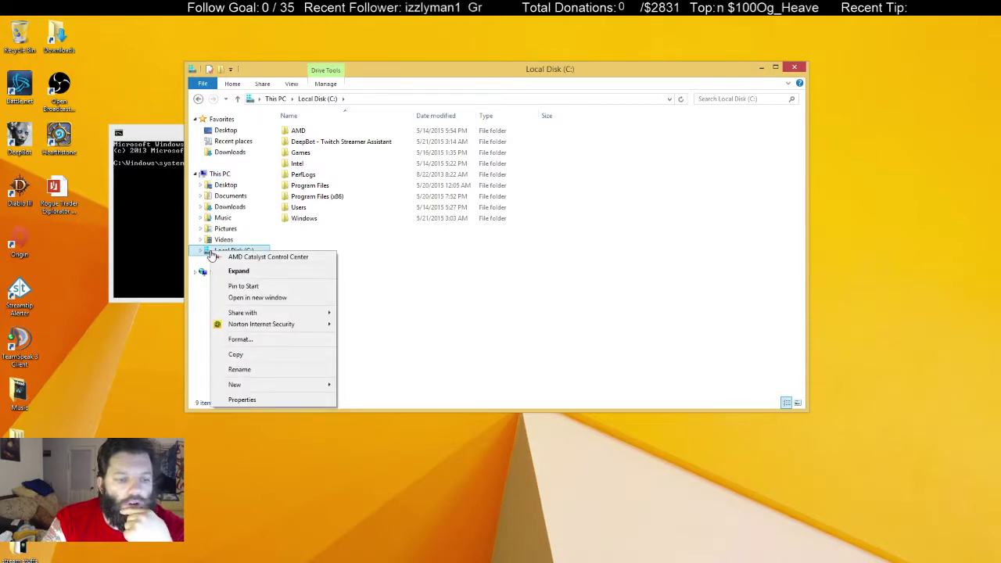
pyautogui.rightClick(221, 175)
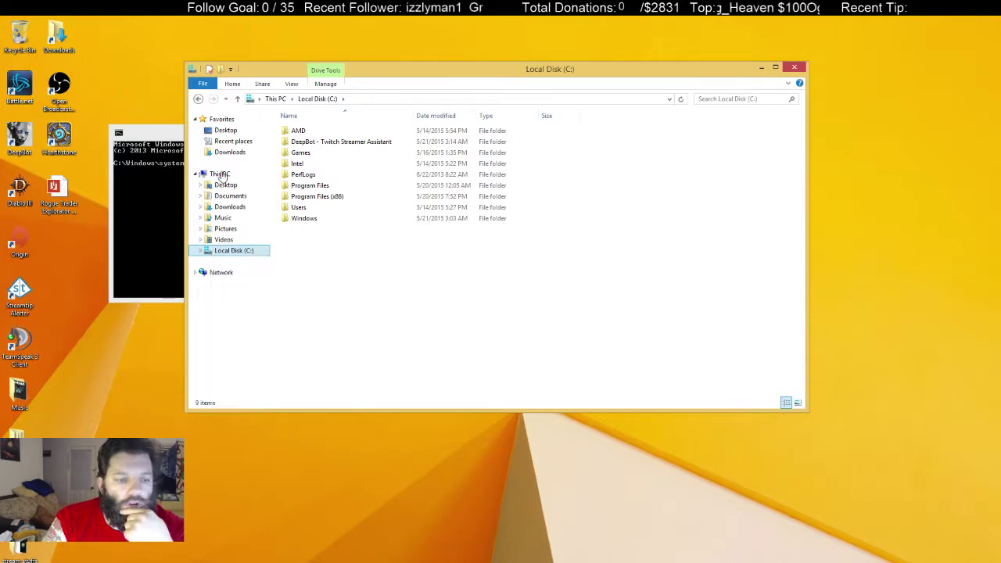
pyautogui.rightClick(222, 176)
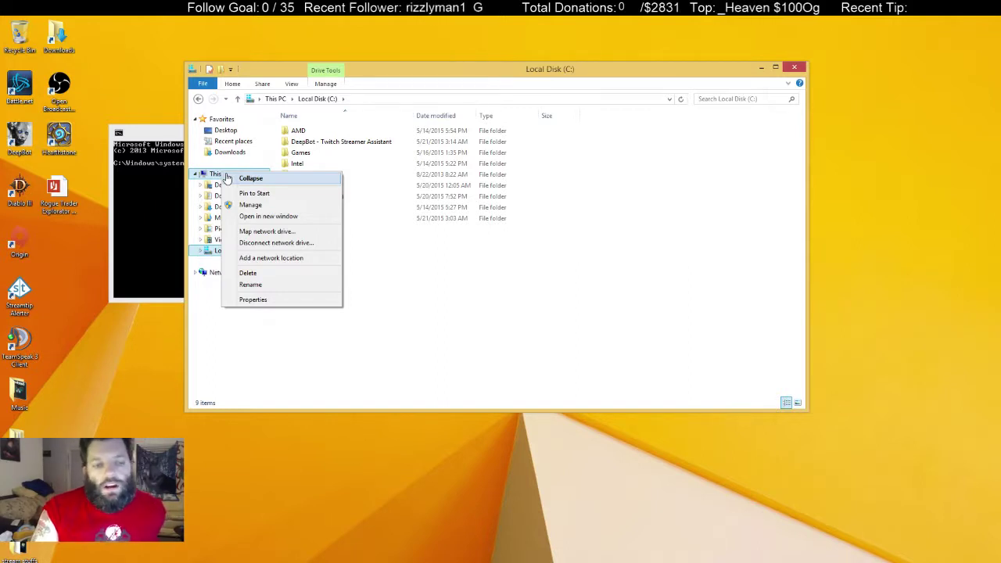
# Step: Open System properties (Windows 8.1, i7-4790K, 32.0 GB RAM), move it right, then switch to Skype received files
pyautogui.click(250, 301)
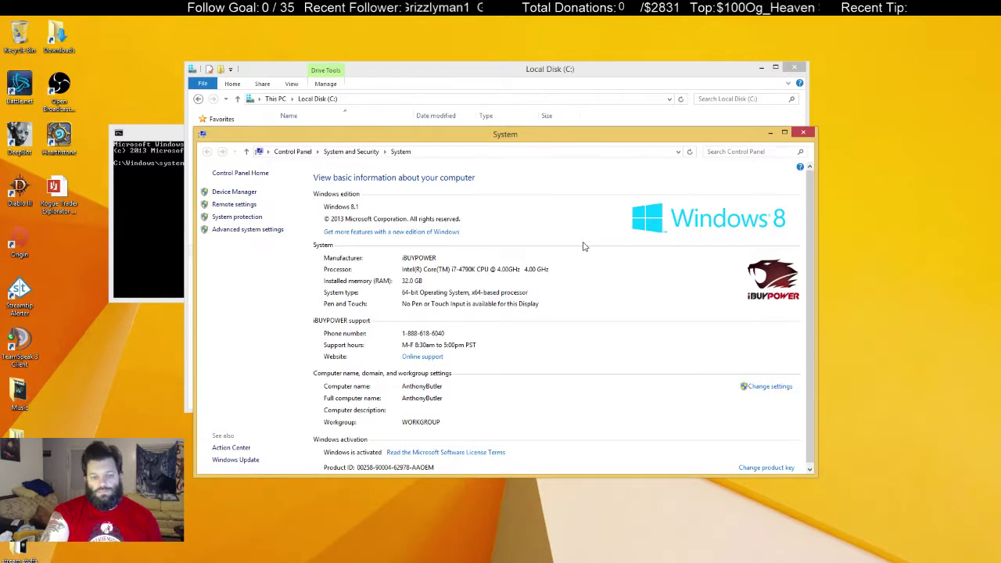
pyautogui.scroll(-1, 583, 246)
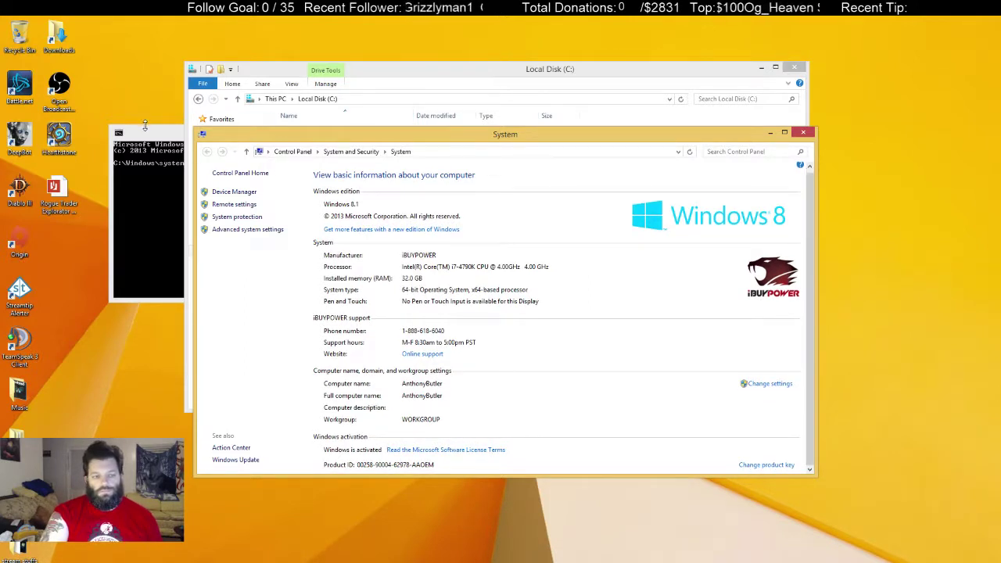
pyautogui.moveTo(519, 139); pyautogui.dragTo(697, 128)
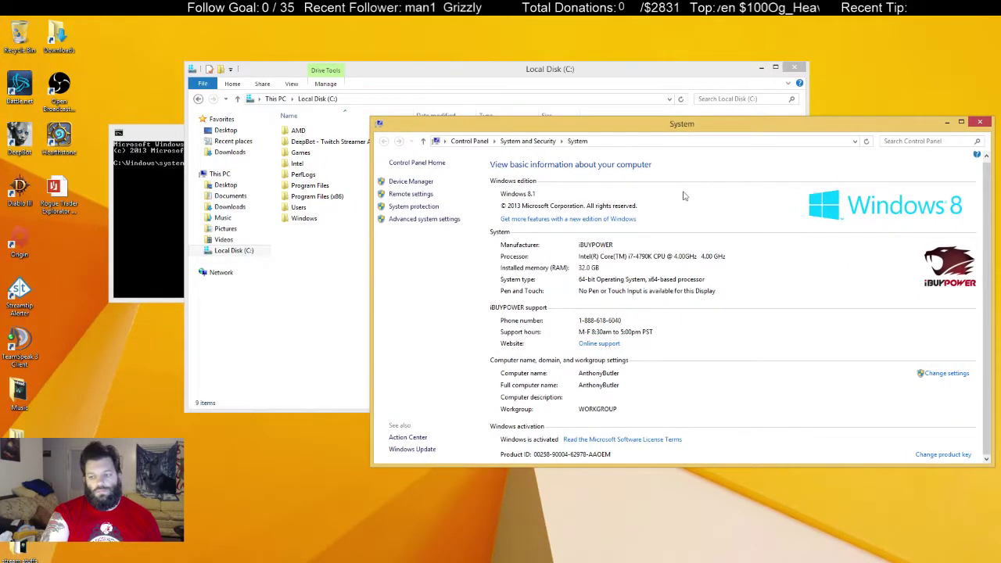
pyautogui.click(538, 76)
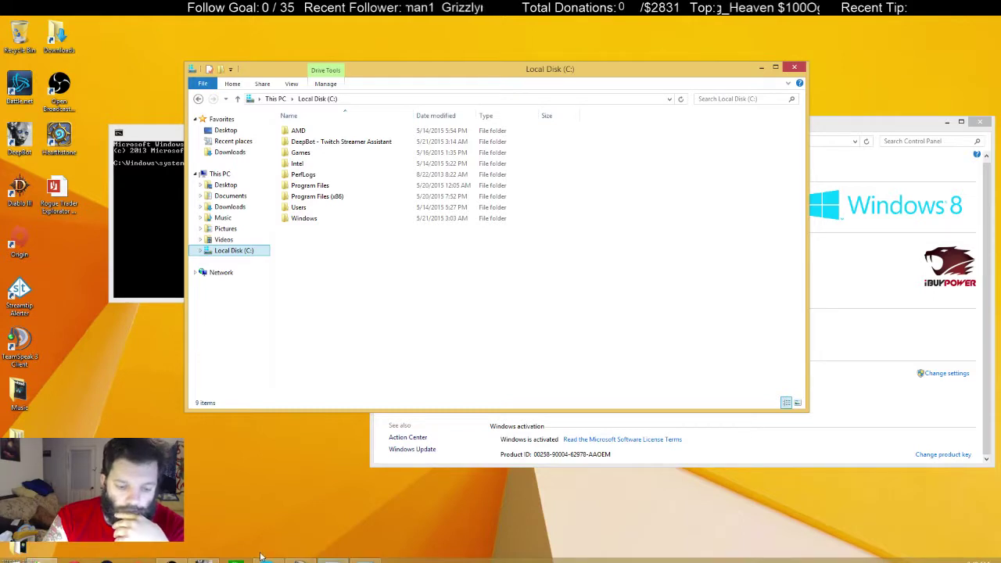
pyautogui.click(266, 559)
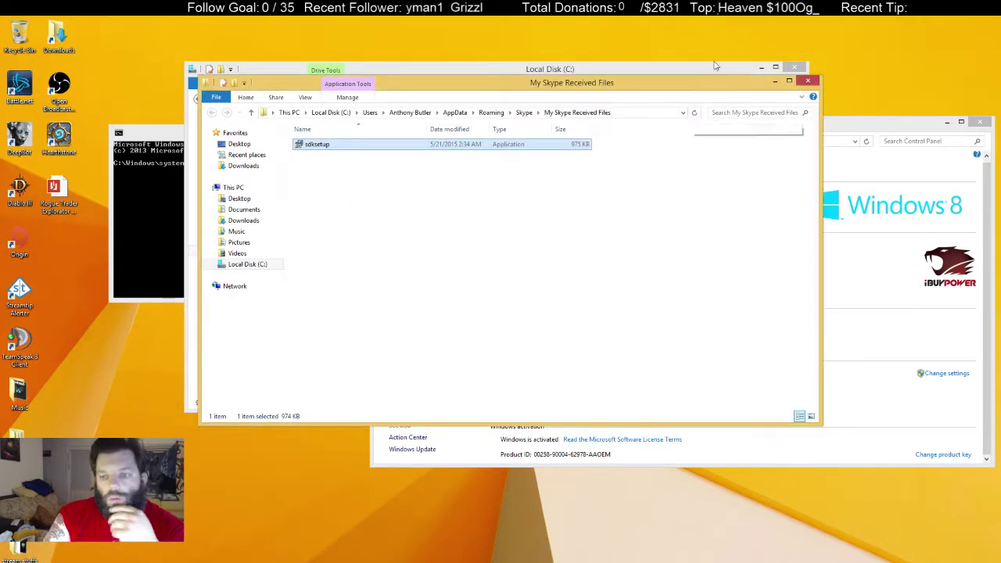
# Step: Close the Local Disk (C:) and My Skype Received Files windows to reveal the SDK installer
pyautogui.click(710, 63)
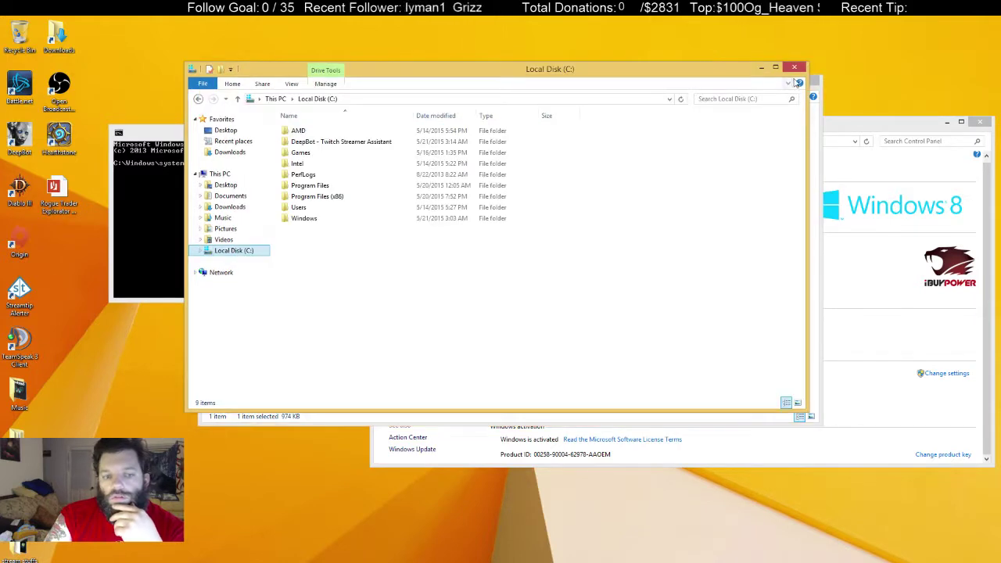
pyautogui.click(802, 69)
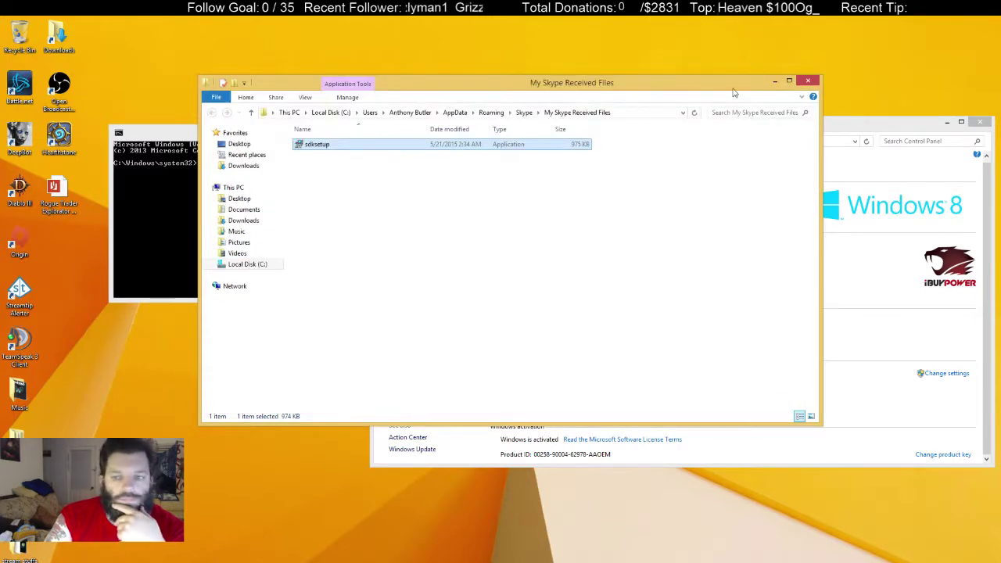
pyautogui.moveTo(728, 87); pyautogui.dragTo(725, 113)
pyautogui.click(813, 107)
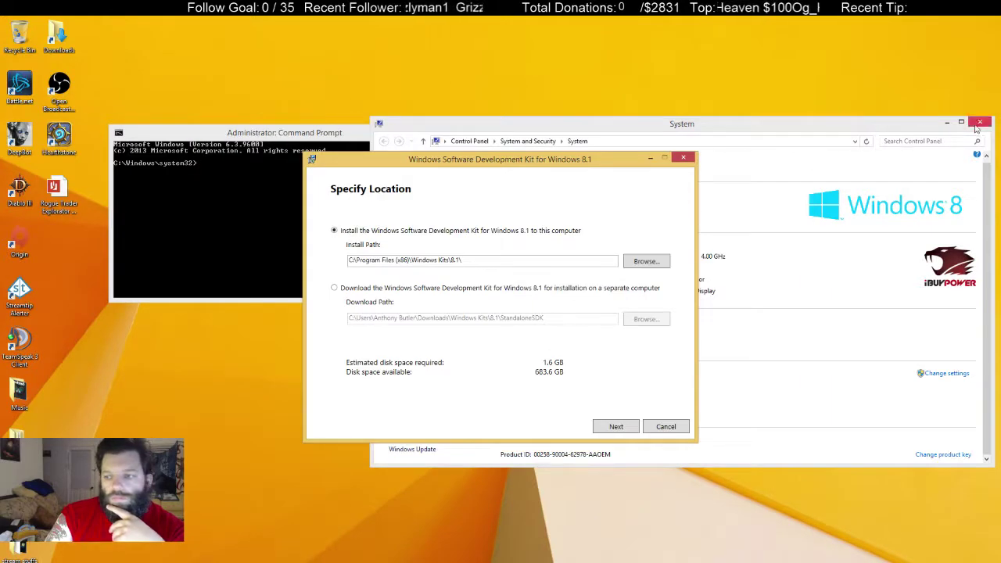
# Step: Close the System and Command Prompt windows, then install all Windows 8.1 SDK features at the default location
pyautogui.click(981, 122)
pyautogui.click(447, 131)
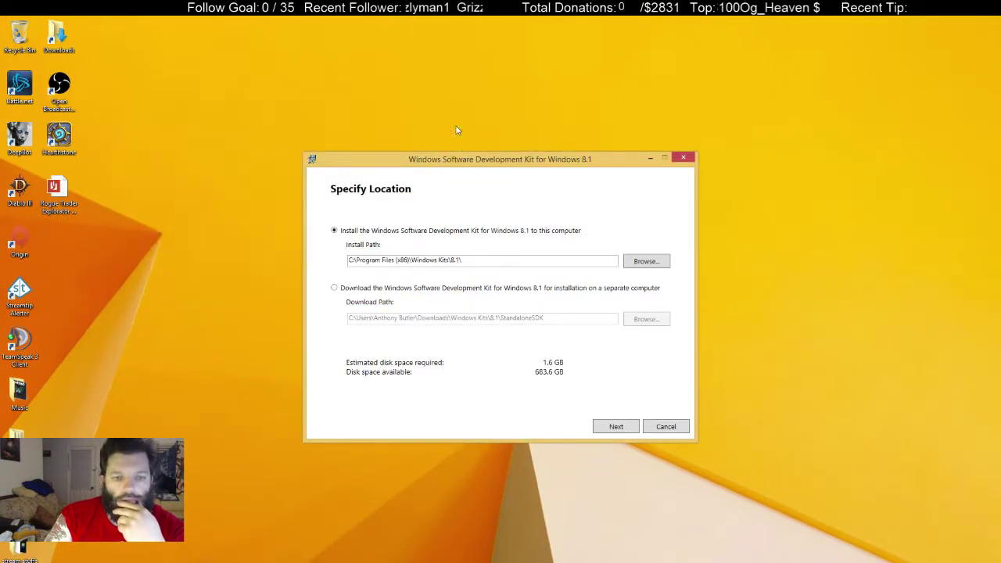
pyautogui.click(615, 427)
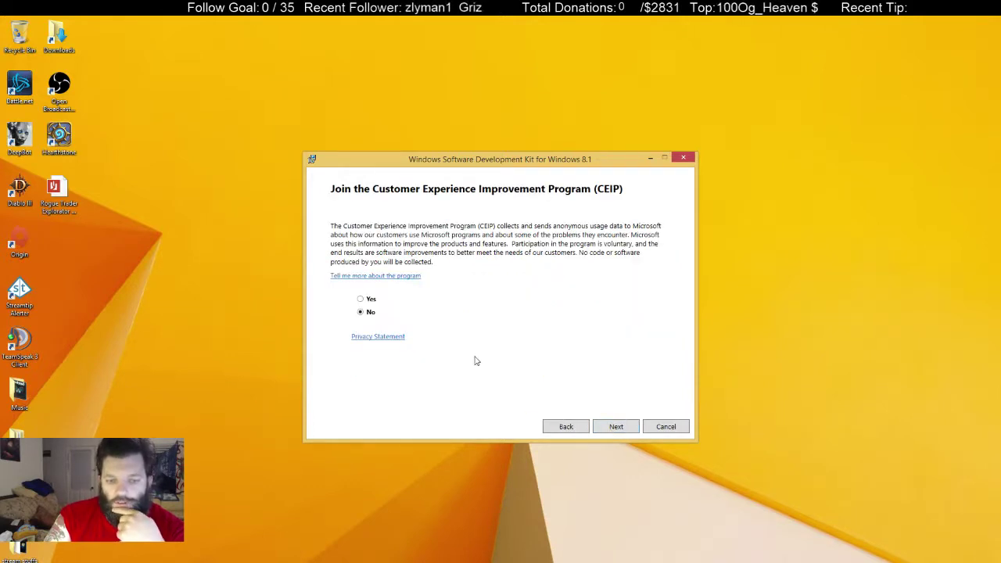
pyautogui.click(616, 427)
pyautogui.click(617, 427)
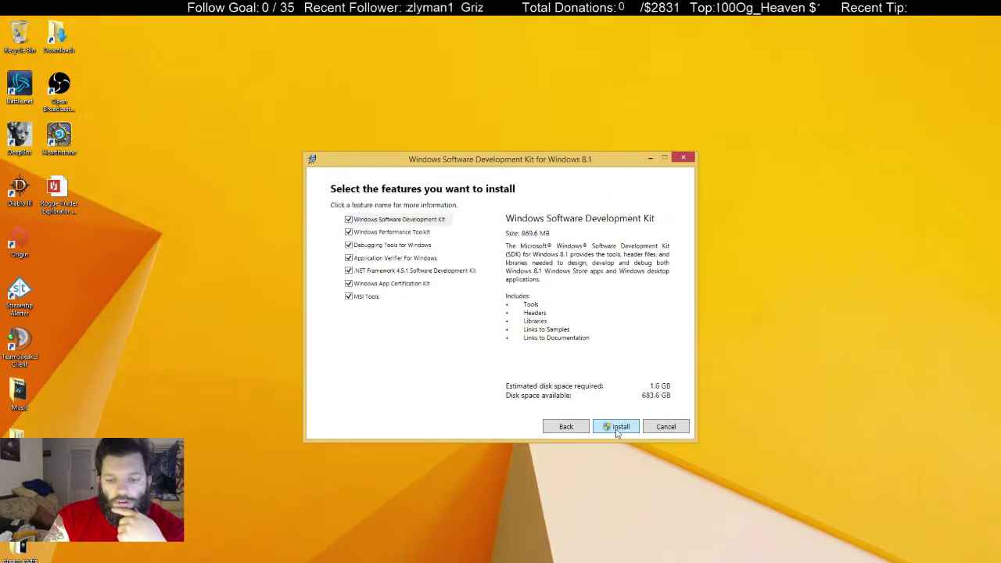
pyautogui.click(617, 427)
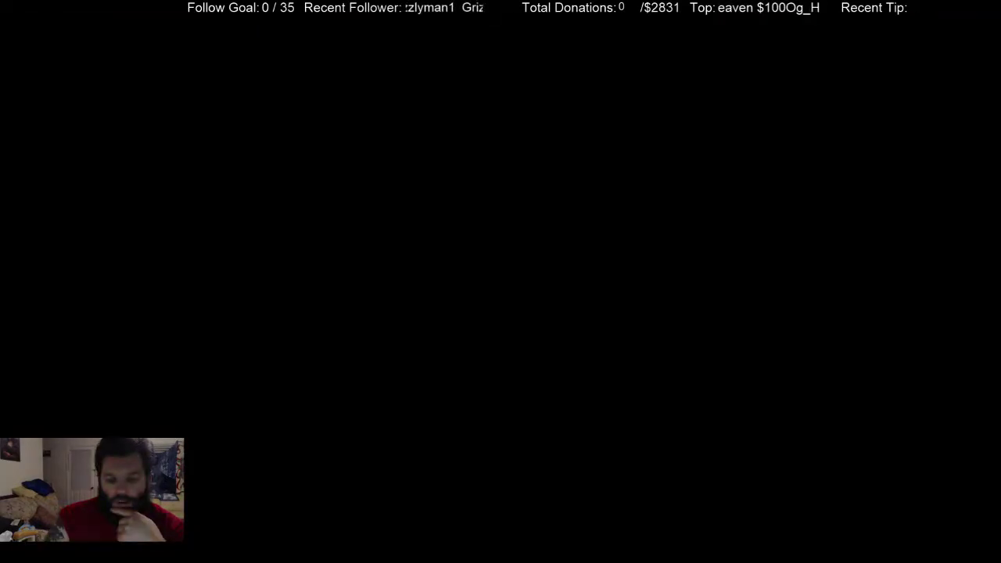
pyautogui.click(550, 323)
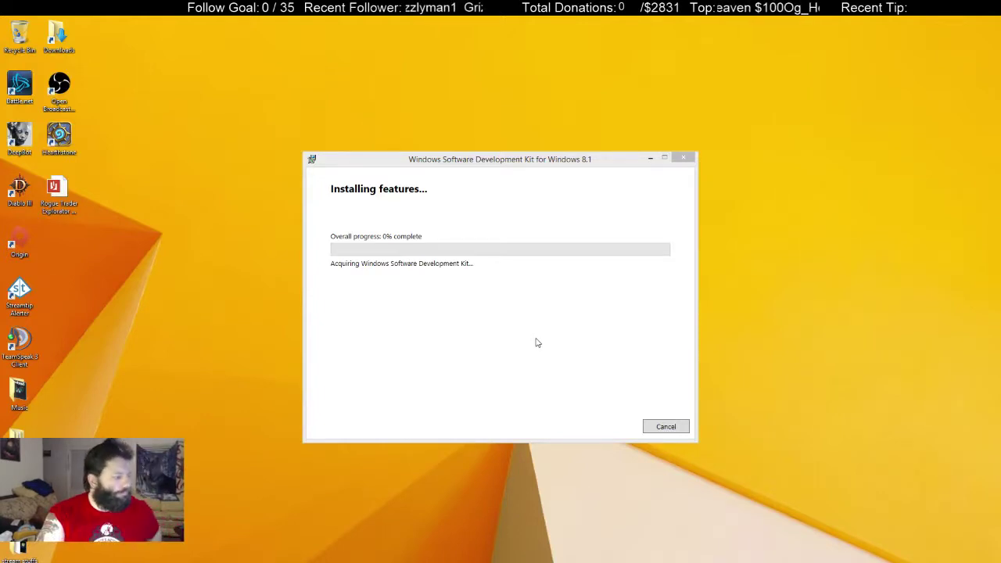
pyautogui.click(521, 367)
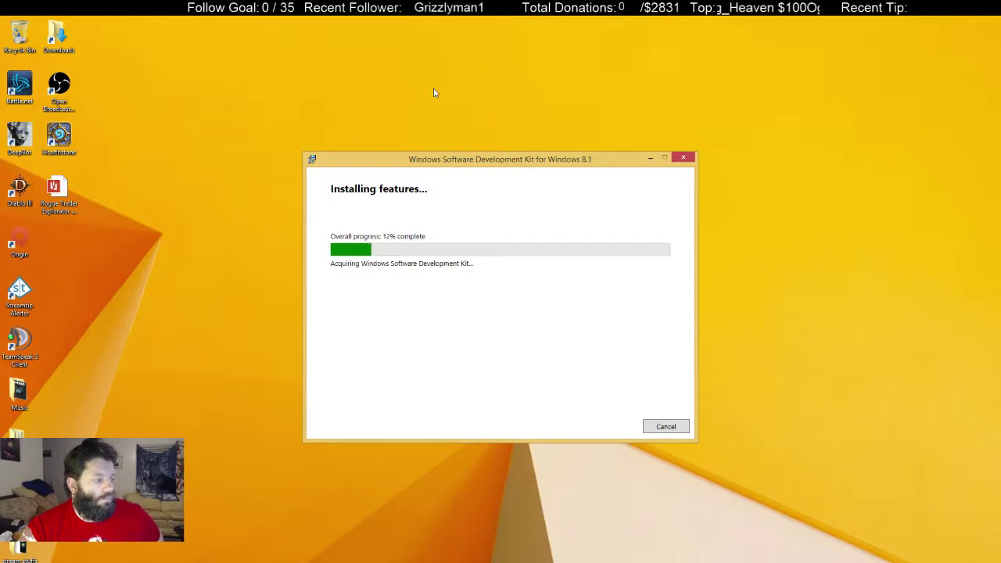
# Step: Select the OBS desktop shortcut, then focus the Windows 8.1 SDK welcome window
pyautogui.click(435, 92)
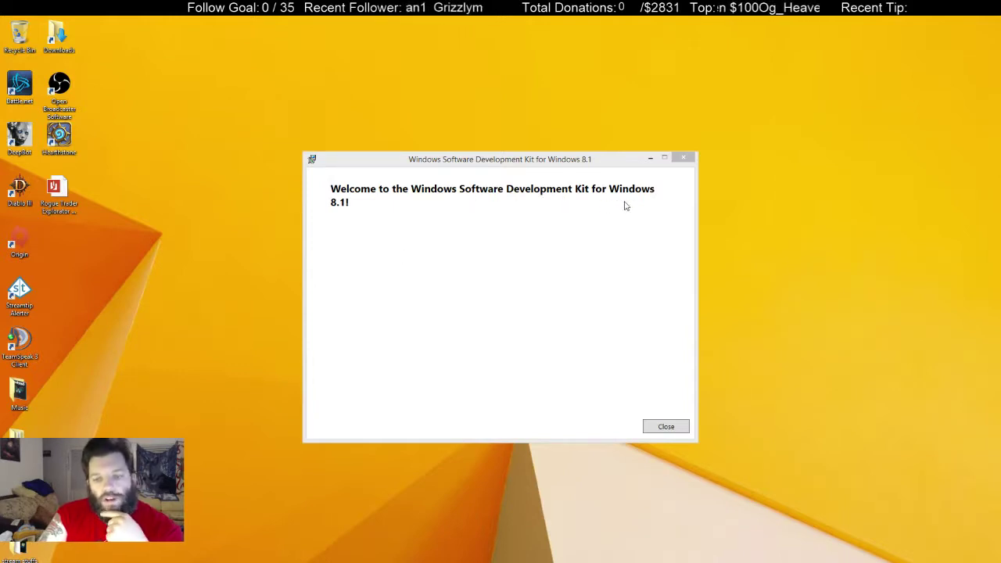
pyautogui.click(680, 427)
# Step: Close the SDK welcome dialog and the My Skype Received Files folder
pyautogui.click(679, 428)
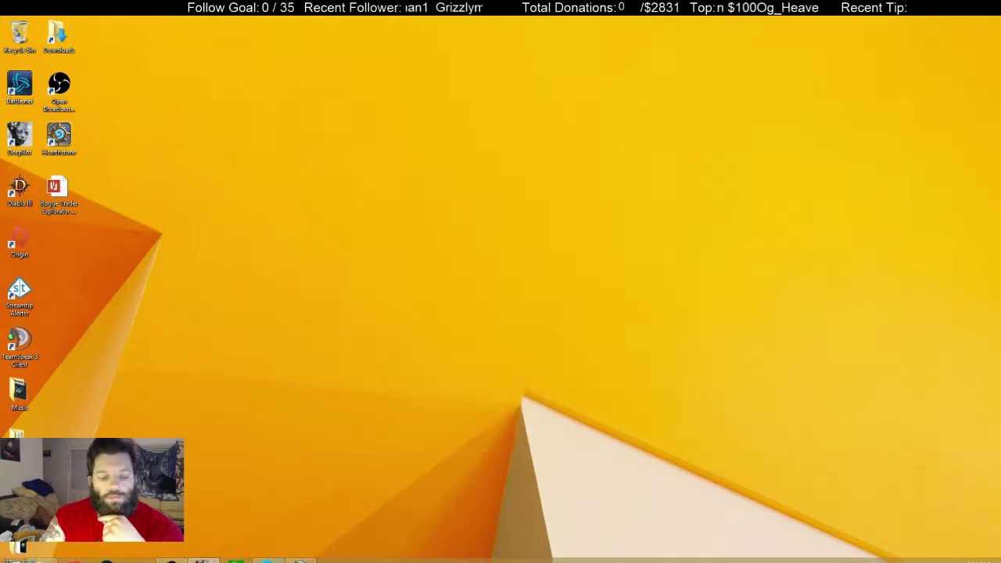
pyautogui.moveTo(268, 560)
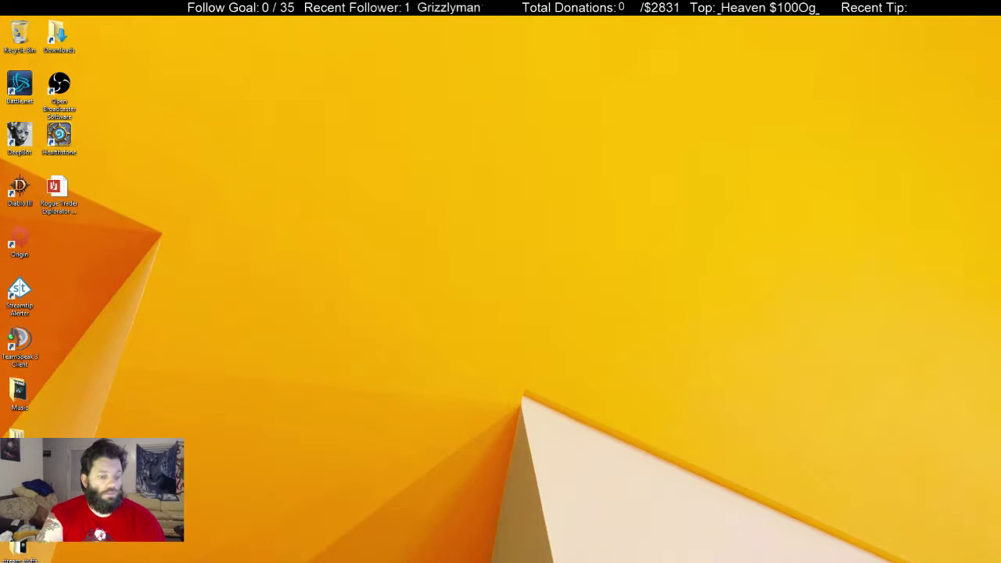
pyautogui.click(203, 560)
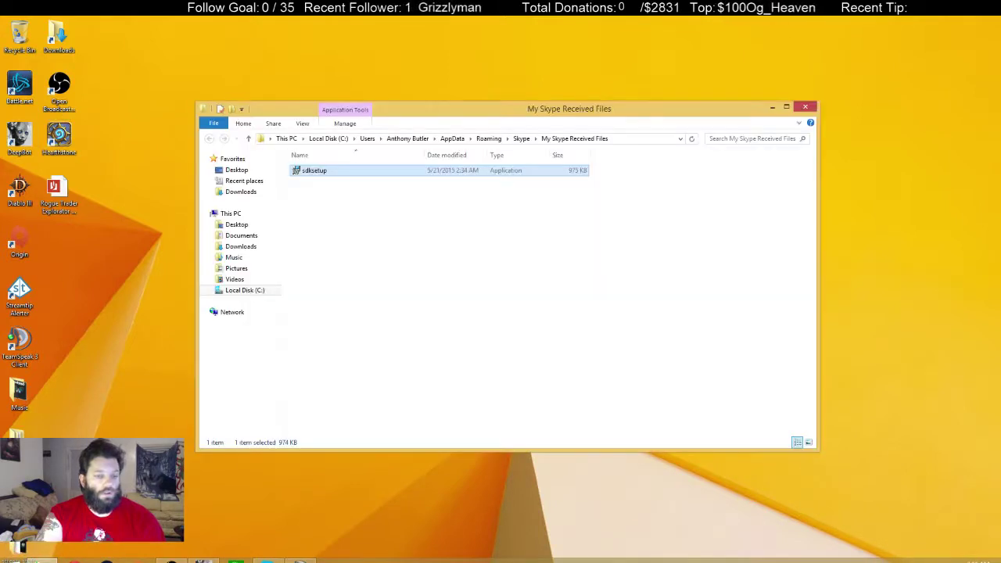
pyautogui.click(805, 107)
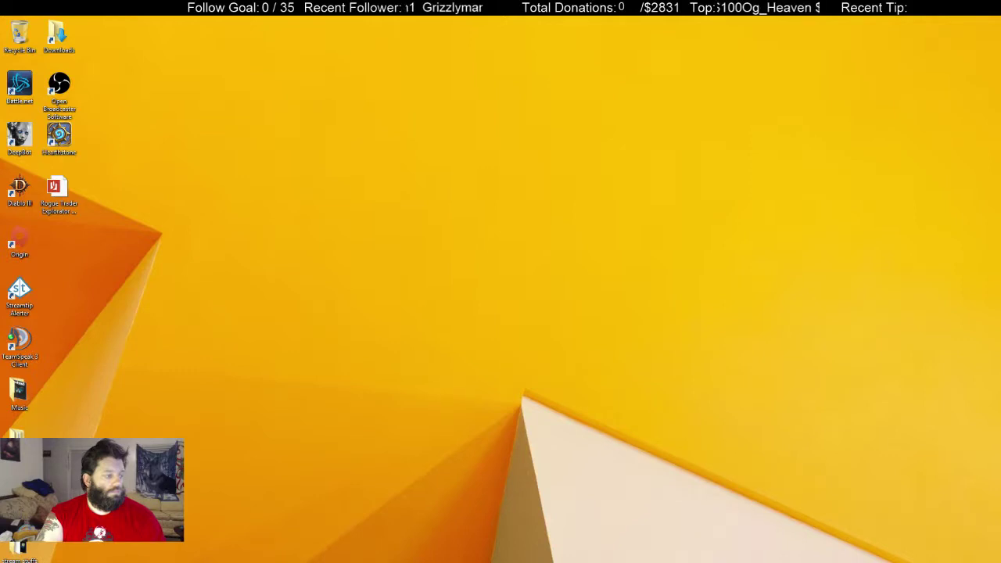
# Step: Launch Chrome, search Google for memtest86, and open the official MemTest86 site
pyautogui.click(172, 549)
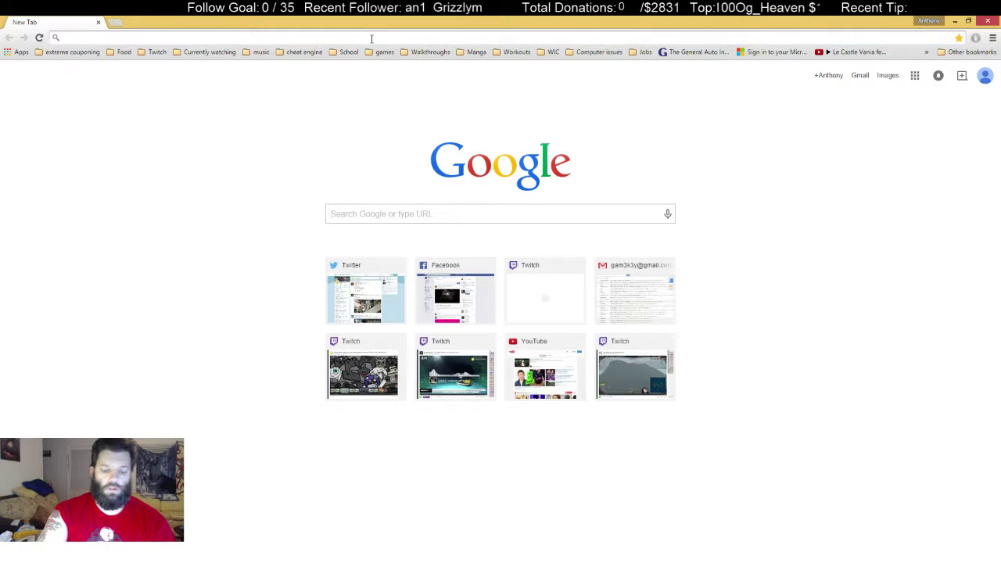
pyautogui.write('memtes')
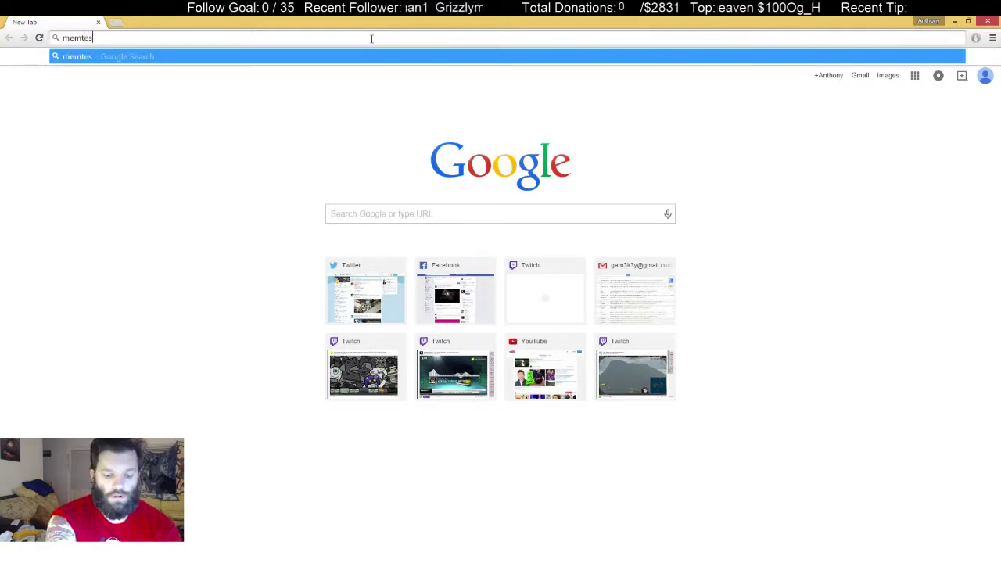
pyautogui.write('t86')
pyautogui.press('Return')
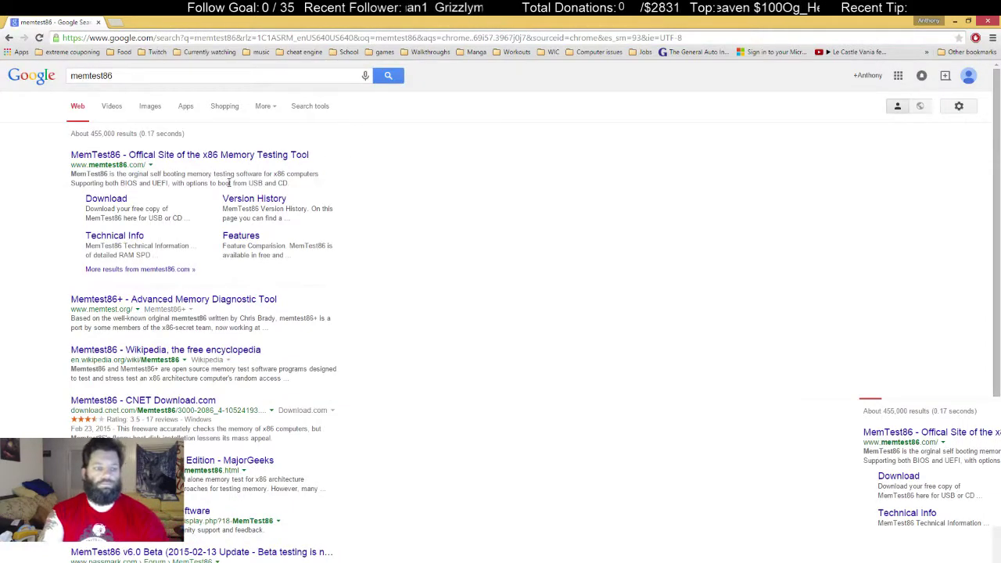
pyautogui.click(161, 154)
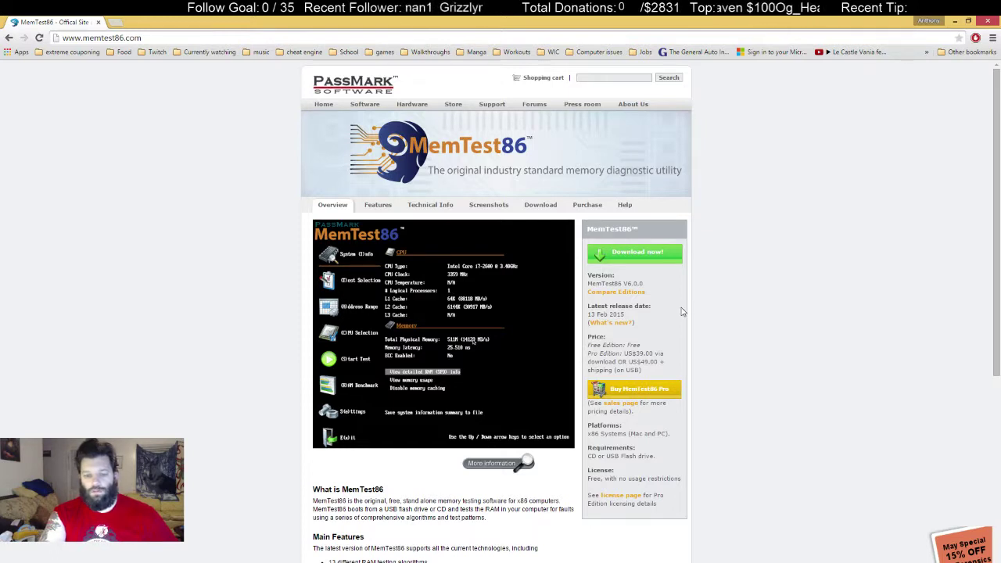
# Step: Visit the MemTest86 Download page, then go back to the overview page
pyautogui.click(648, 254)
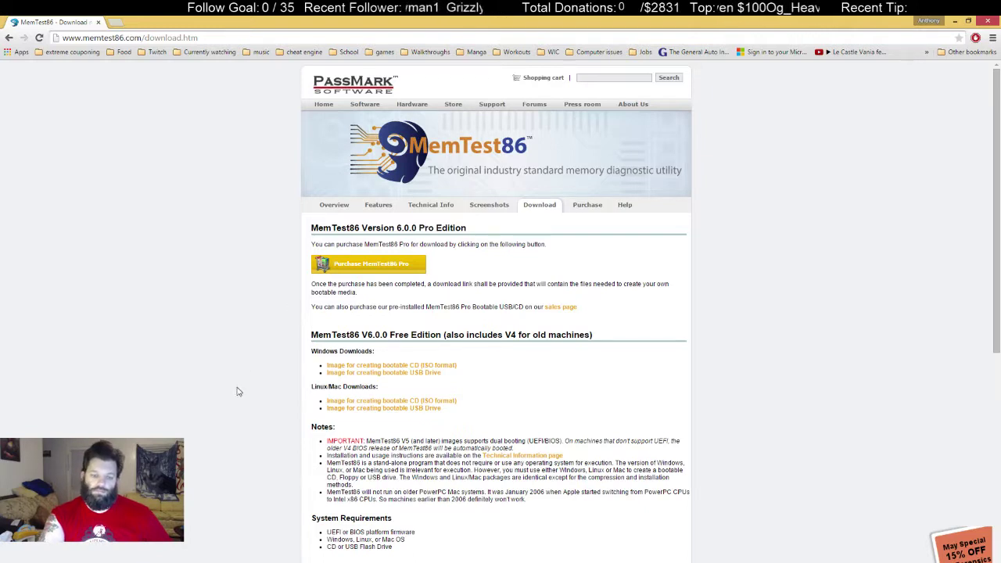
pyautogui.click(9, 38)
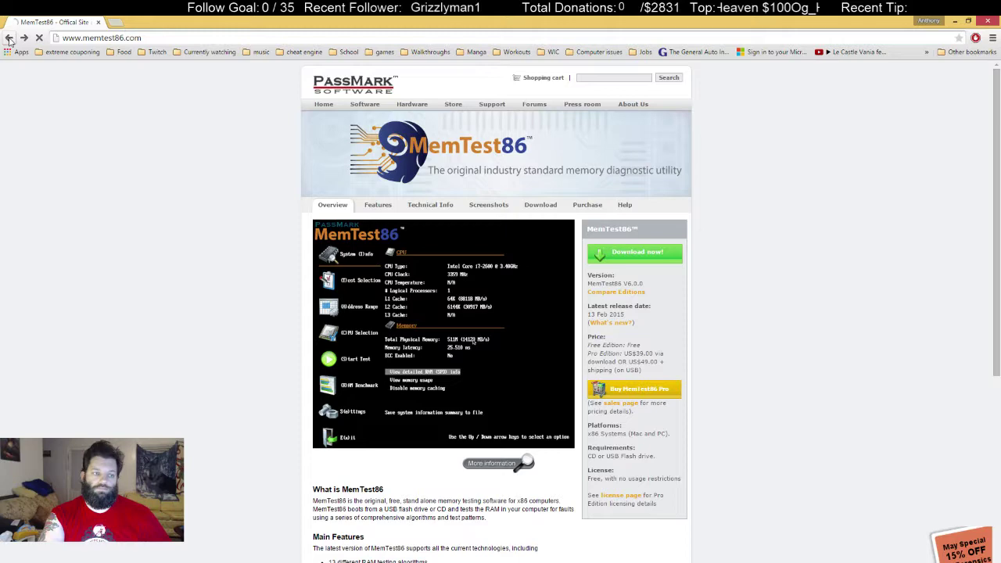
# Step: Open the MemTest86 Download page from the Google sitelink and scroll through its V6.0.0 offerings
pyautogui.click(9, 37)
pyautogui.click(103, 197)
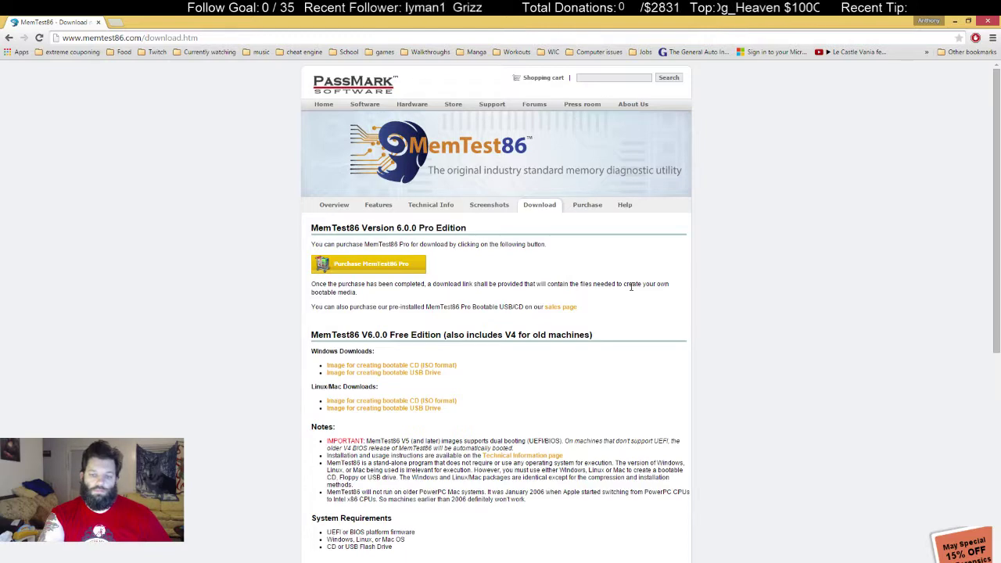
pyautogui.scroll(-2, 277, 356)
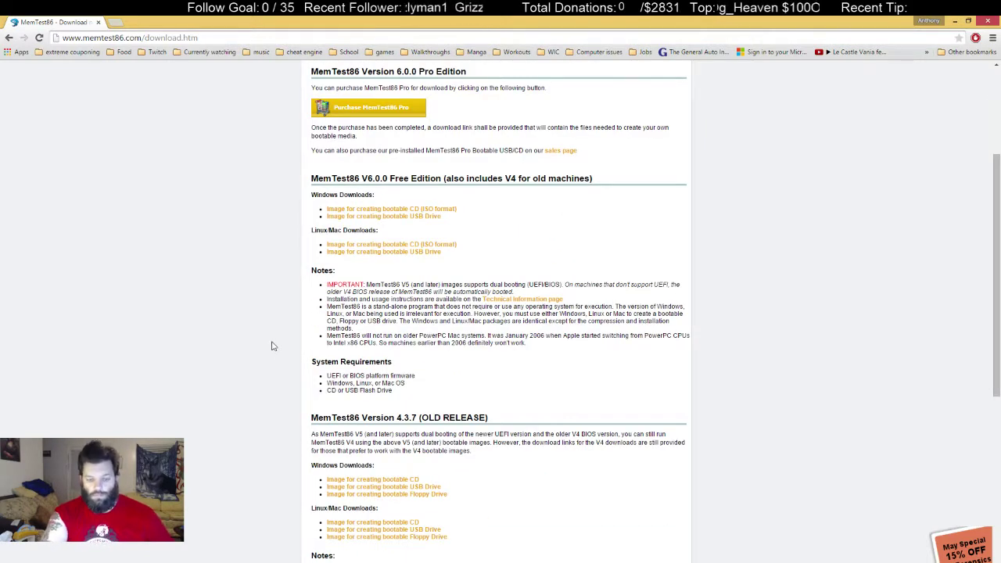
pyautogui.scroll(-1, 273, 347)
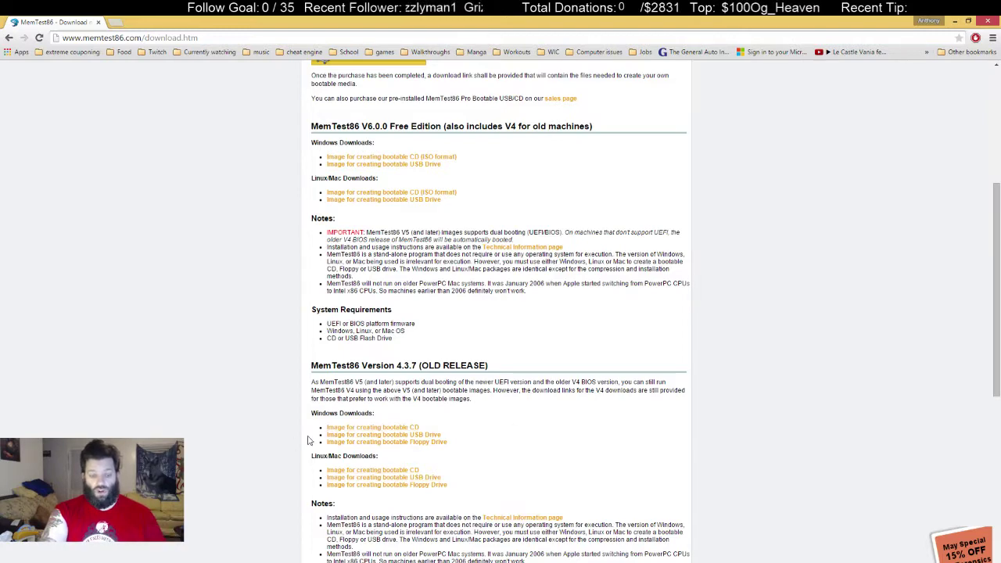
pyautogui.scroll(-3, 273, 362)
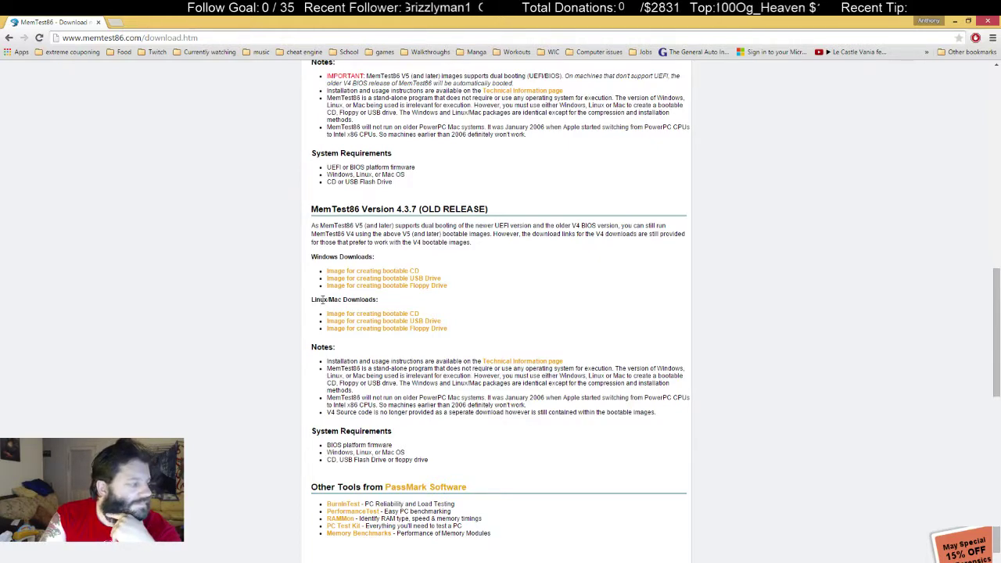
pyautogui.scroll(5, 292, 319)
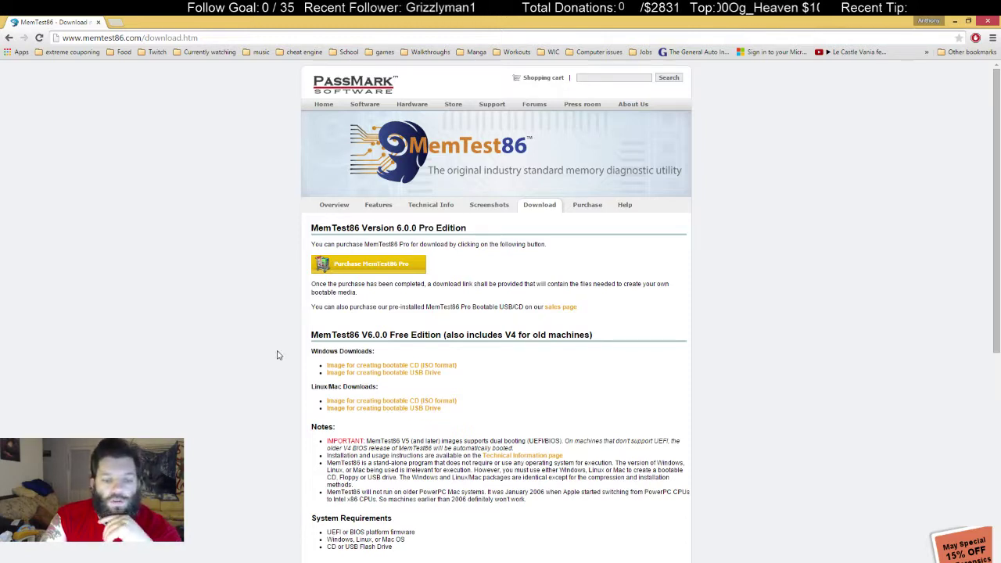
# Step: Download the Windows CD image memtest86-iso.zip, then start the Windows USB drive image download
pyautogui.click(393, 366)
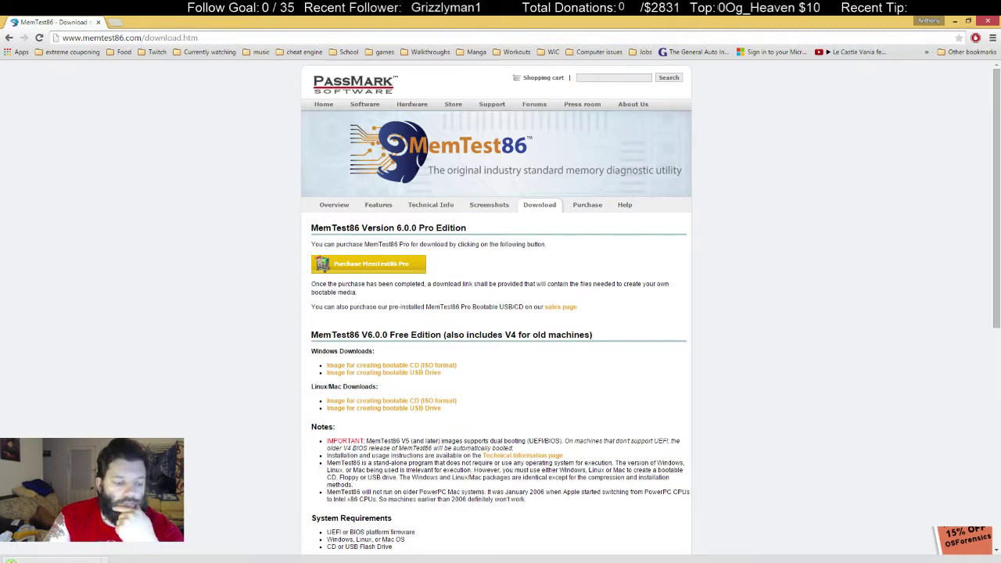
pyautogui.rightClick(65, 560)
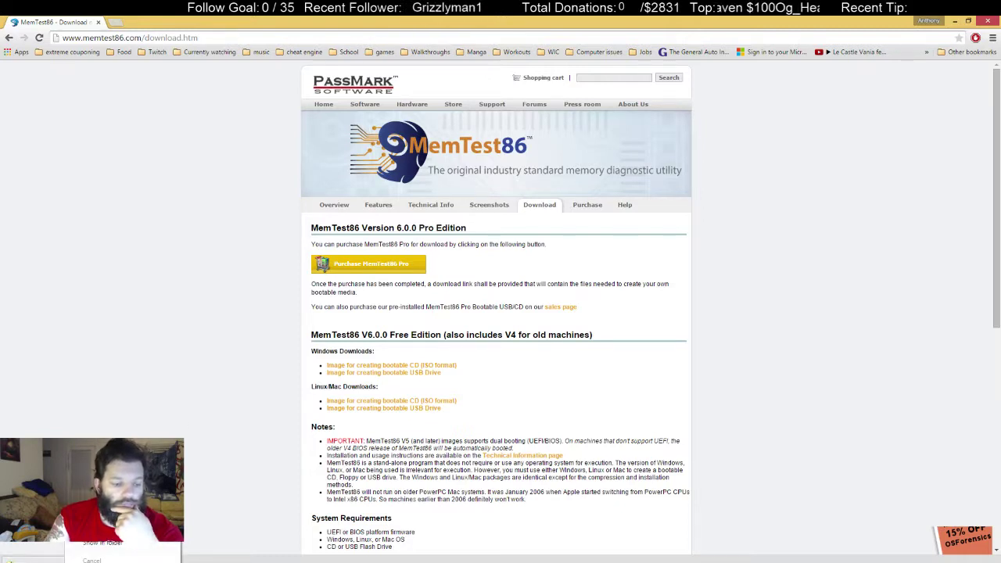
pyautogui.click(102, 542)
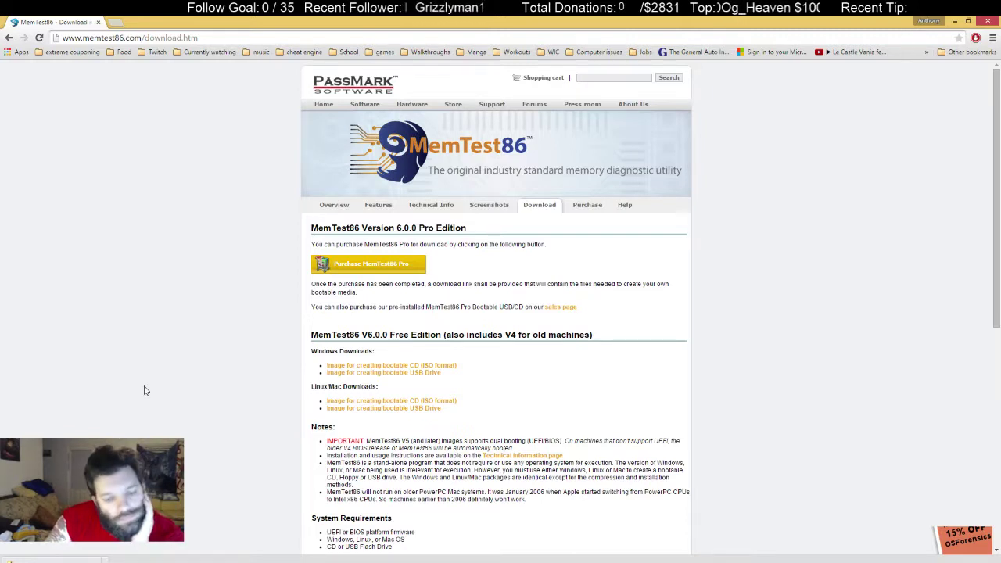
pyautogui.click(409, 373)
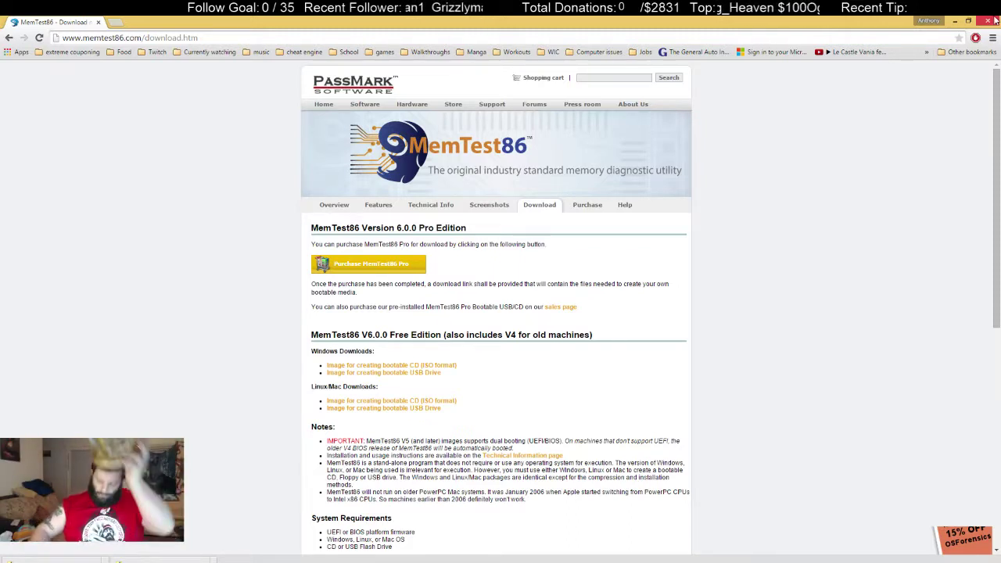
# Step: Wait for the memtest86-usb.zip download to finish in Chrome
pyautogui.moveTo(996, 22)
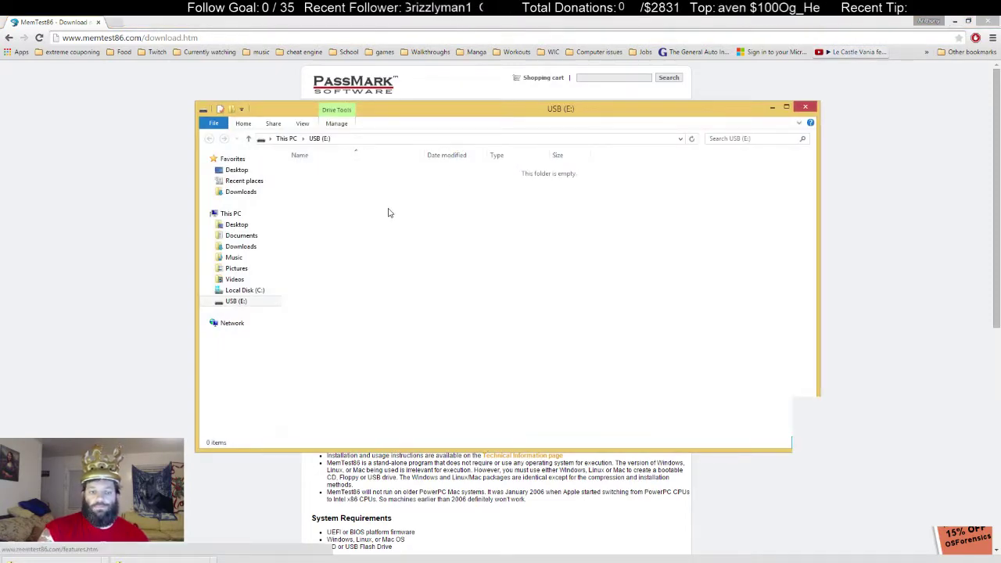
# Step: Move memtest86-usb.zip from Downloads onto the USB (E:) drive using Cut and Paste
pyautogui.moveTo(491, 112); pyautogui.dragTo(554, 156)
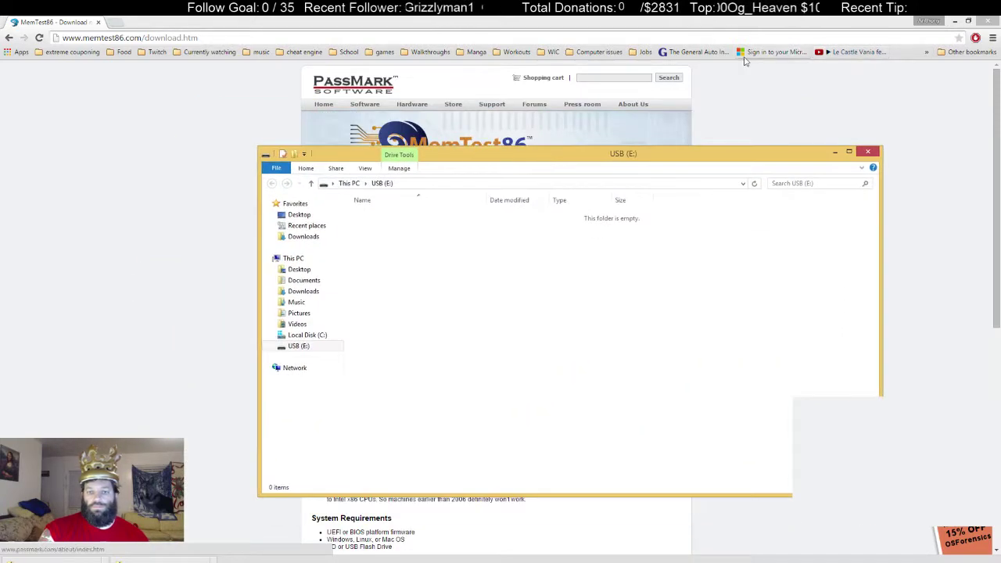
pyautogui.click(972, 22)
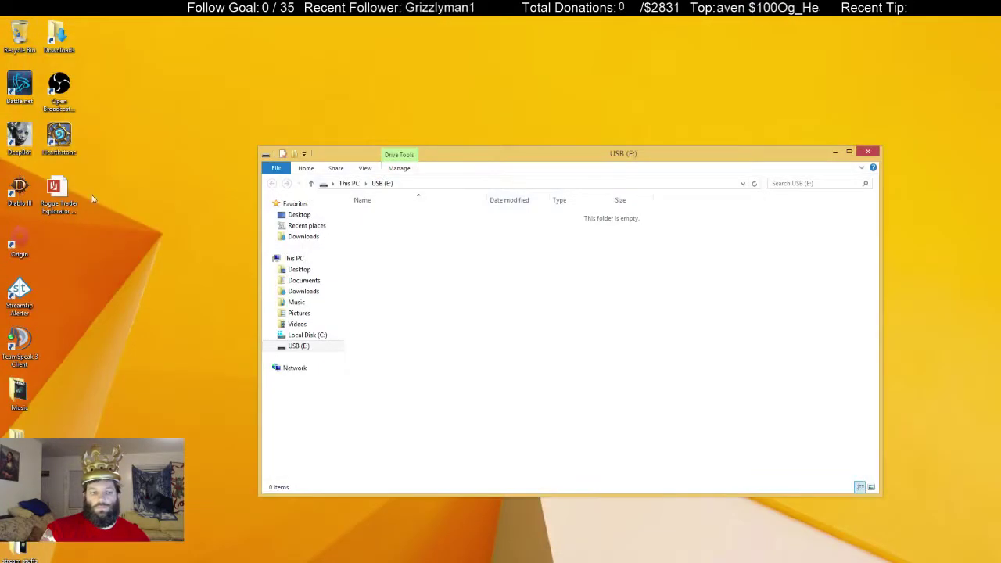
pyautogui.doubleClick(57, 25)
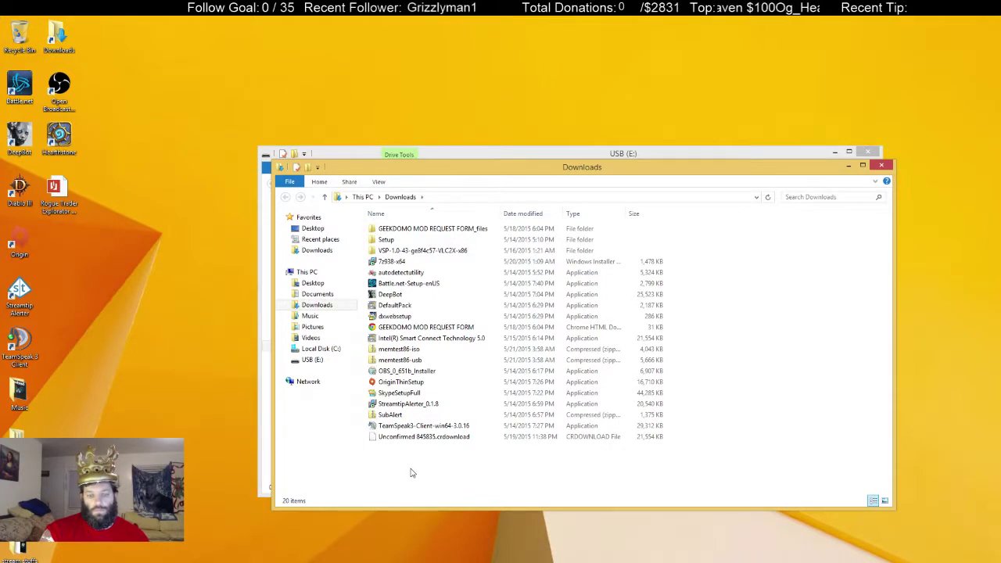
pyautogui.rightClick(425, 362)
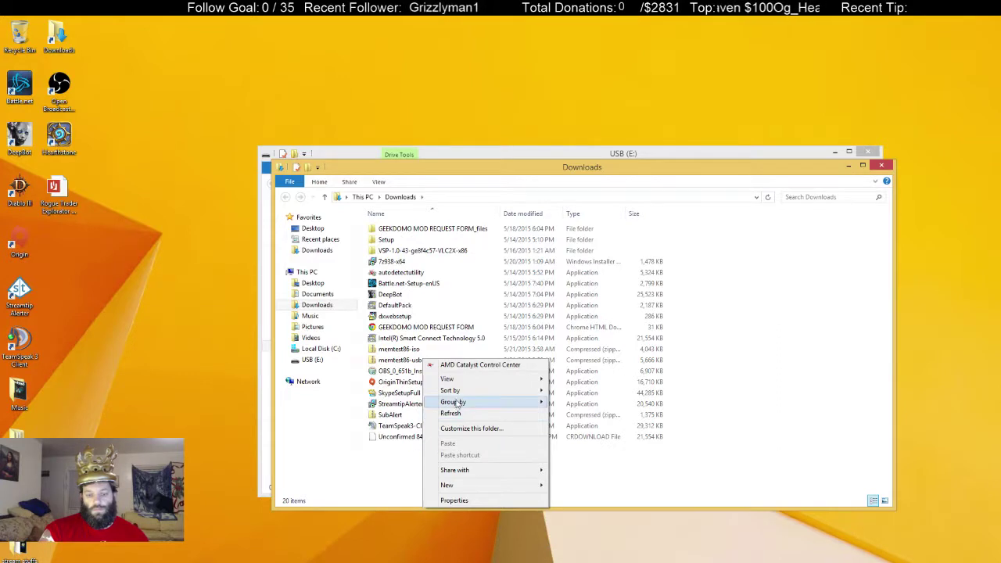
pyautogui.rightClick(394, 363)
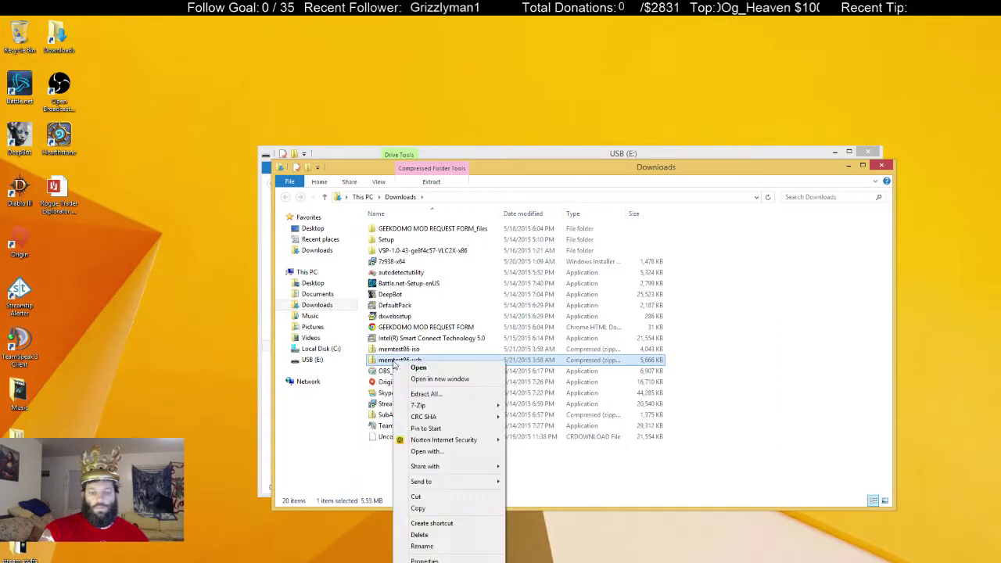
pyautogui.click(419, 498)
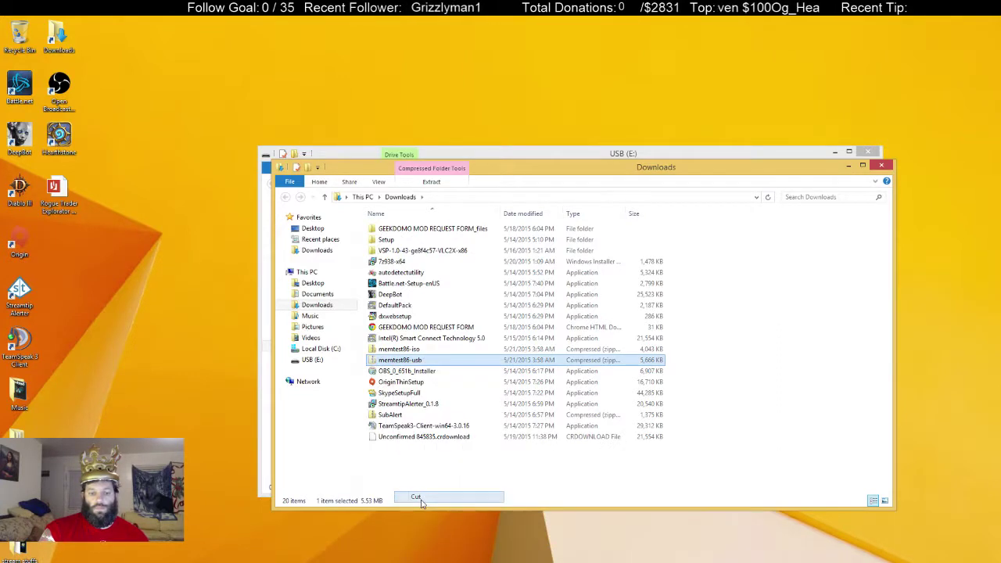
pyautogui.click(881, 166)
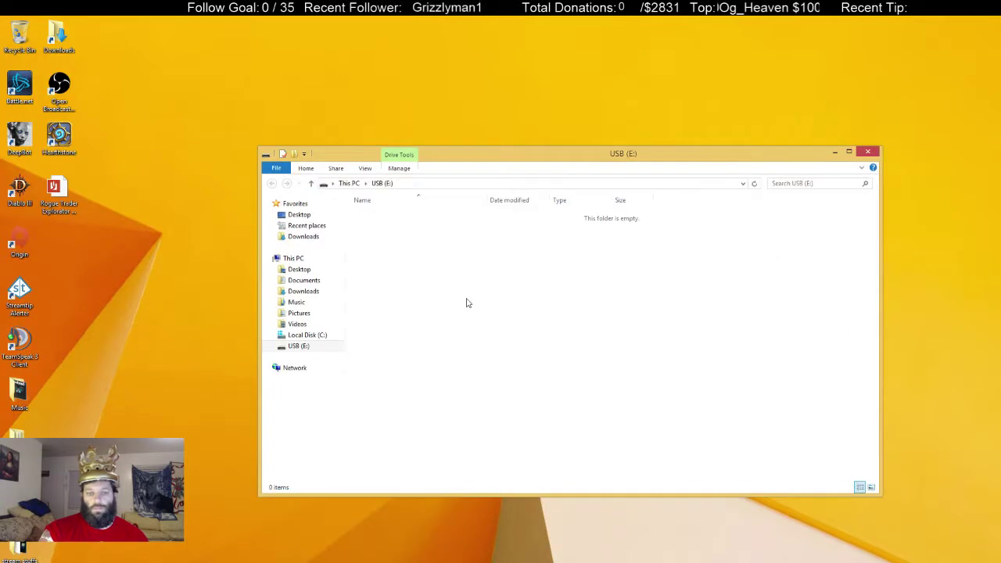
pyautogui.rightClick(438, 316)
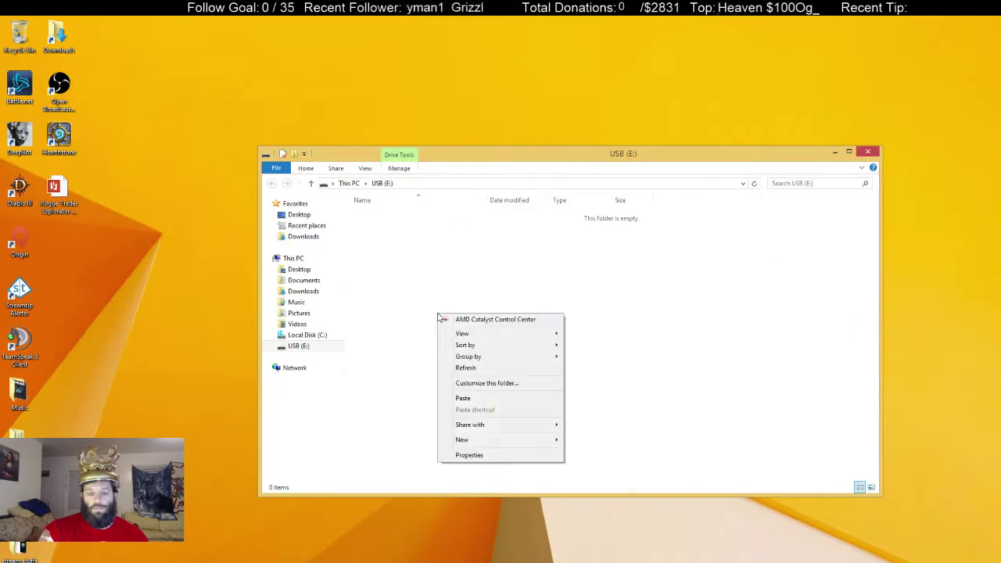
pyautogui.click(464, 398)
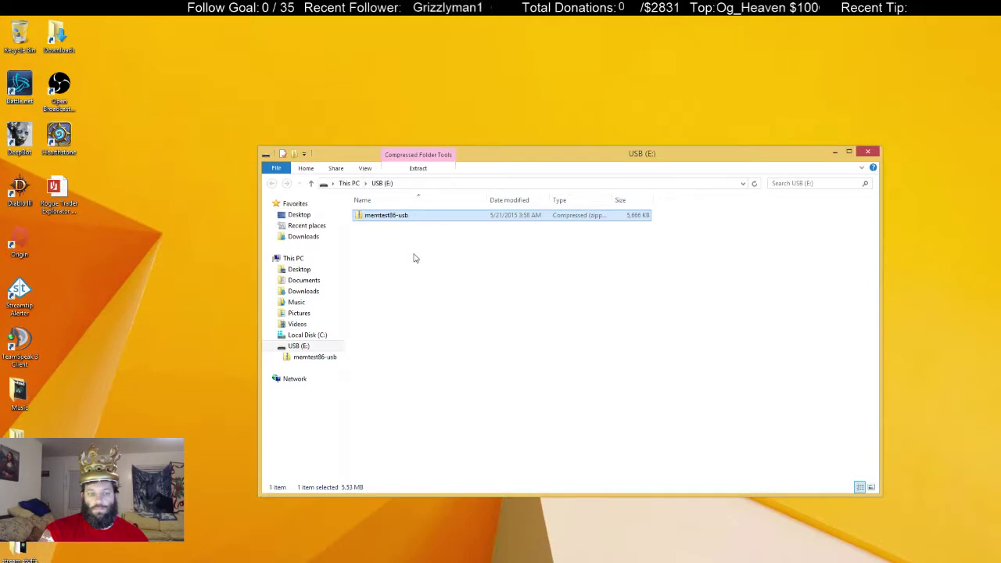
# Step: Extract the memtest86-usb zip with 7-Zip into a memtest86-usb folder, then return to the USB (E:) root
pyautogui.doubleClick(382, 216)
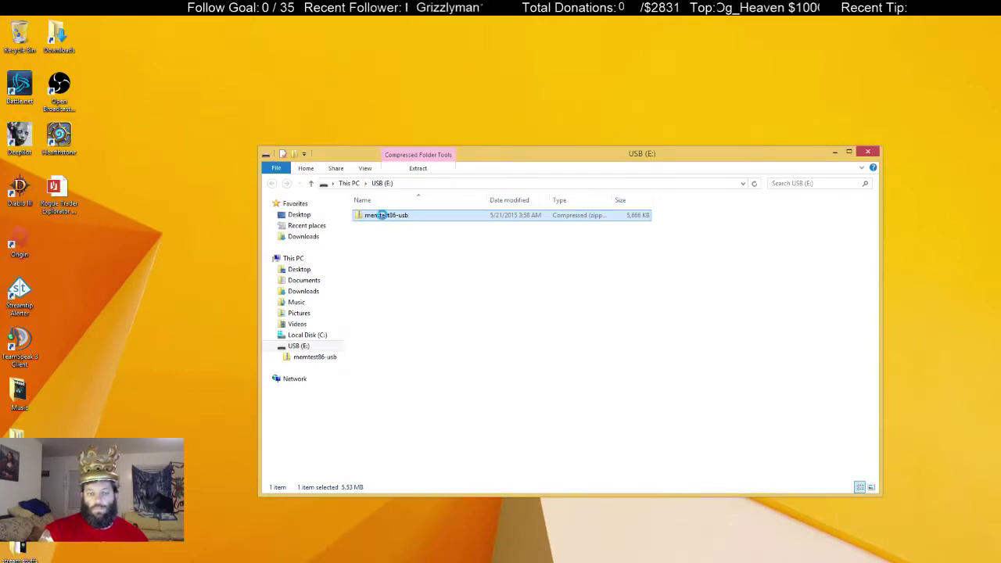
pyautogui.rightClick(383, 217)
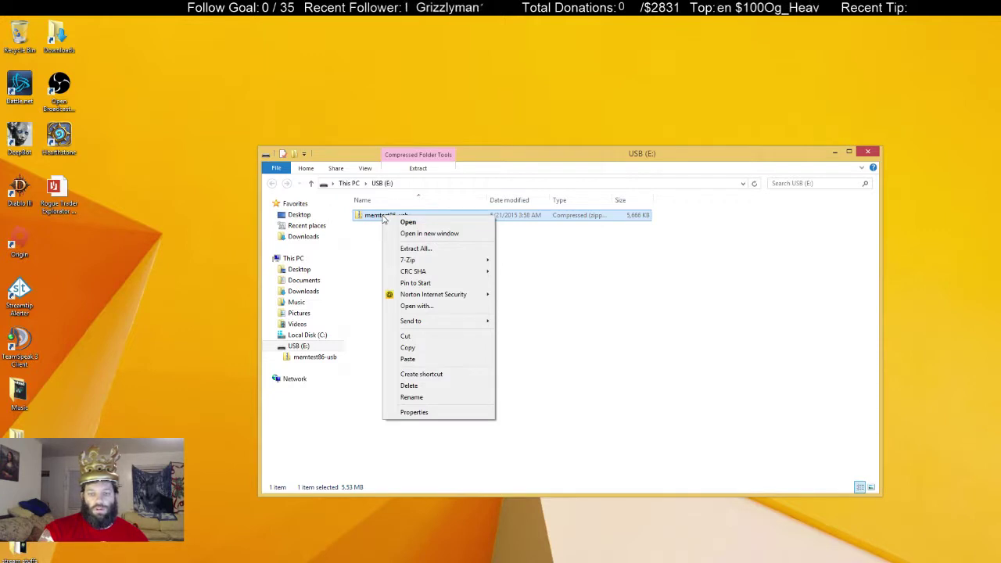
pyautogui.moveTo(431, 263)
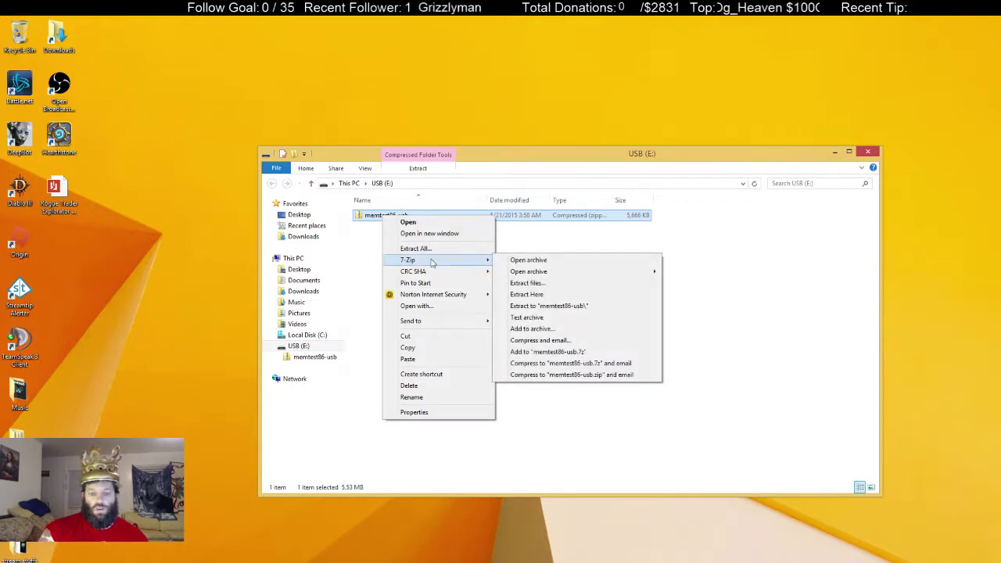
pyautogui.click(542, 307)
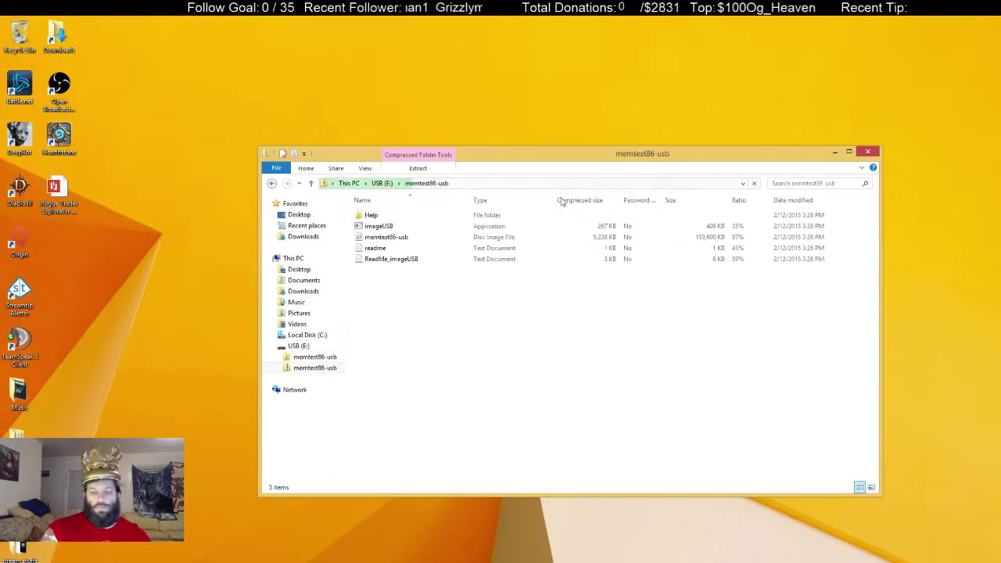
pyautogui.click(273, 184)
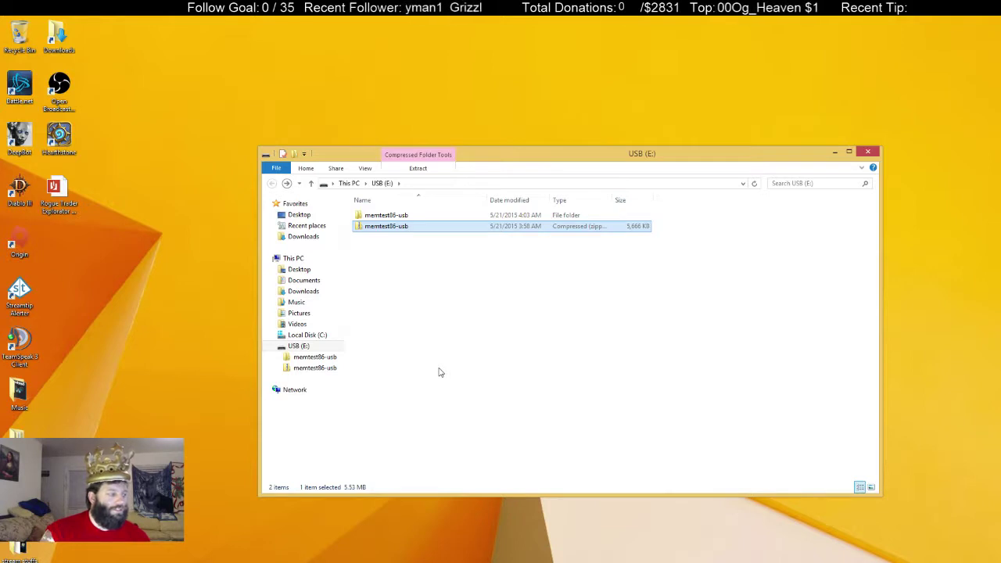
# Step: Copy the memtest86-usb zip to the desktop and delete it from USB (E:)
pyautogui.press('Return')
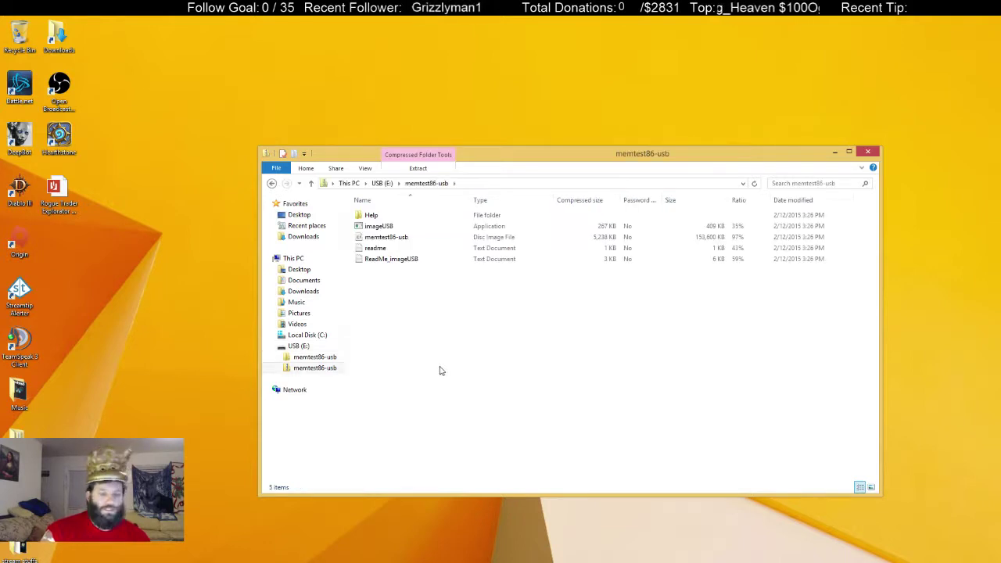
pyautogui.click(273, 184)
pyautogui.click(389, 249)
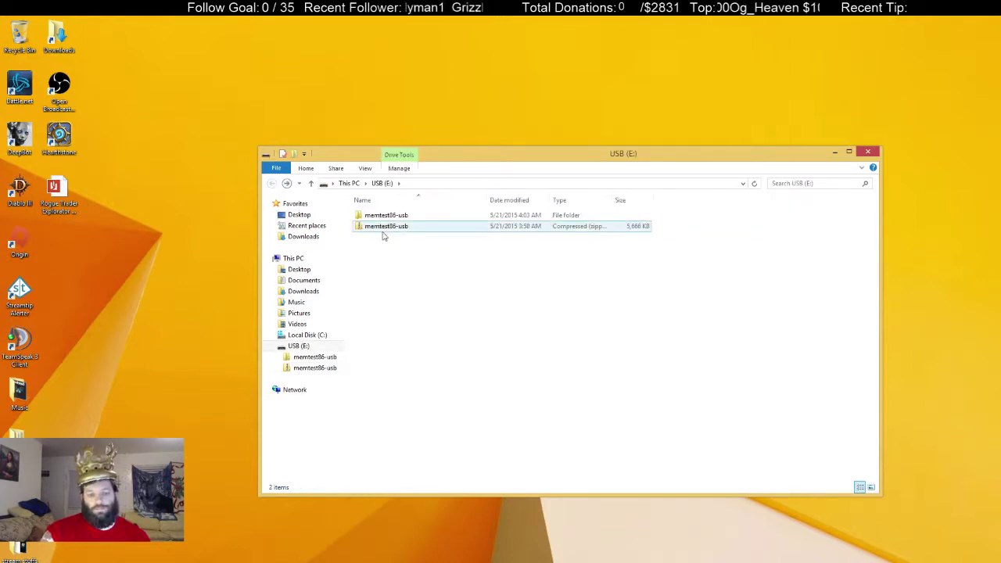
pyautogui.rightClick(384, 231)
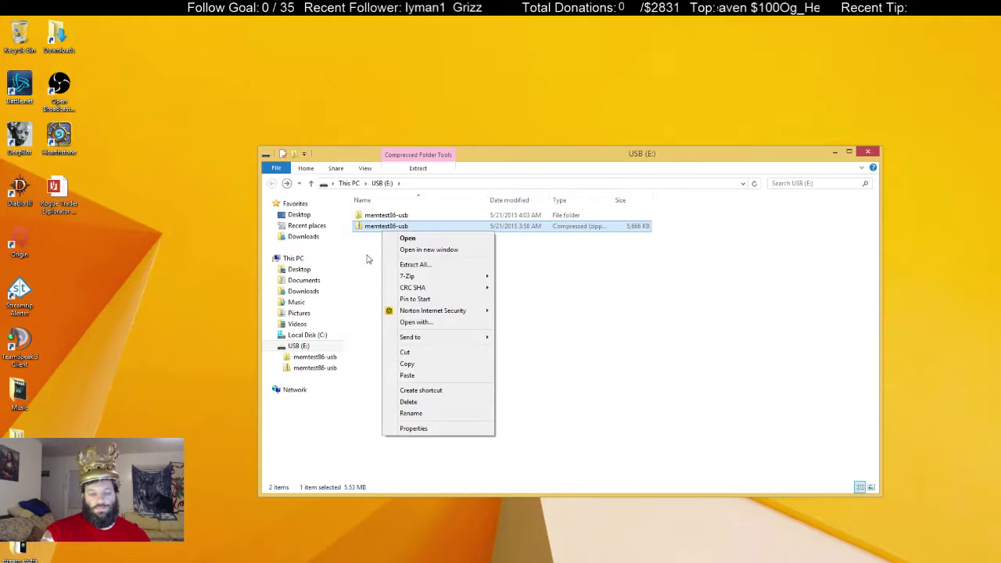
pyautogui.moveTo(371, 228); pyautogui.dragTo(137, 293)
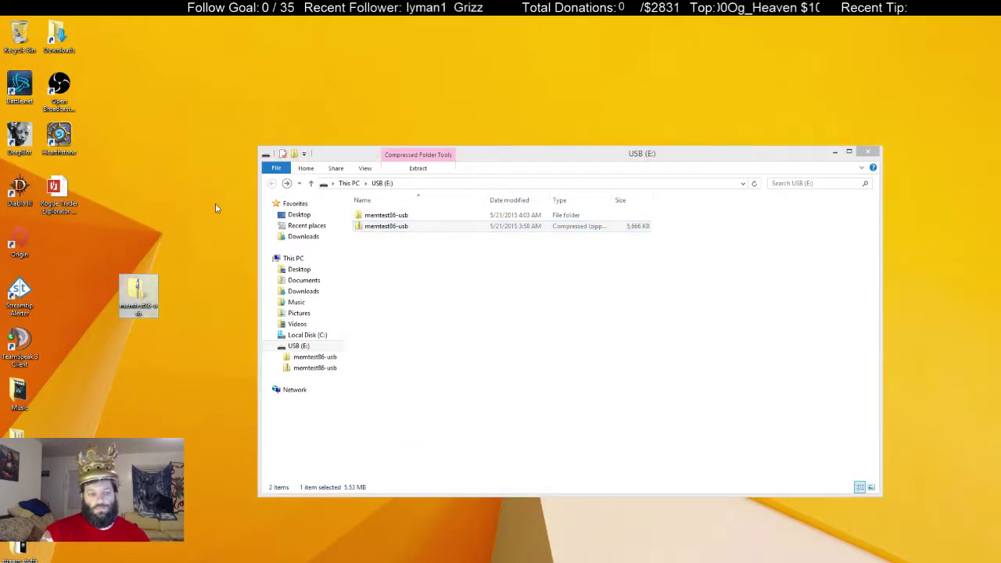
pyautogui.click(354, 229)
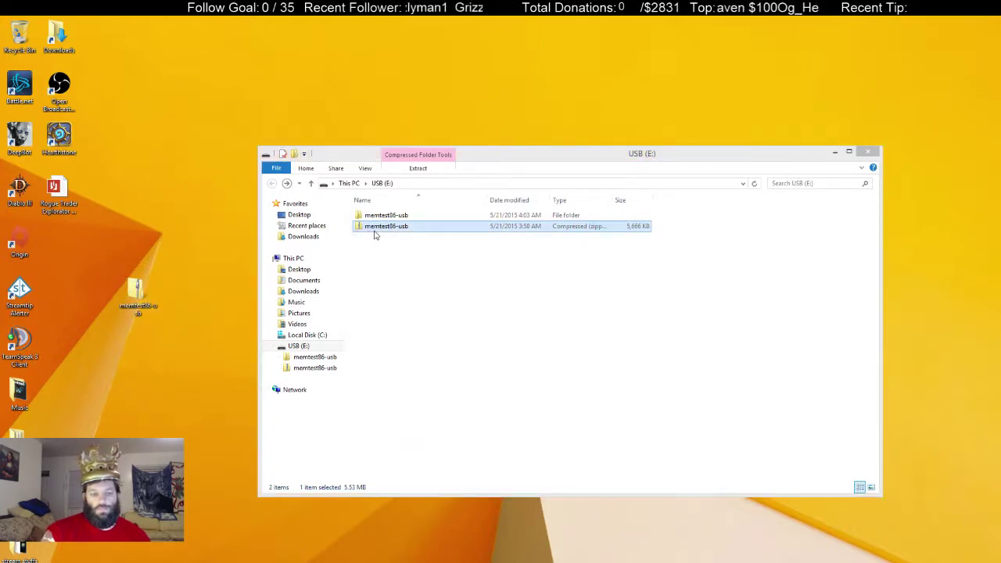
pyautogui.rightClick(373, 231)
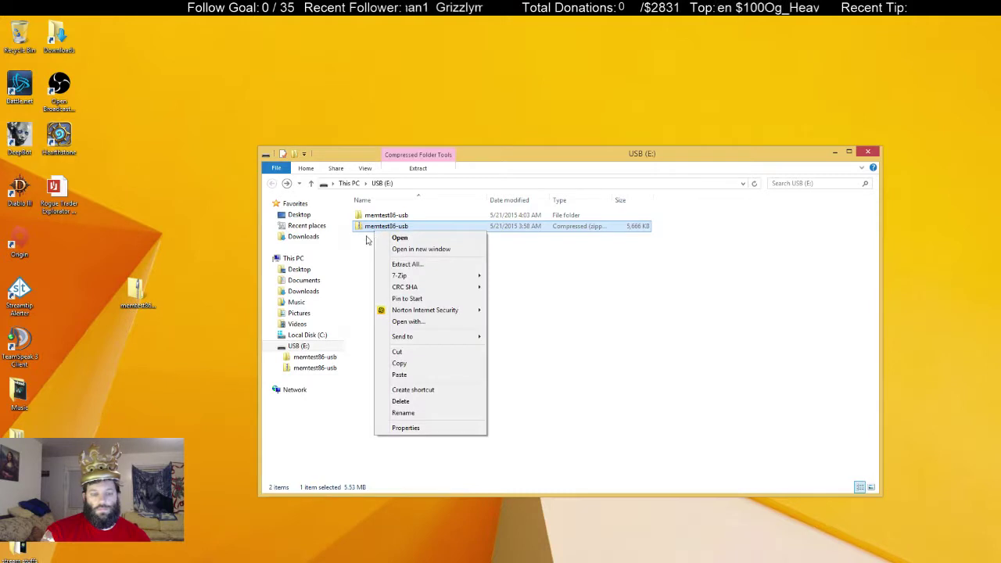
pyautogui.click(418, 402)
pyautogui.click(541, 345)
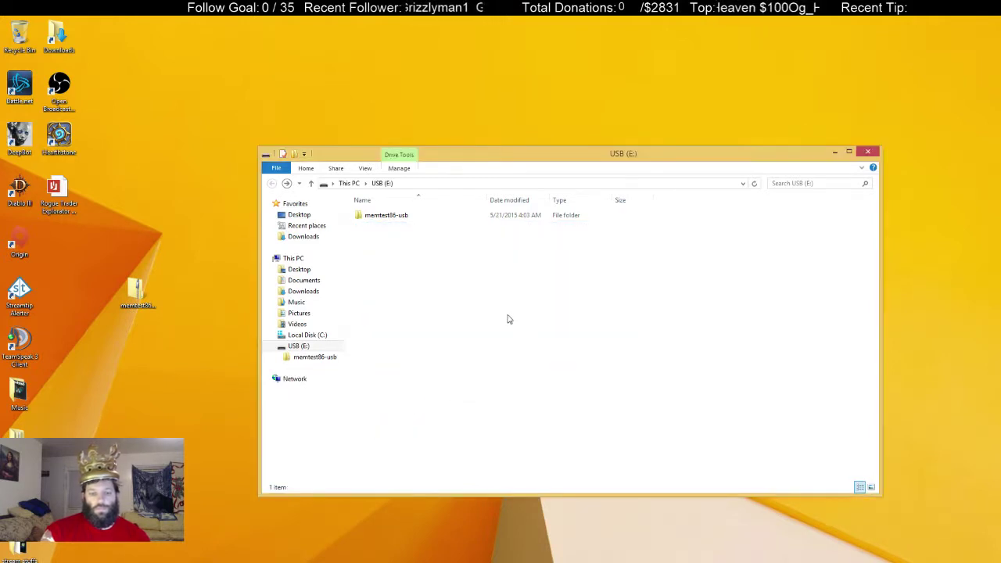
# Step: Open the extracted memtest86-usb folder and launch imageUSB from it
pyautogui.click(405, 215)
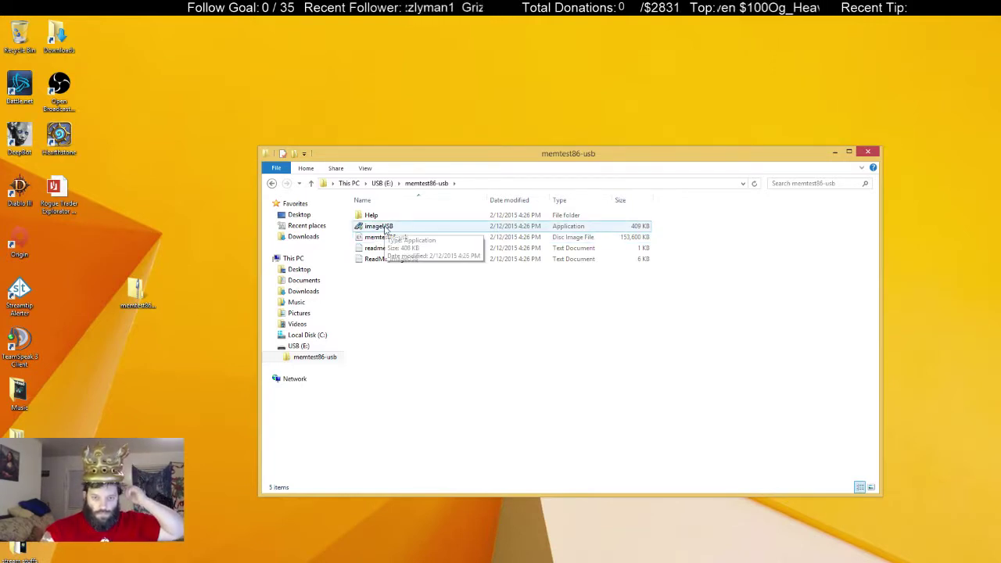
pyautogui.click(385, 229)
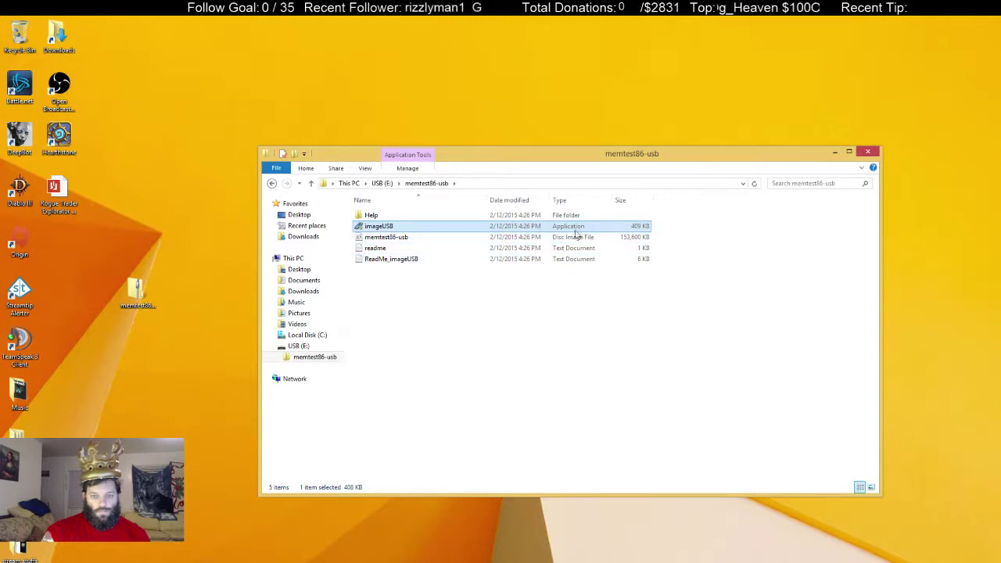
pyautogui.doubleClick(395, 227)
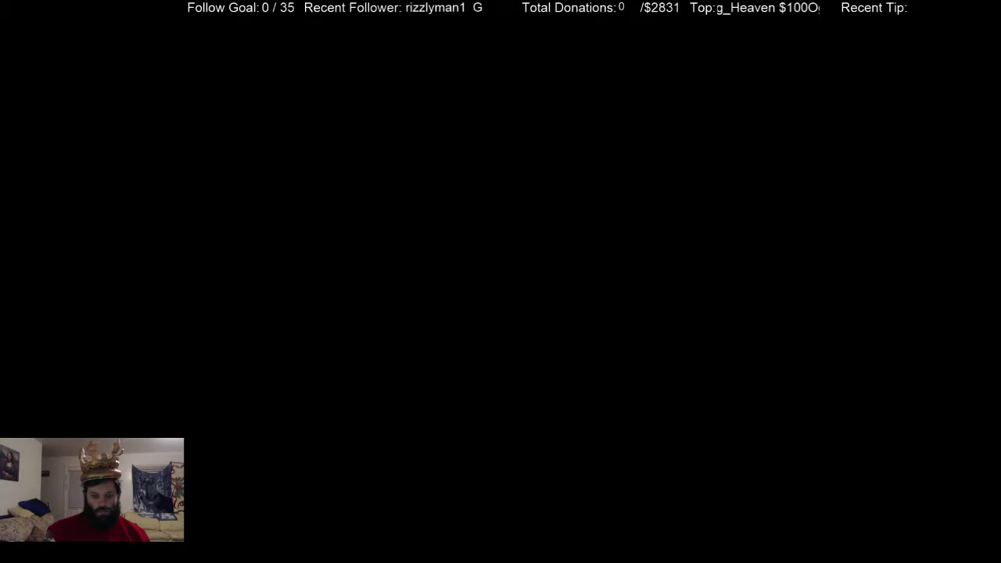
# Step: Grant imageUSB administrator rights and tick the 3892 MB E:\ drive as the target
pyautogui.click(505, 300)
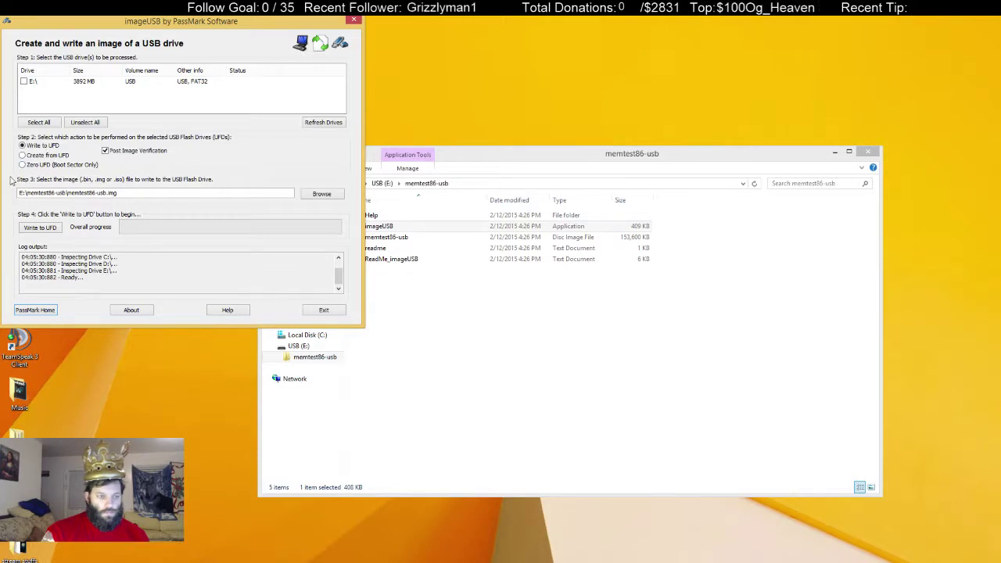
pyautogui.click(24, 81)
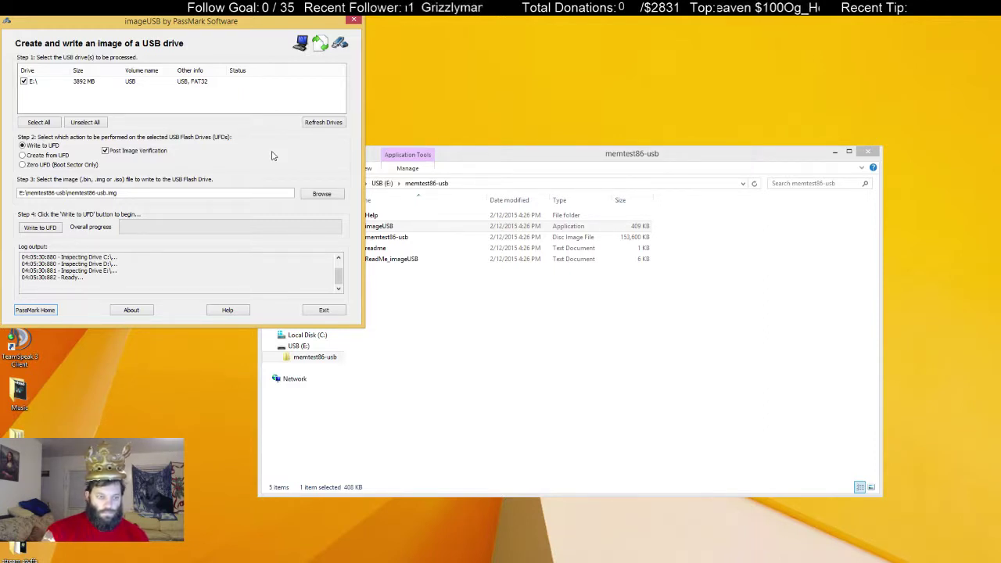
# Step: Try writing memtest86-usb.img to E:\, triggering the image-location overlap warning
pyautogui.click(47, 228)
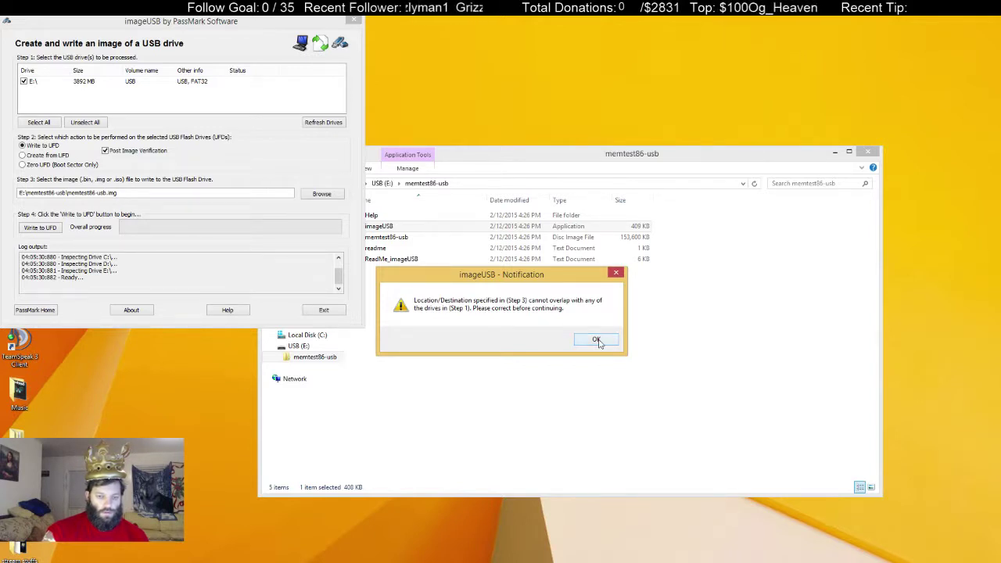
# Step: Dismiss the warning, close the folder window and imageUSB, and open the USB (E:) drive
pyautogui.click(596, 341)
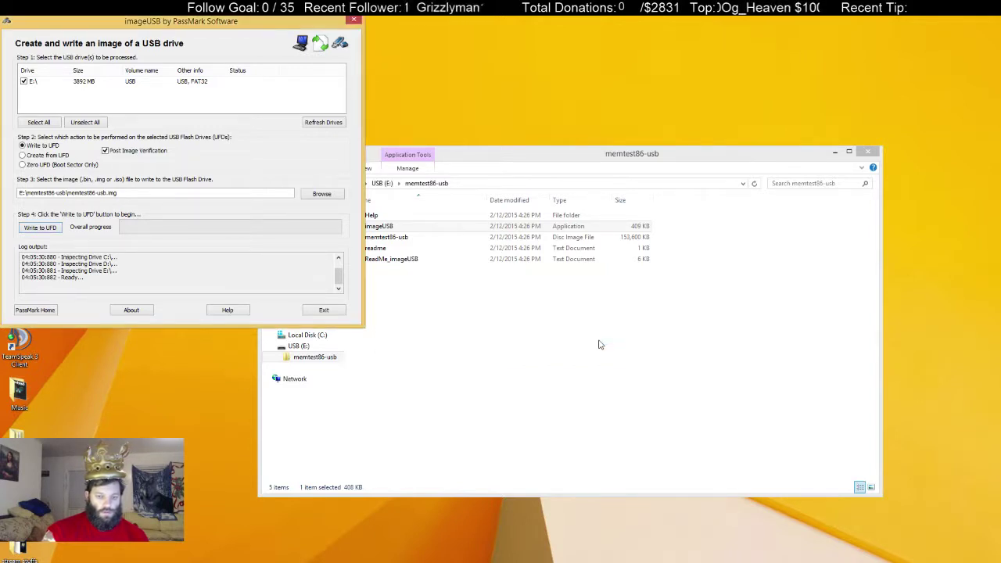
pyautogui.click(867, 152)
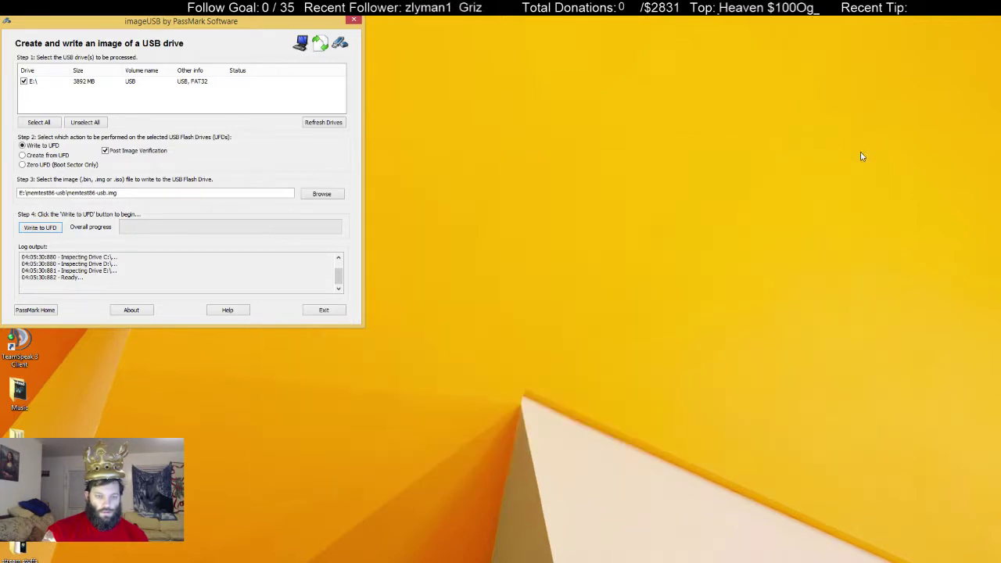
pyautogui.click(356, 20)
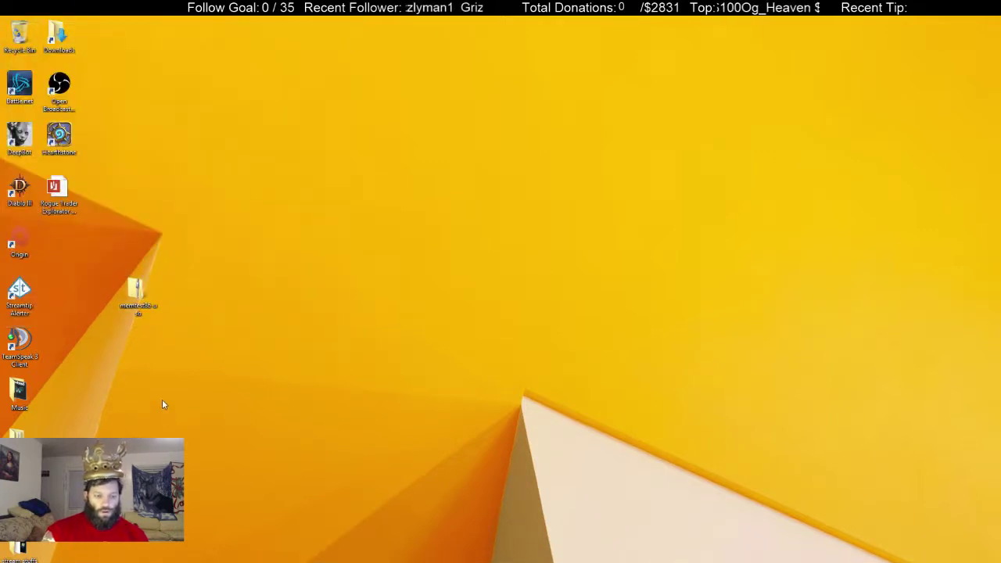
pyautogui.moveTo(172, 562)
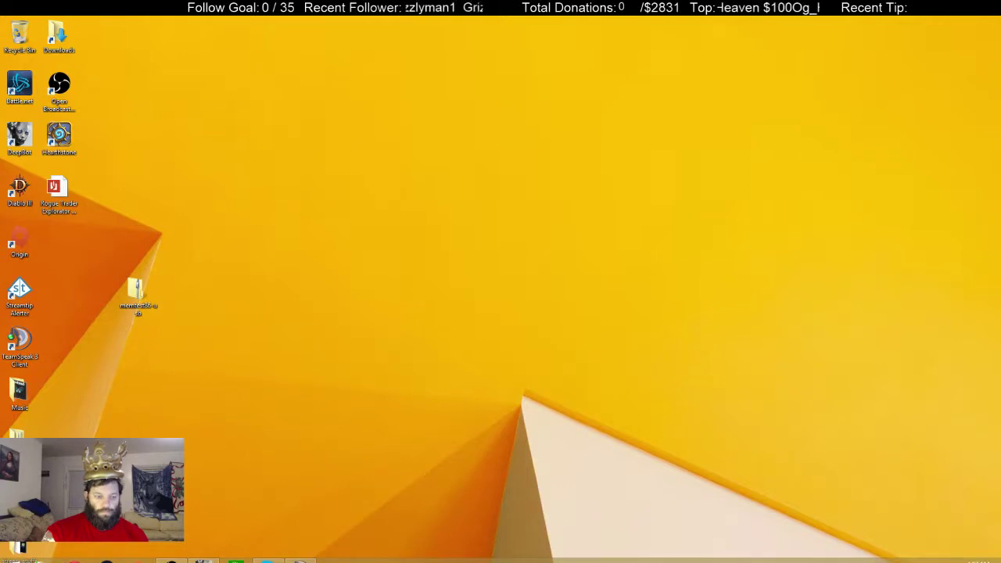
pyautogui.click(172, 560)
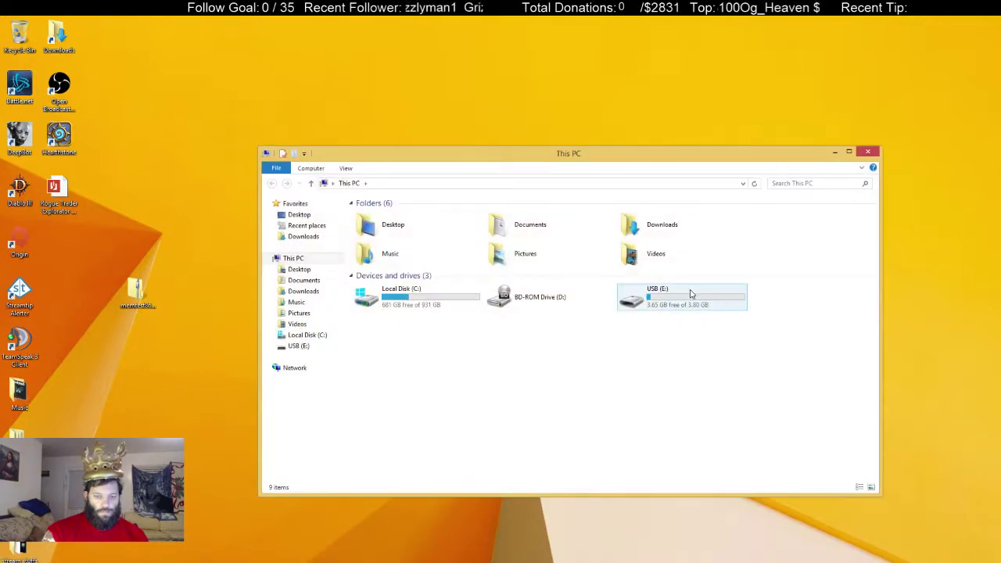
pyautogui.doubleClick(690, 294)
# Step: Move the memtest86-usb folder to the desktop, deleting it from E:, and open the desktop copy
pyautogui.click(403, 218)
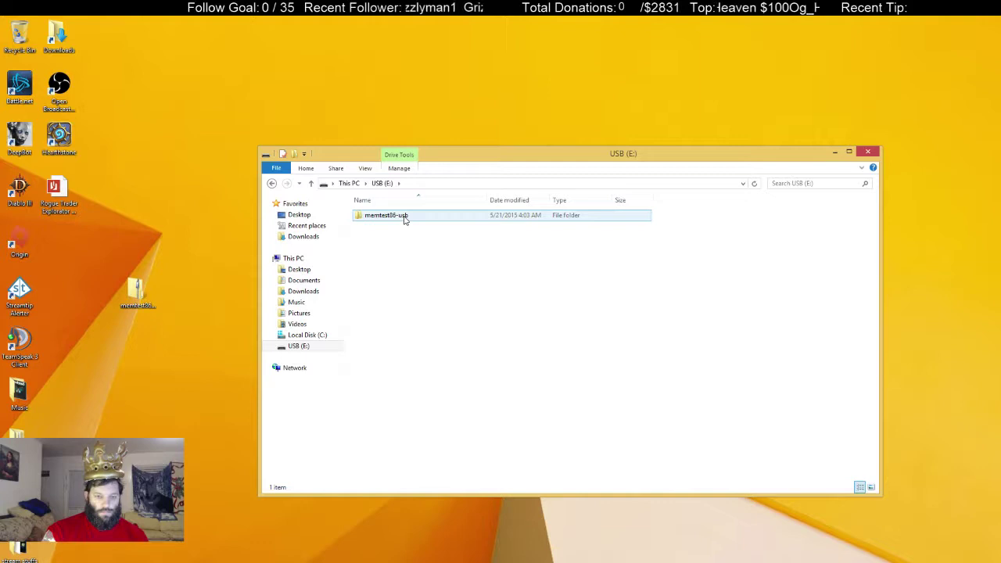
pyautogui.rightClick(405, 220)
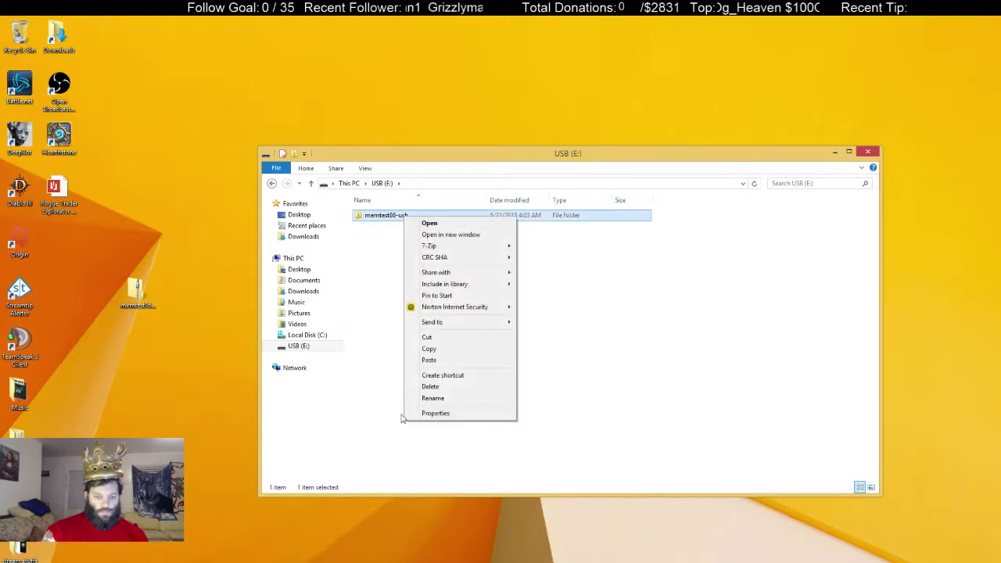
pyautogui.click(371, 270)
pyautogui.moveTo(391, 217); pyautogui.dragTo(162, 163)
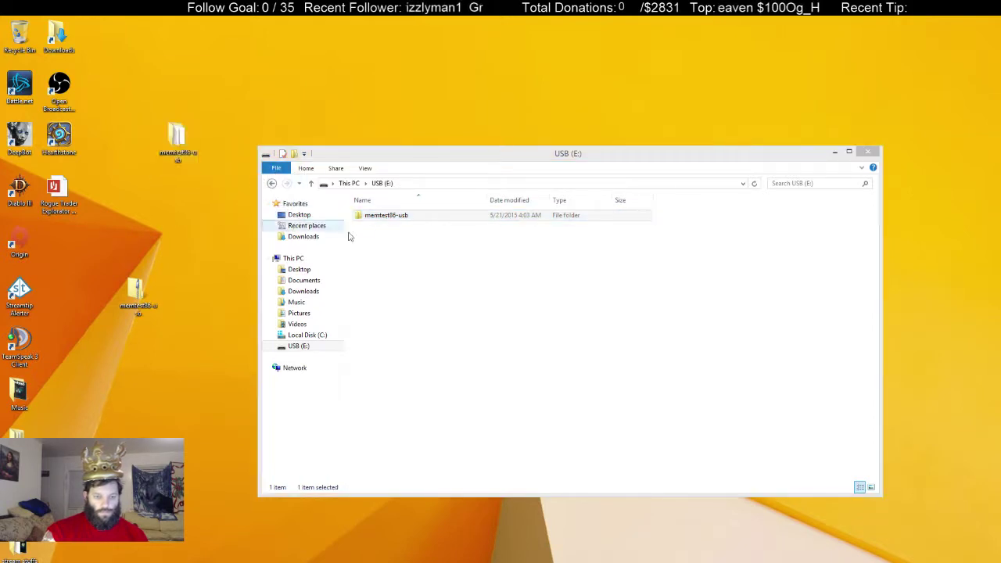
pyautogui.rightClick(390, 217)
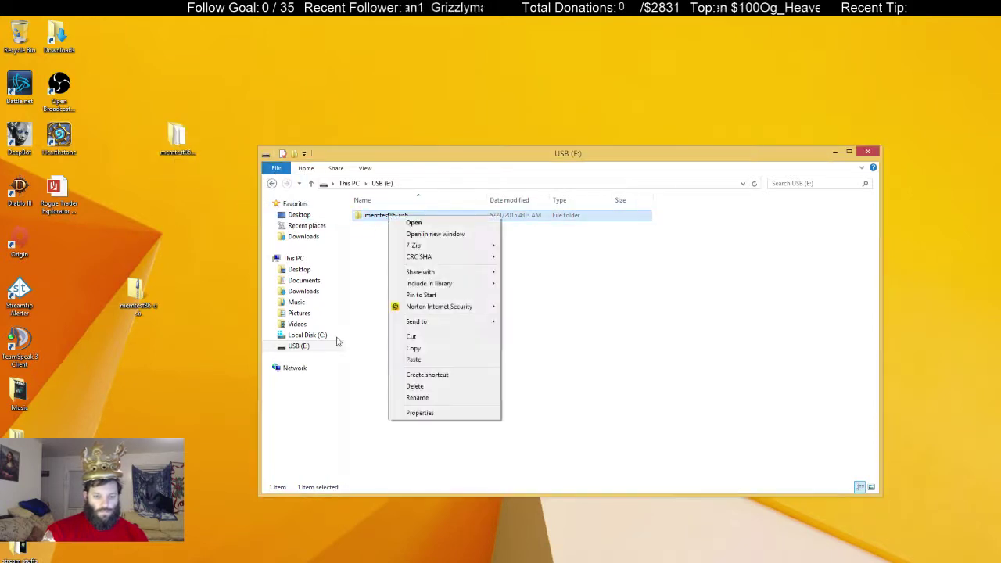
pyautogui.click(431, 386)
pyautogui.click(540, 339)
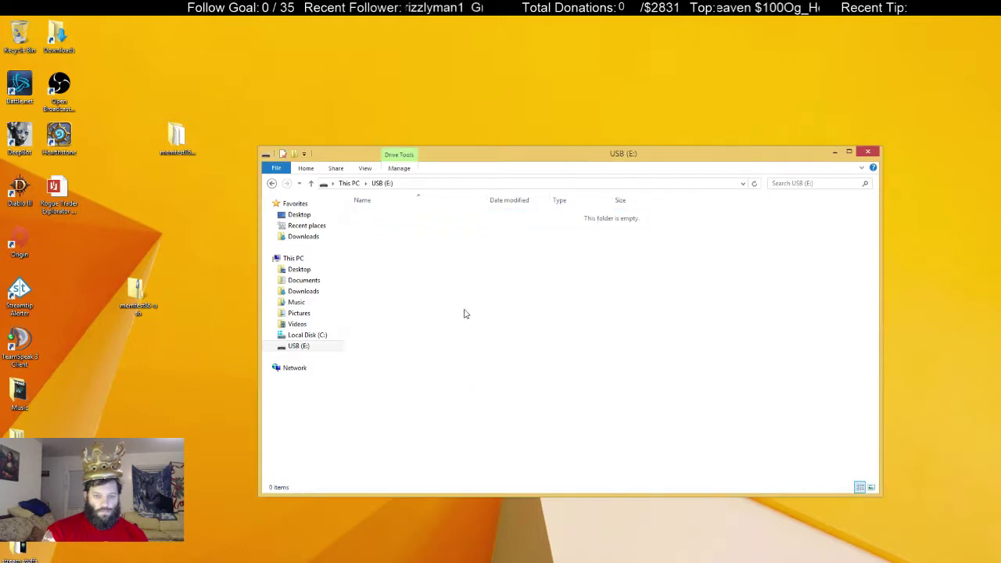
pyautogui.rightClick(177, 141)
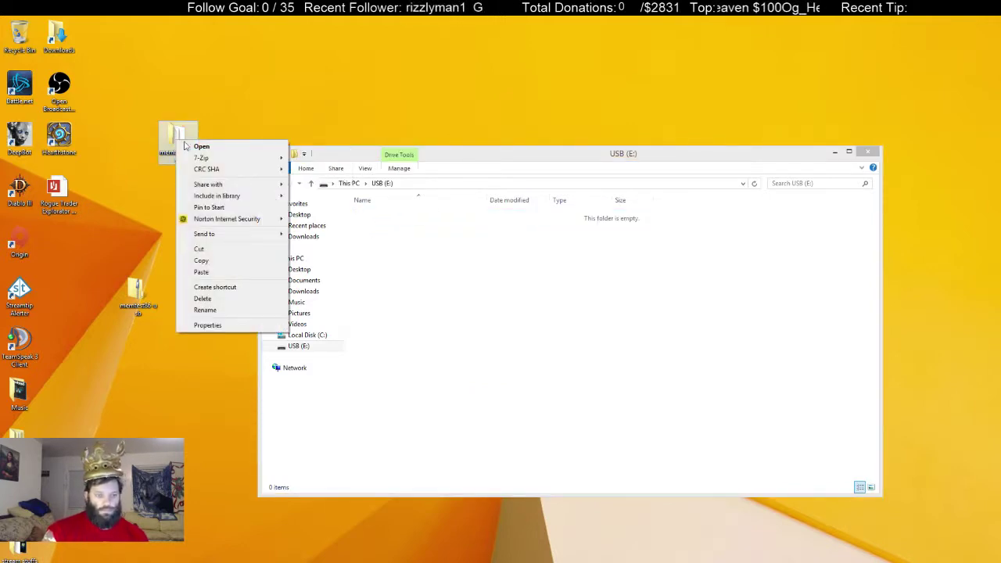
pyautogui.click(197, 146)
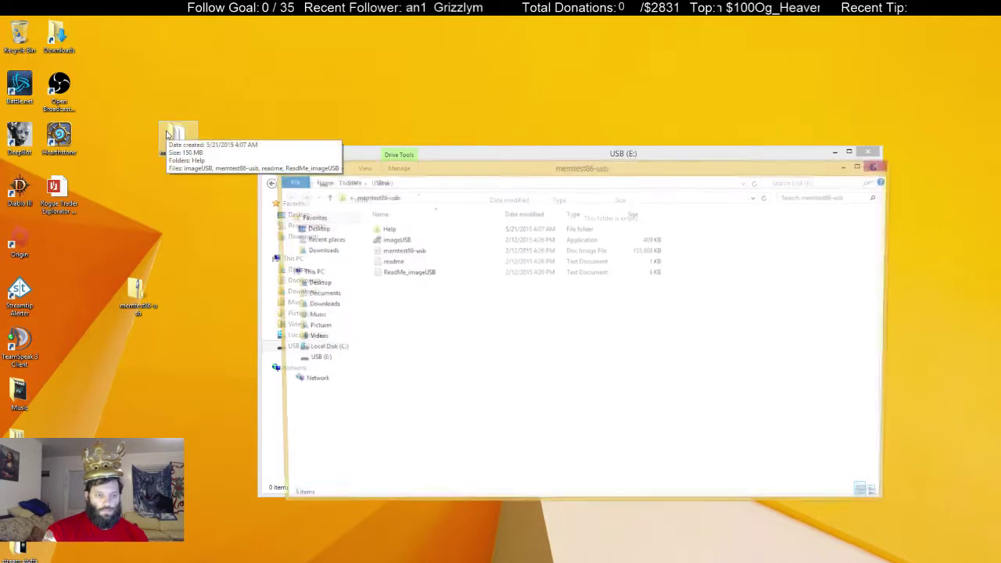
# Step: Relaunch imageUSB from the desktop as administrator, tick E:\, and confirm writing memtest86-usb.img there
pyautogui.doubleClick(413, 241)
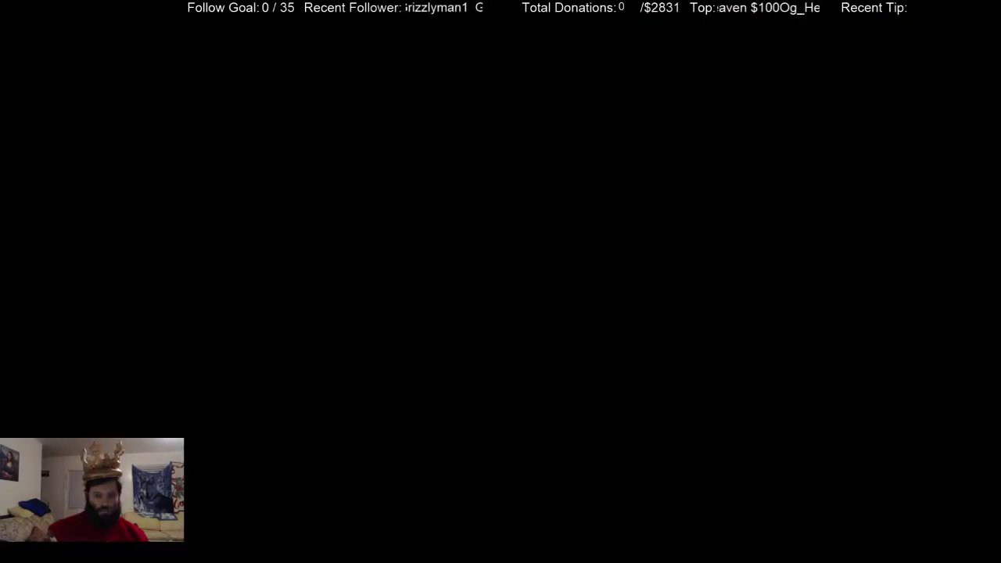
pyautogui.hotkey('alt', 'y')
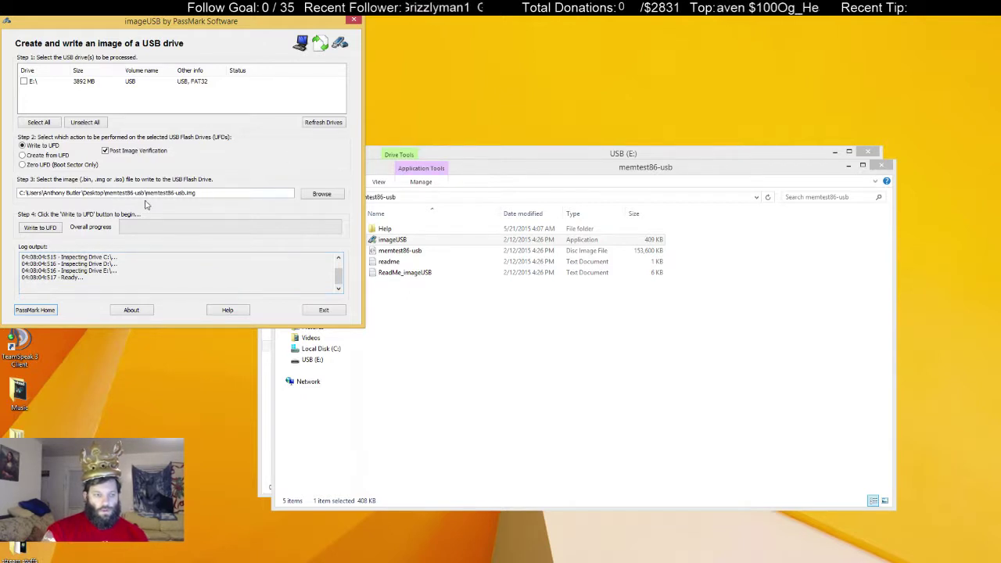
pyautogui.click(23, 82)
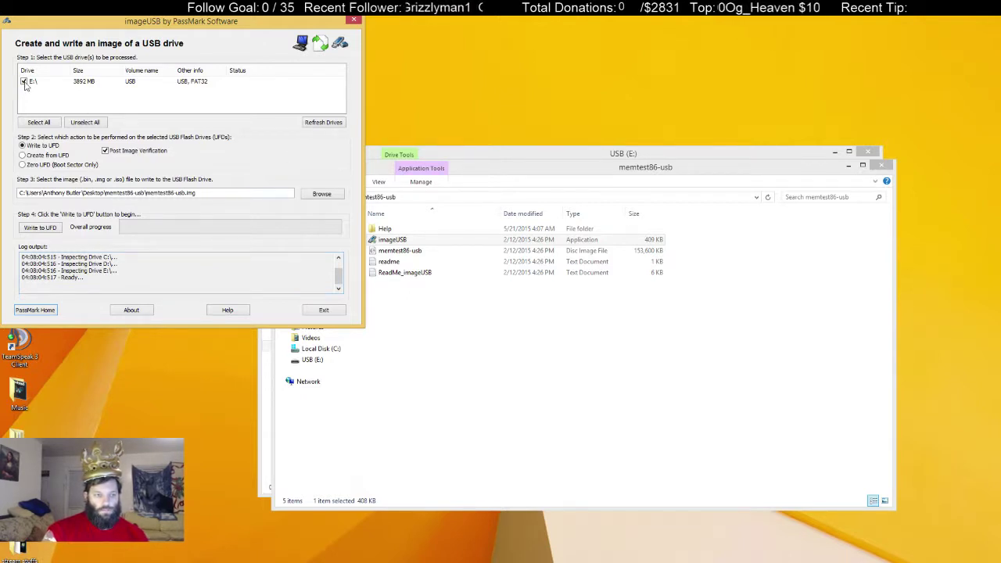
pyautogui.click(41, 228)
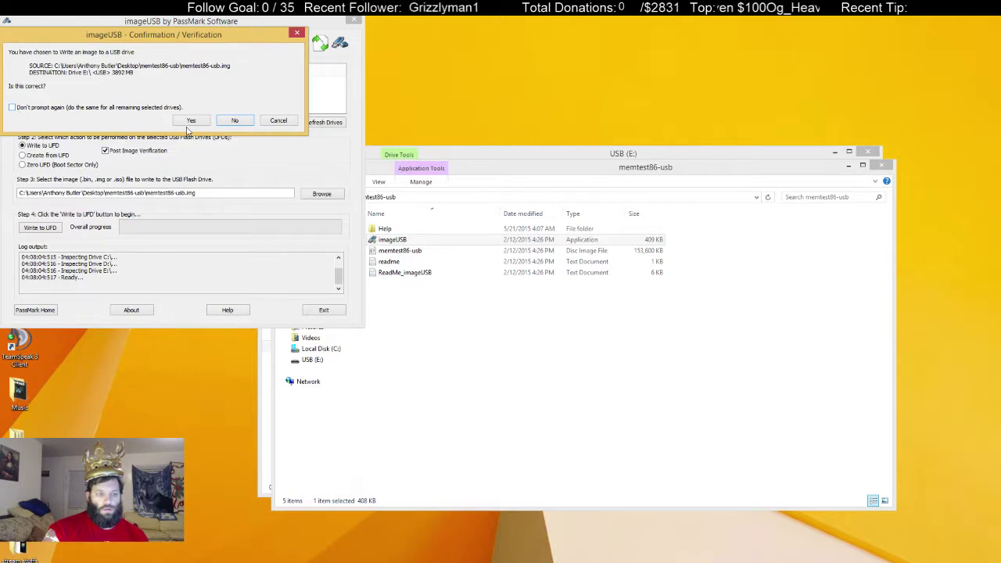
pyautogui.click(192, 121)
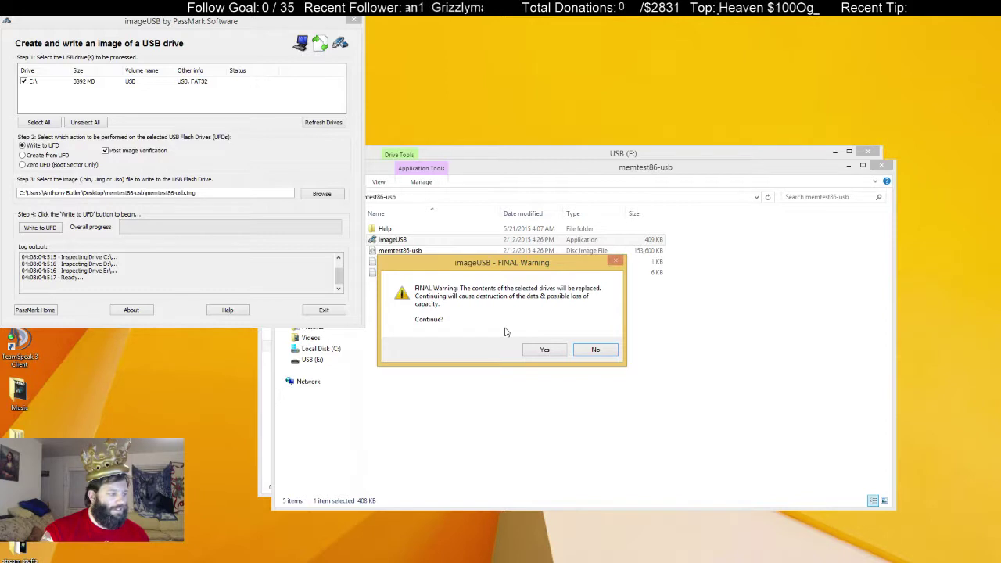
# Step: Accept the final warning that E:\ contents will be replaced, letting imaging and verification finish
pyautogui.click(554, 353)
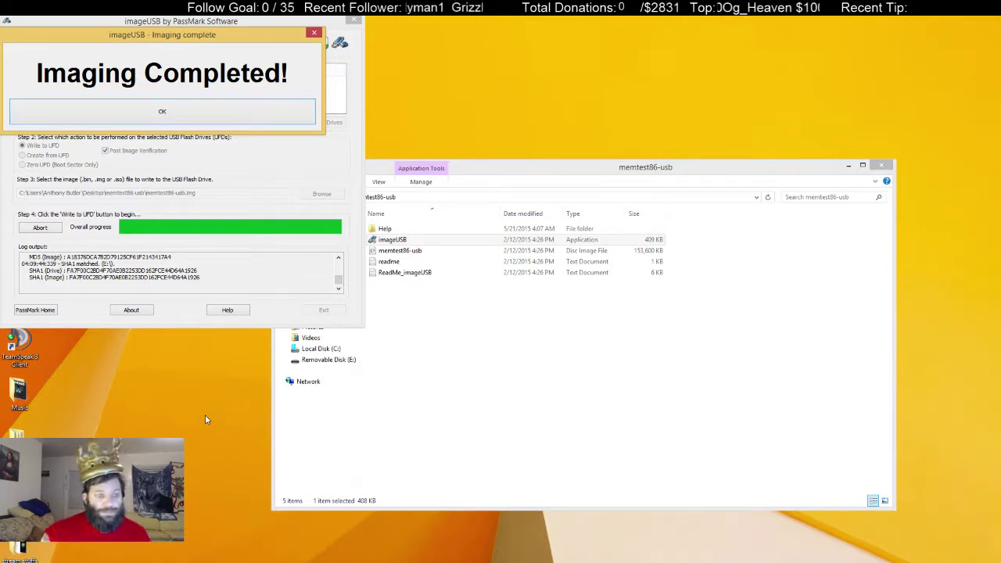
# Step: Dismiss the Imaging Completed message, review the Verify Passed log, and exit imageUSB
pyautogui.click(162, 113)
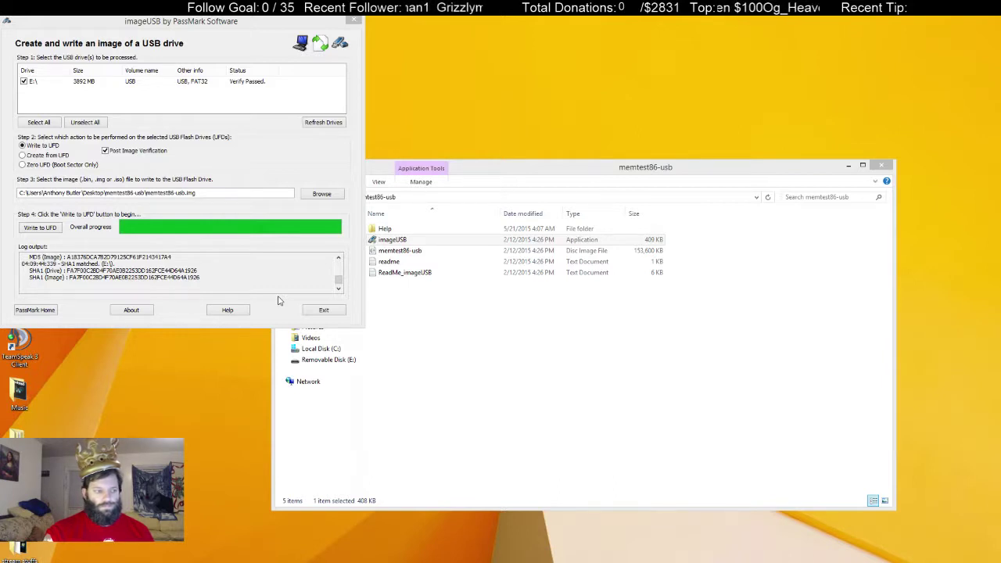
pyautogui.click(279, 301)
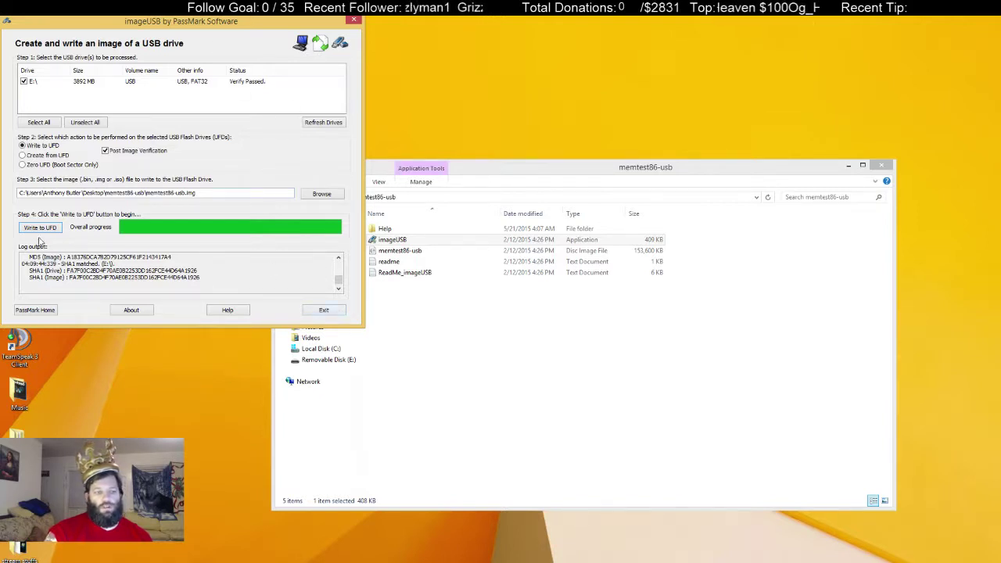
pyautogui.click(328, 313)
# Step: Close the memtest86-usb folder window and safely eject the USB mass storage device from the tray
pyautogui.click(883, 165)
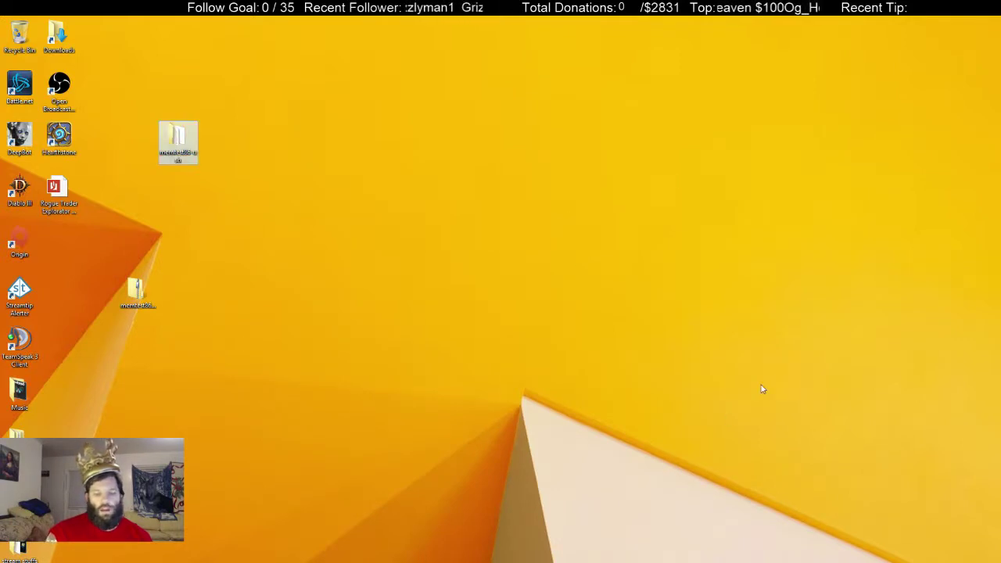
pyautogui.moveTo(763, 561)
pyautogui.click(915, 557)
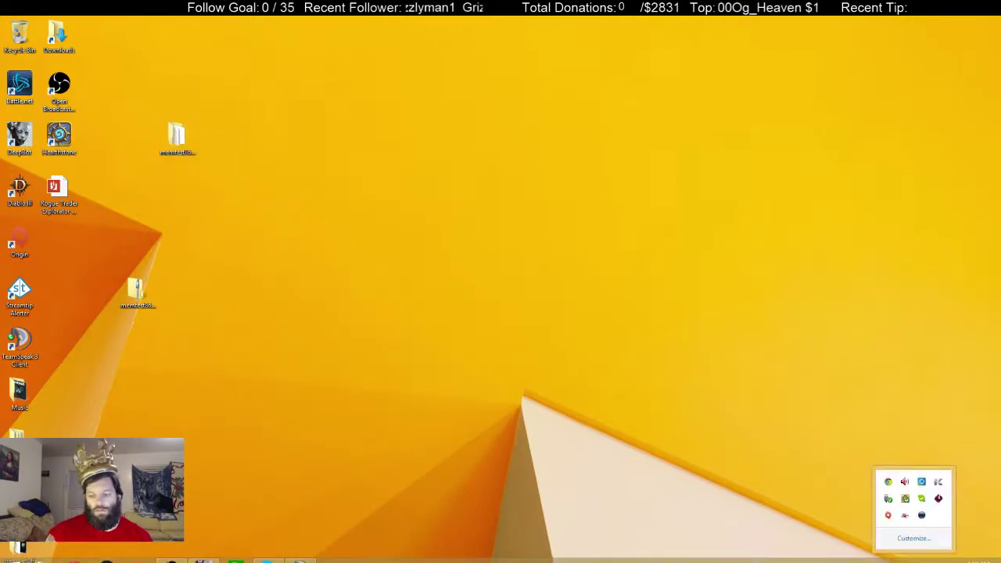
pyautogui.rightClick(889, 499)
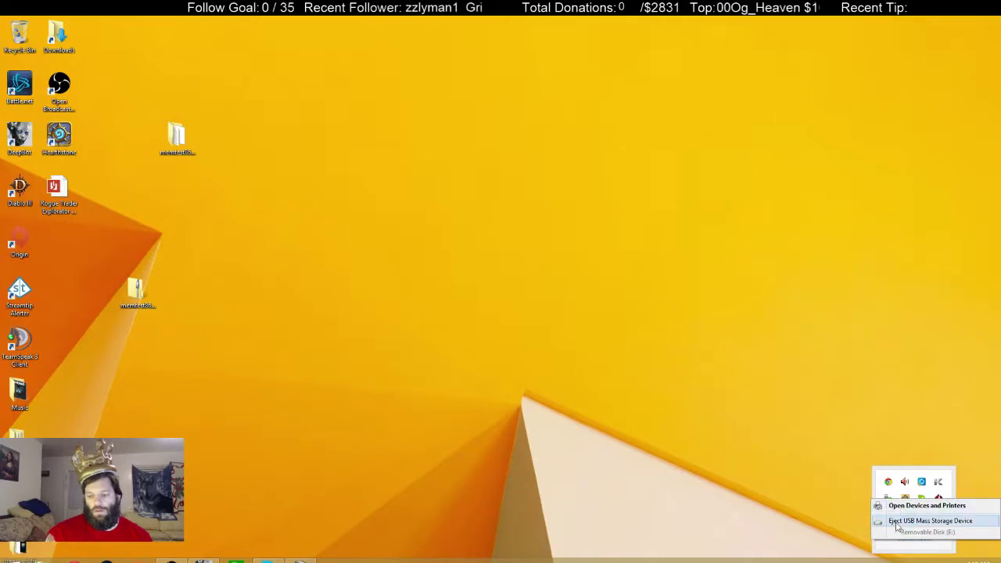
pyautogui.click(896, 523)
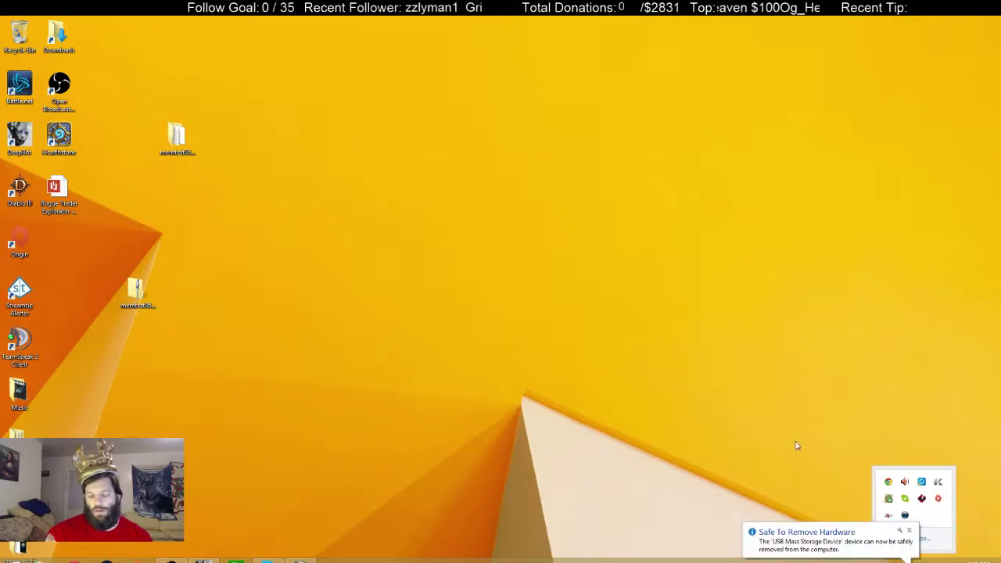
pyautogui.click(748, 362)
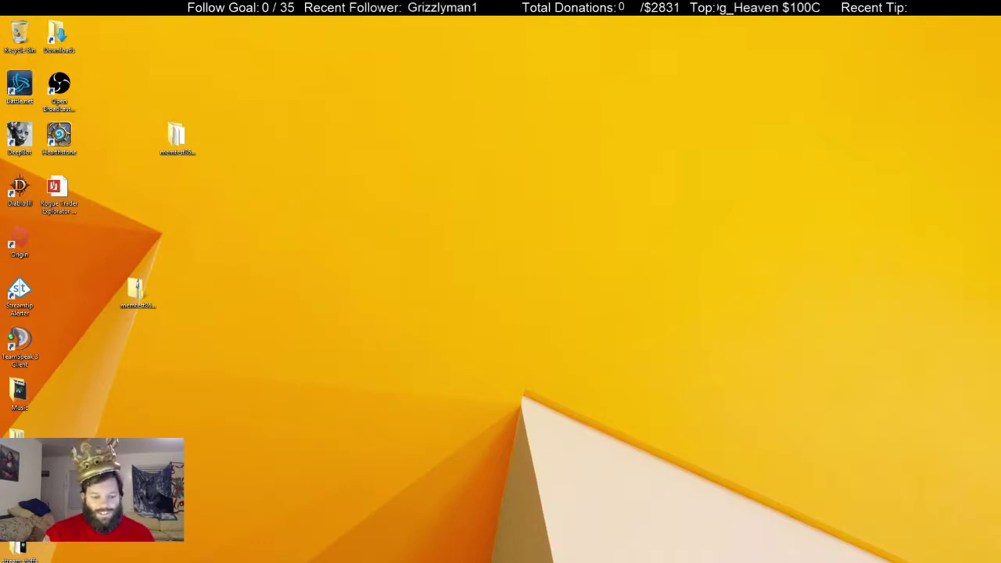
# Step: Launch Google Chrome and restore its window from full screen to a smaller size
pyautogui.click(266, 560)
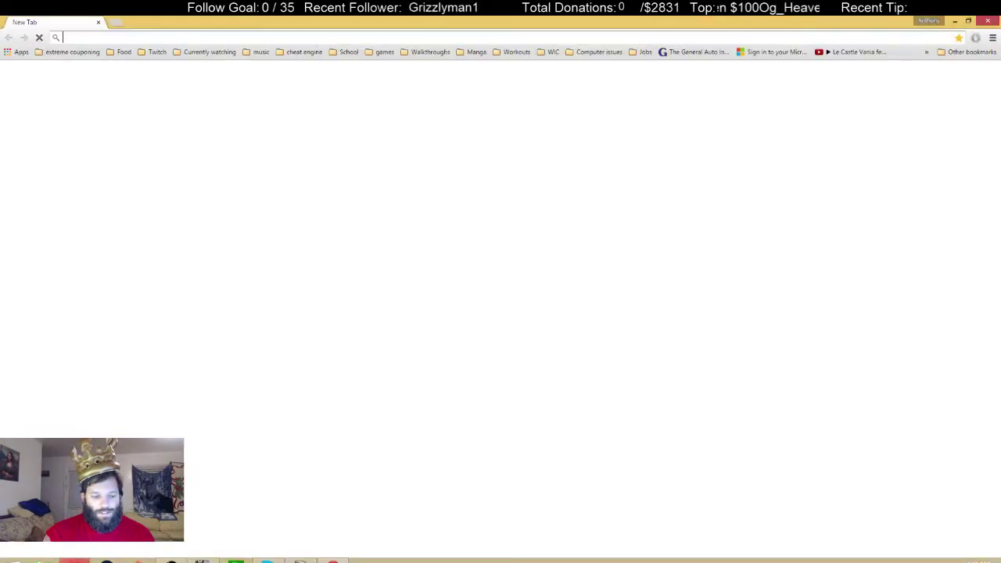
pyautogui.moveTo(475, 8); pyautogui.dragTo(620, 51)
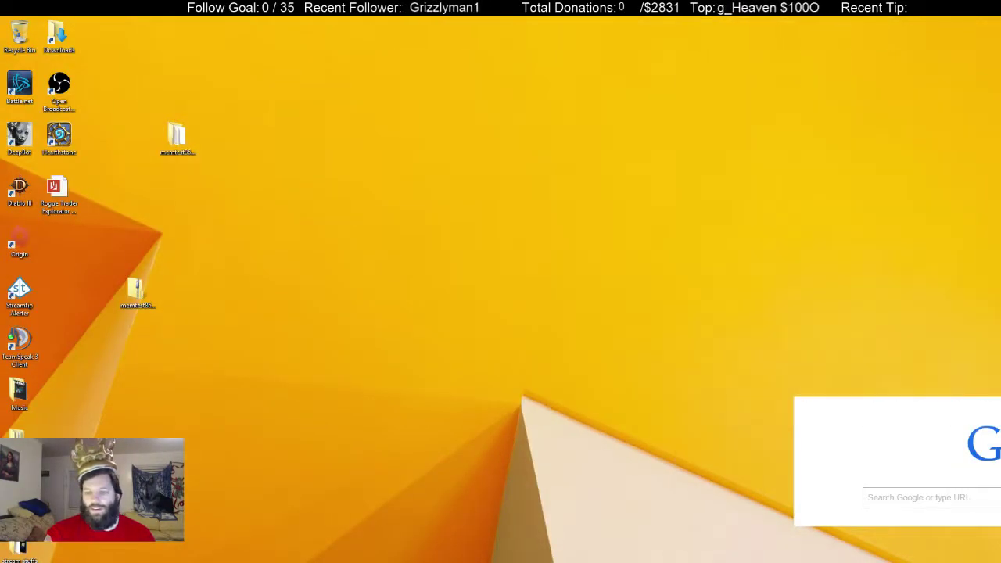